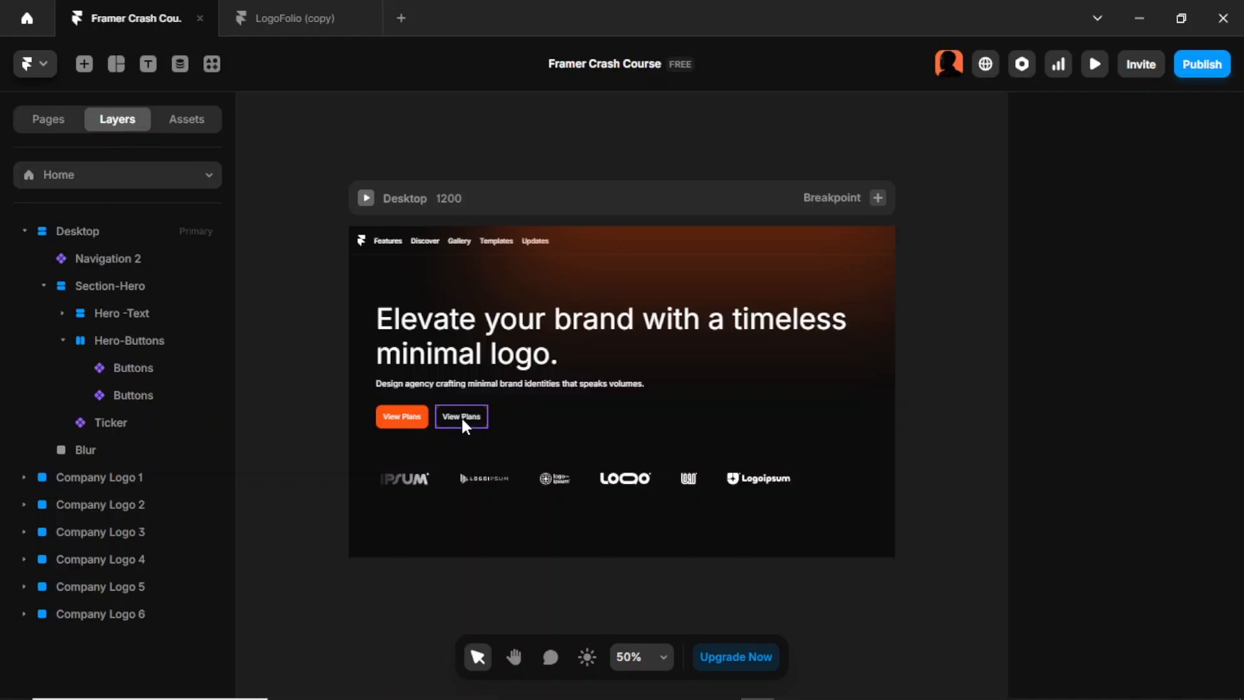
In the second hero button's component, create a plain text variable for the content of the Variant 2 label and return to the Home page
double_click(461, 416)
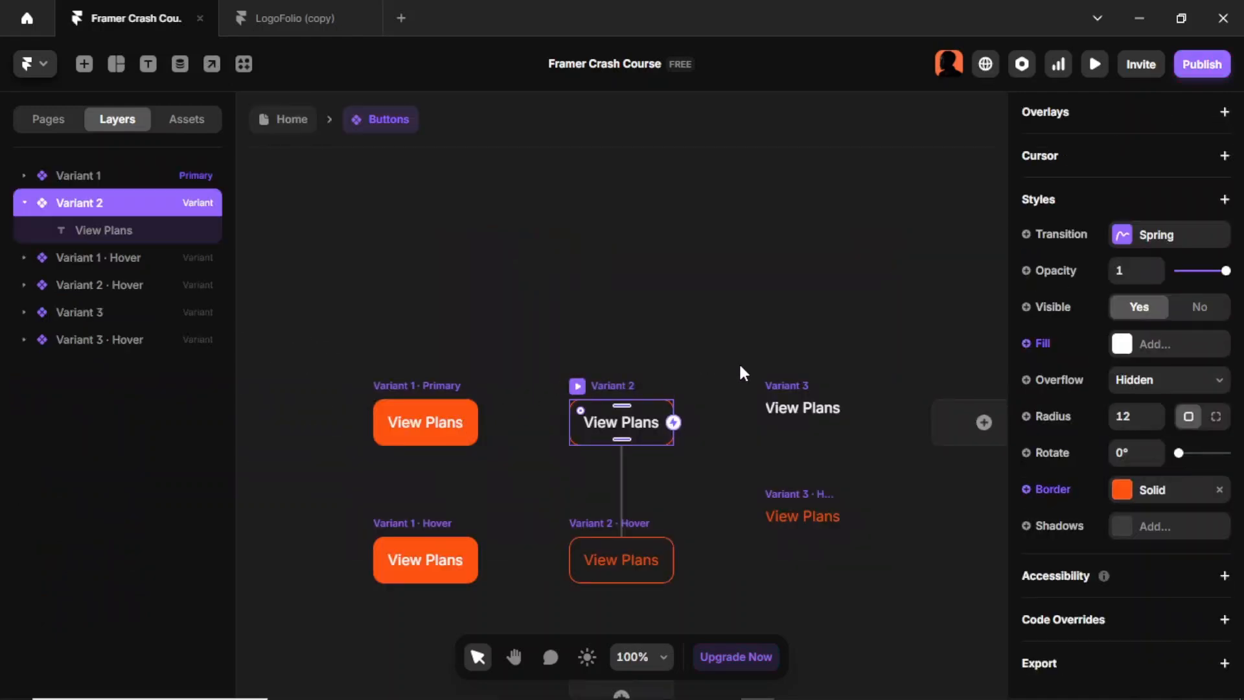
left_click(705, 381)
double_click(626, 422)
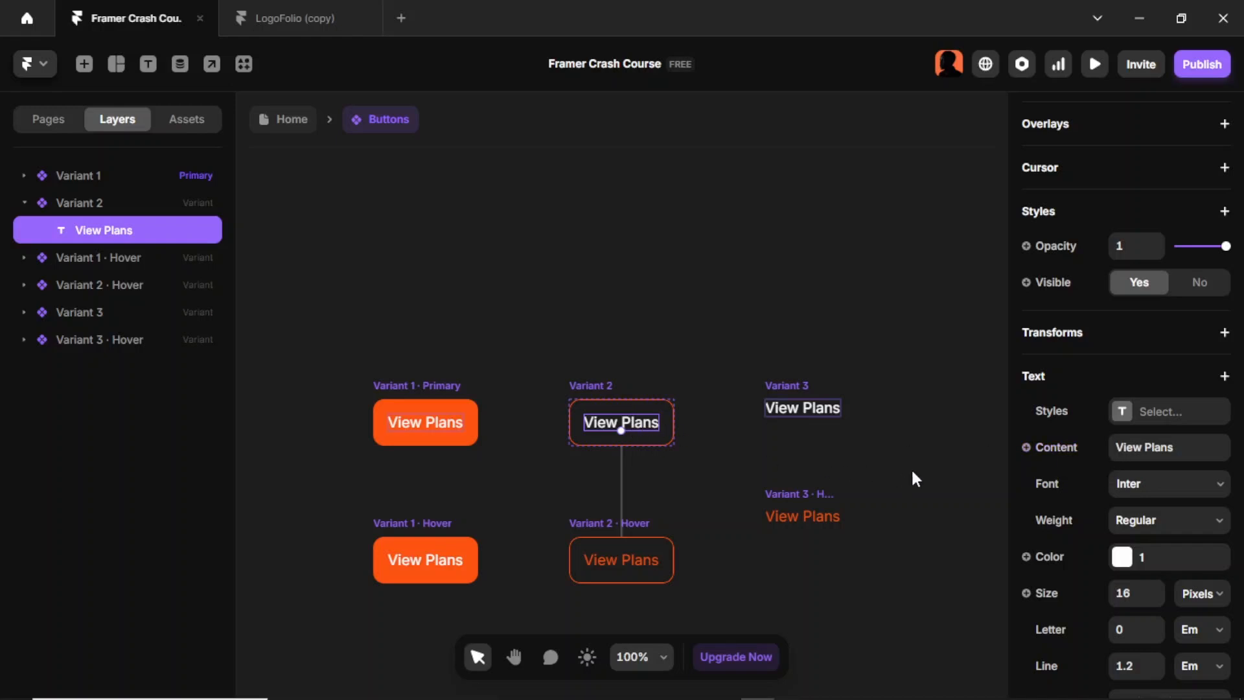
left_click(1047, 447)
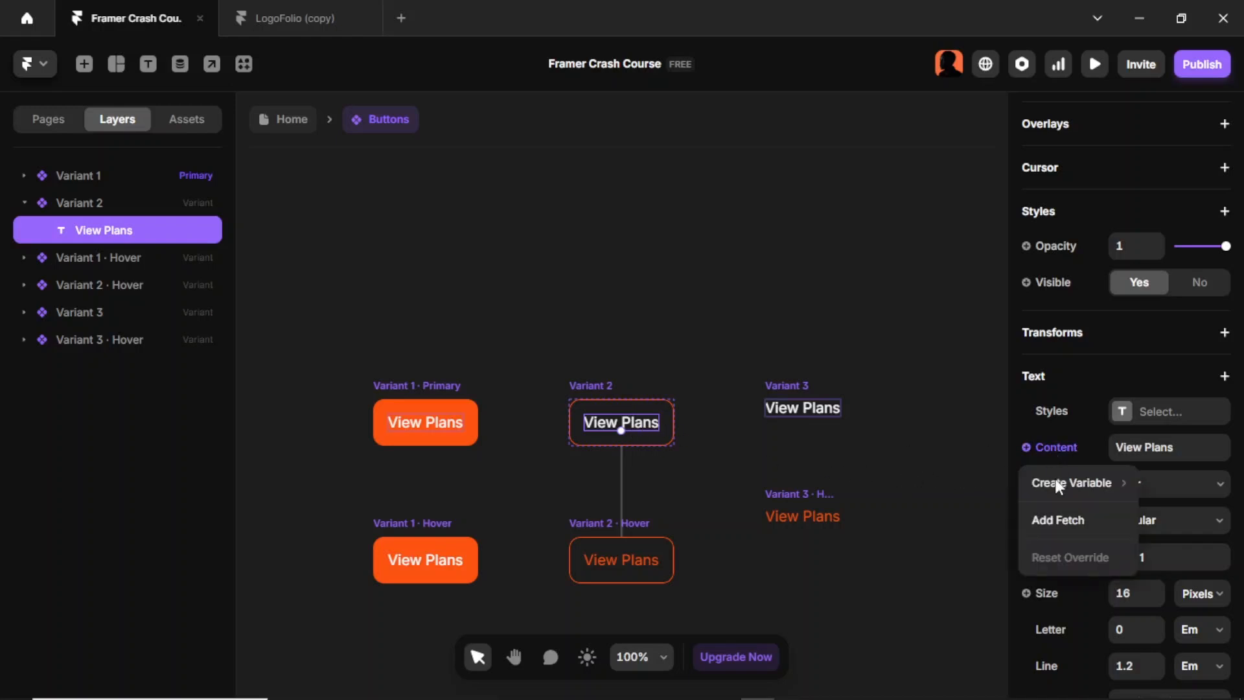
mouse_move(1057, 487)
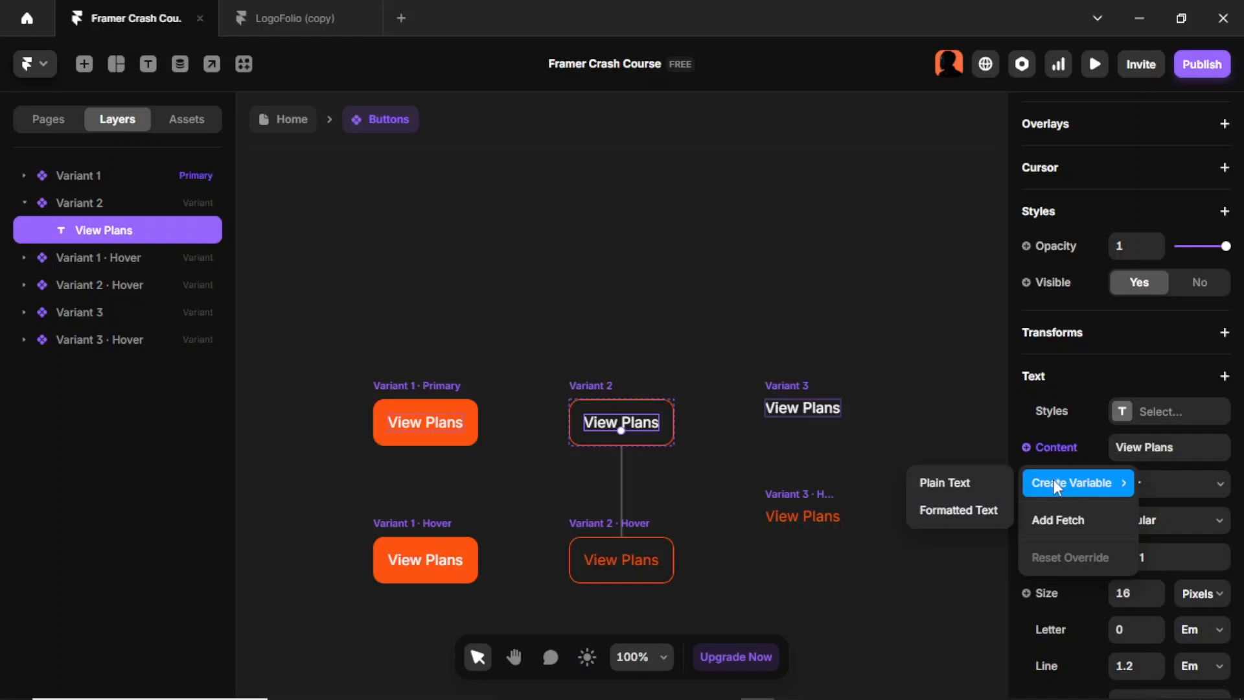
left_click(972, 483)
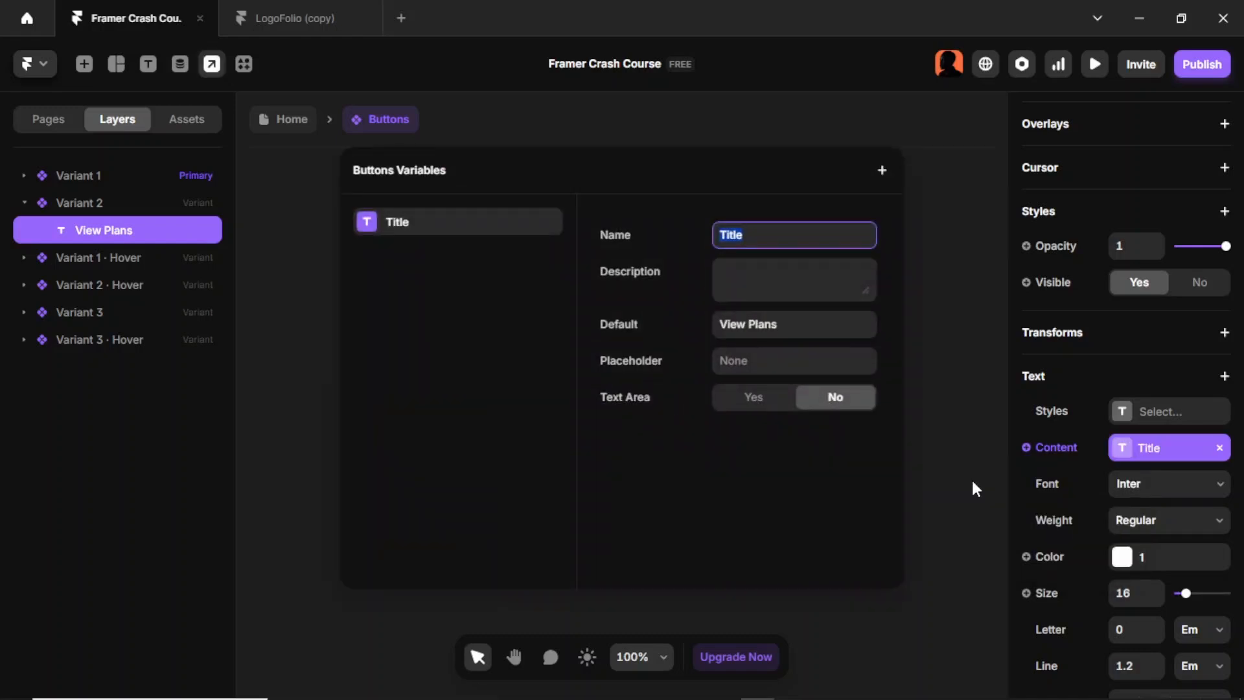
left_click(925, 354)
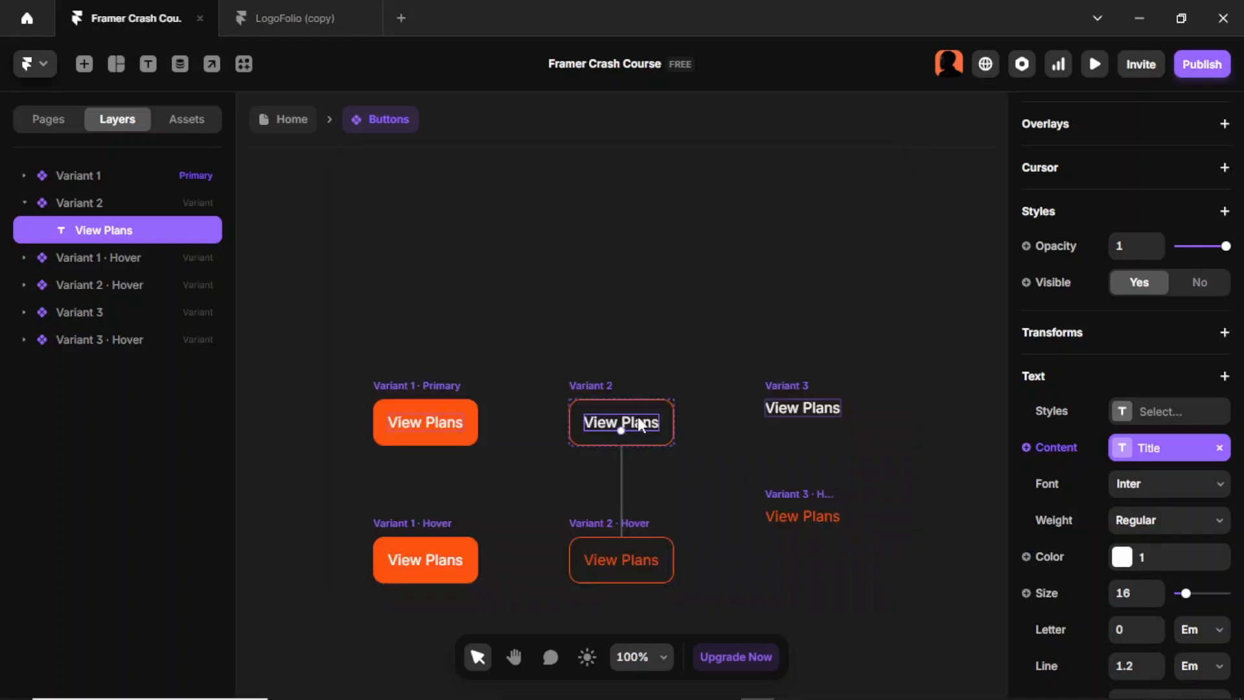
double_click(890, 459)
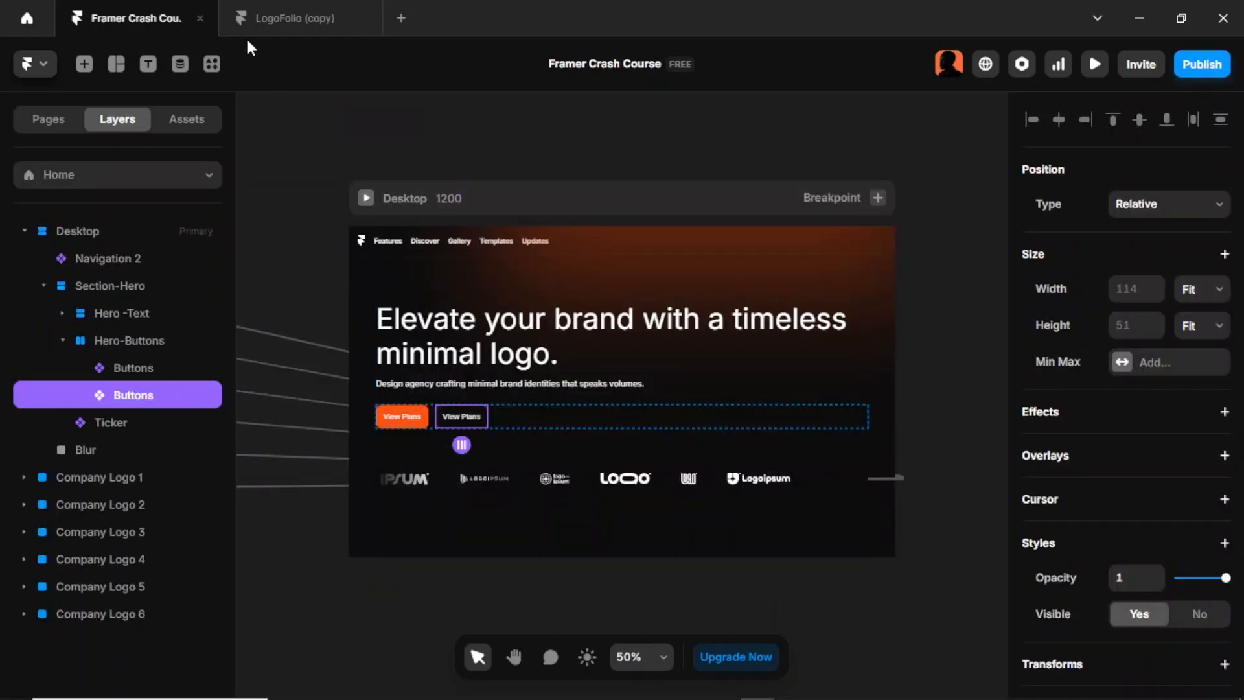
Check the second hero button in the LogoFolio (copy) project and set the matching button's title to "Learn More" in Framer Crash Course
left_click(277, 14)
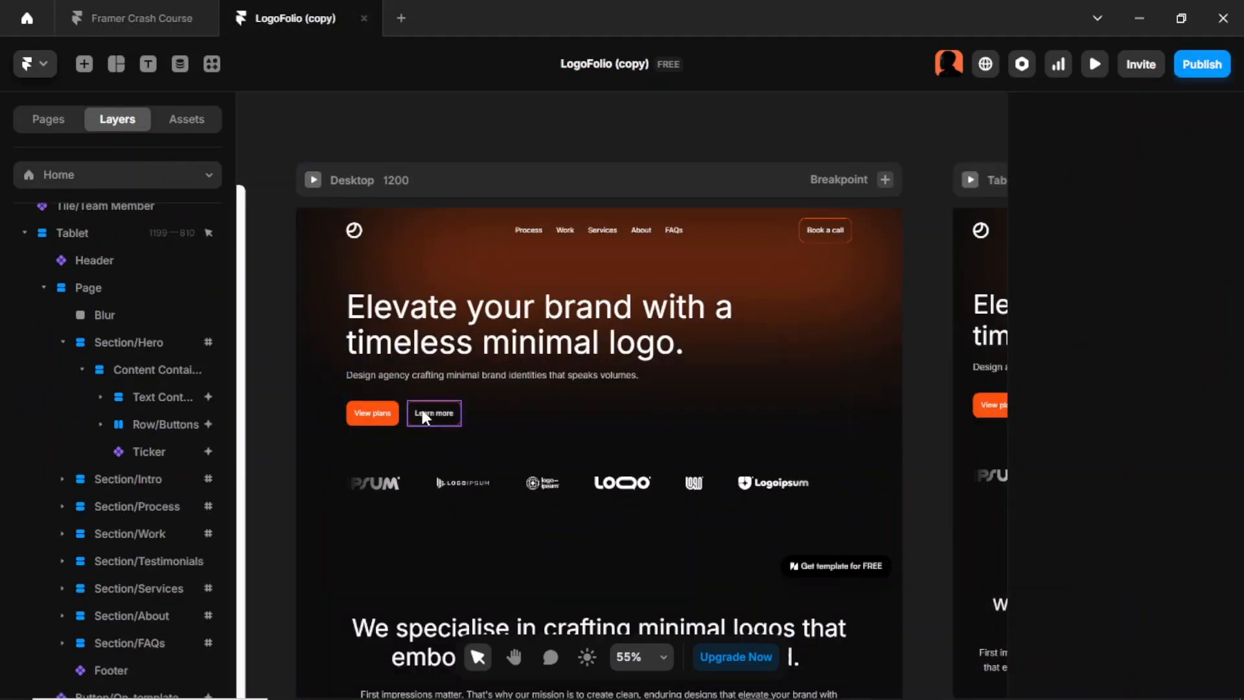
left_click(123, 8)
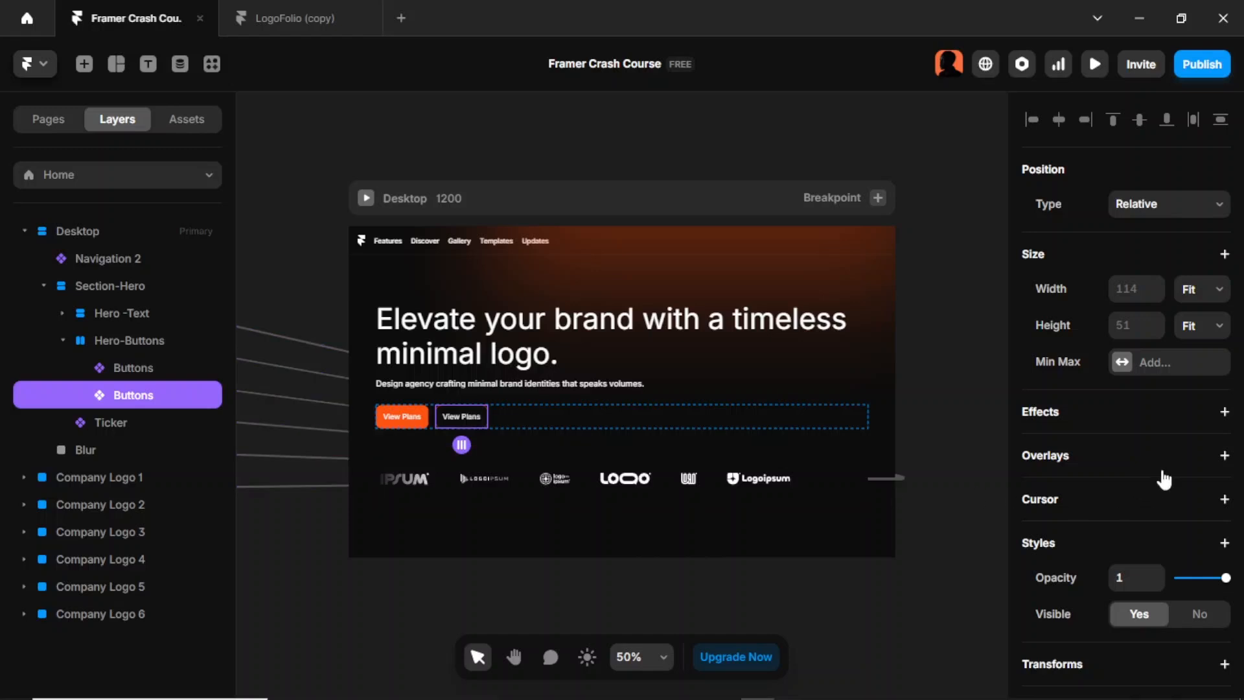
scroll(1149, 421, "down", 5)
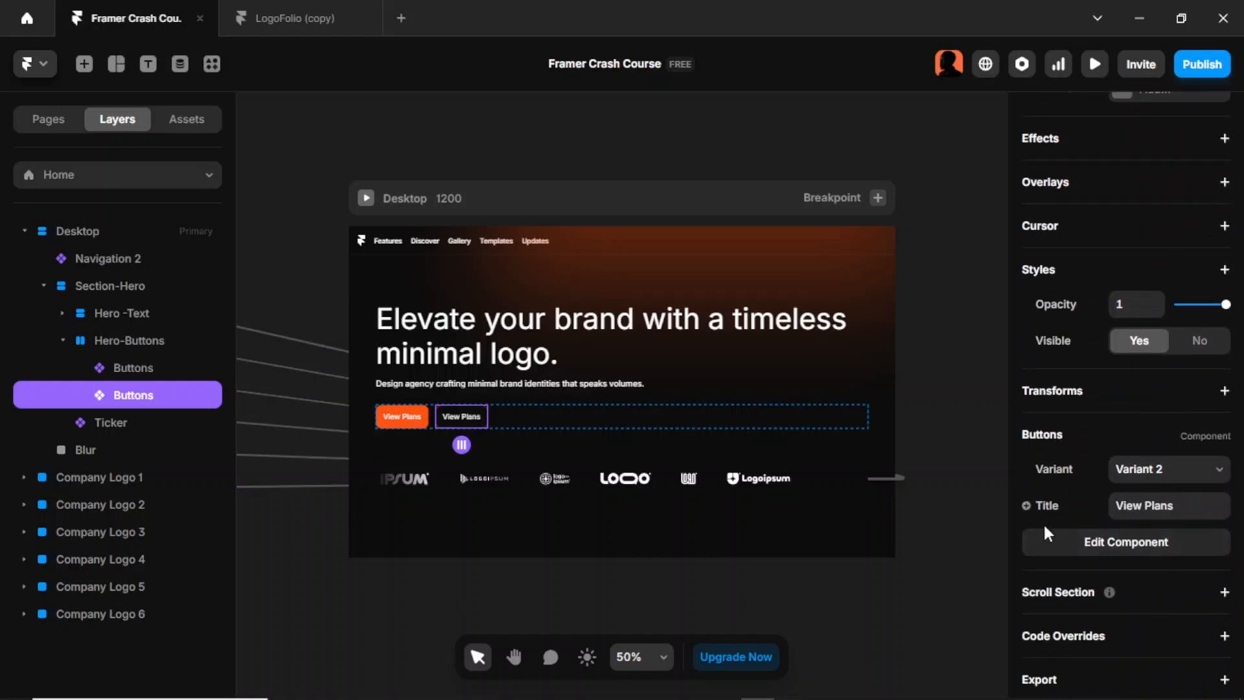
left_click(1131, 515)
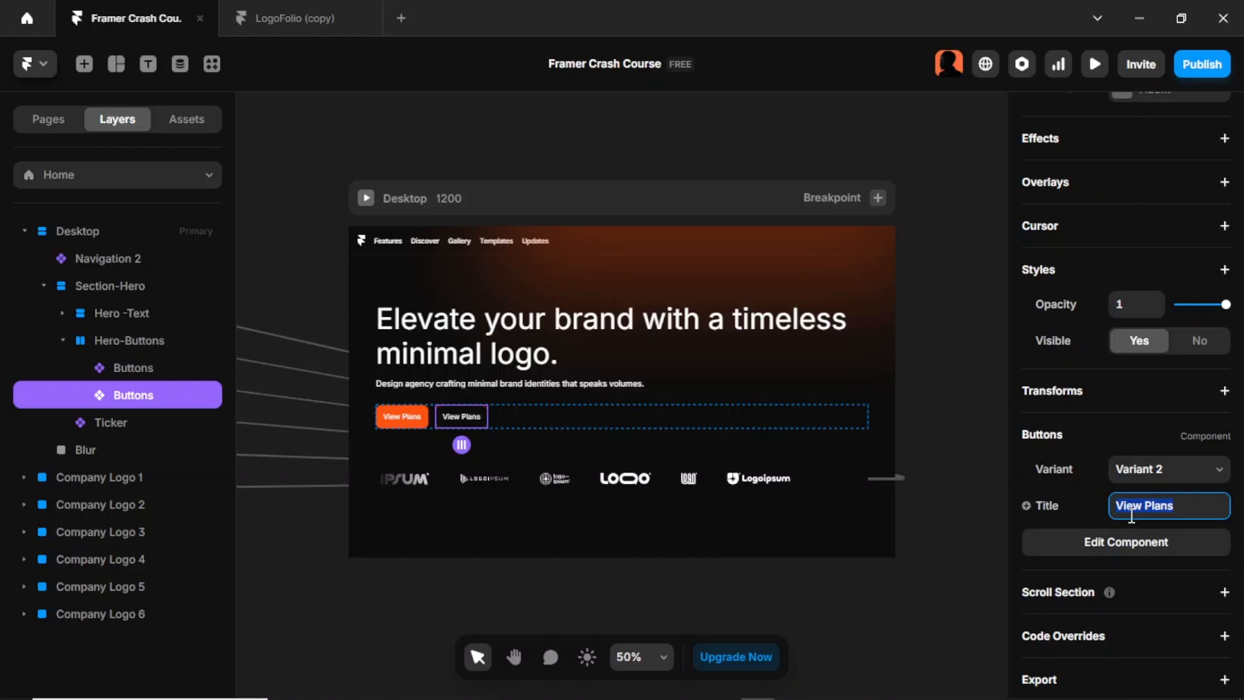
type("Learn More")
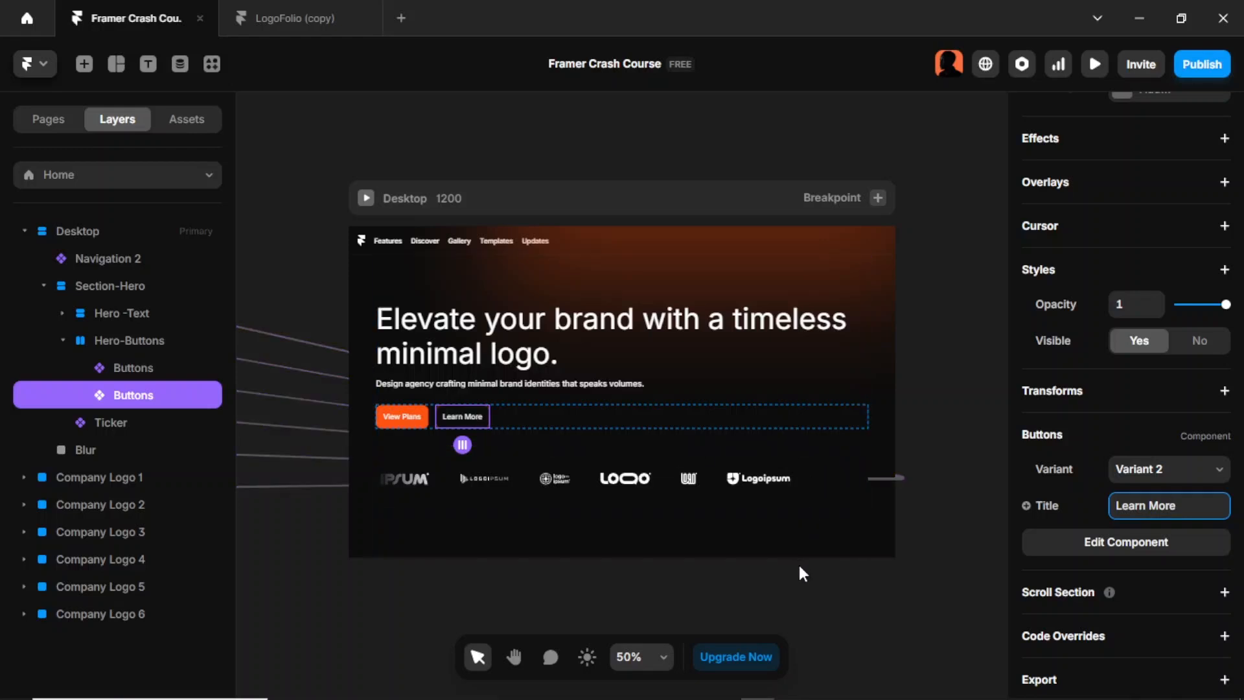
left_click(914, 361)
left_click(918, 368)
Check the header links in LogoFolio (copy) and add a text layer reading "Process" below the Desktop frame in Framer Crash Course
scroll(918, 368, "down", 2)
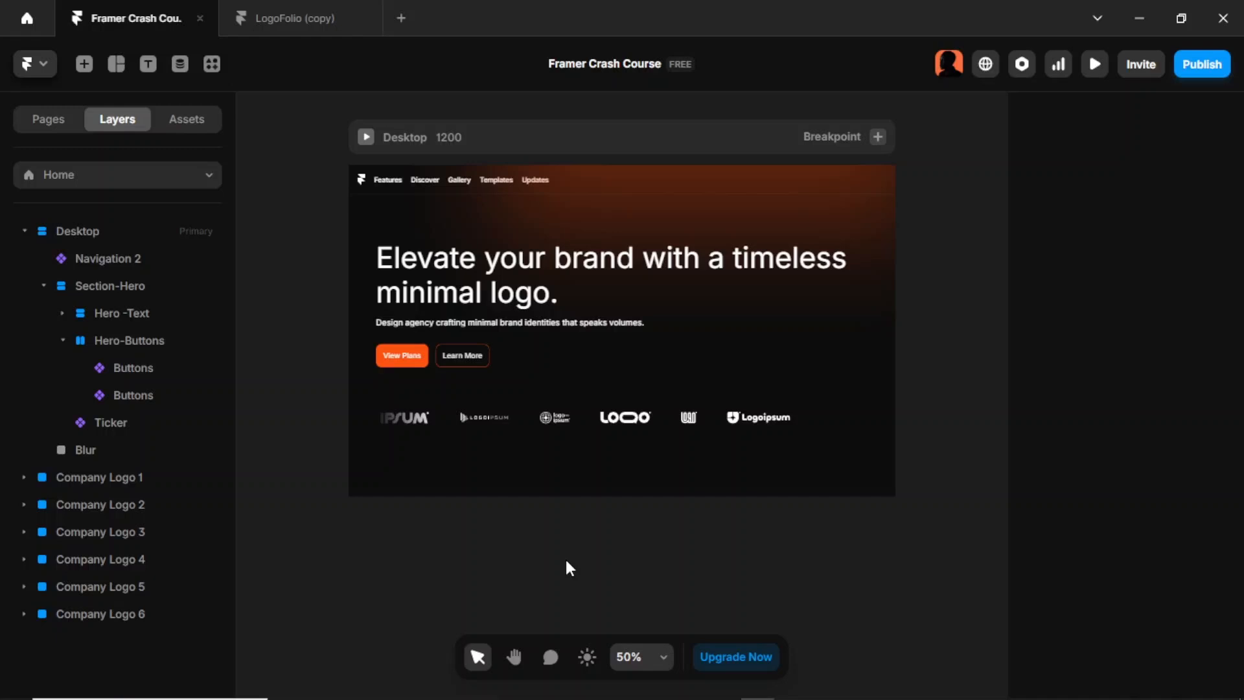
left_click(285, 34)
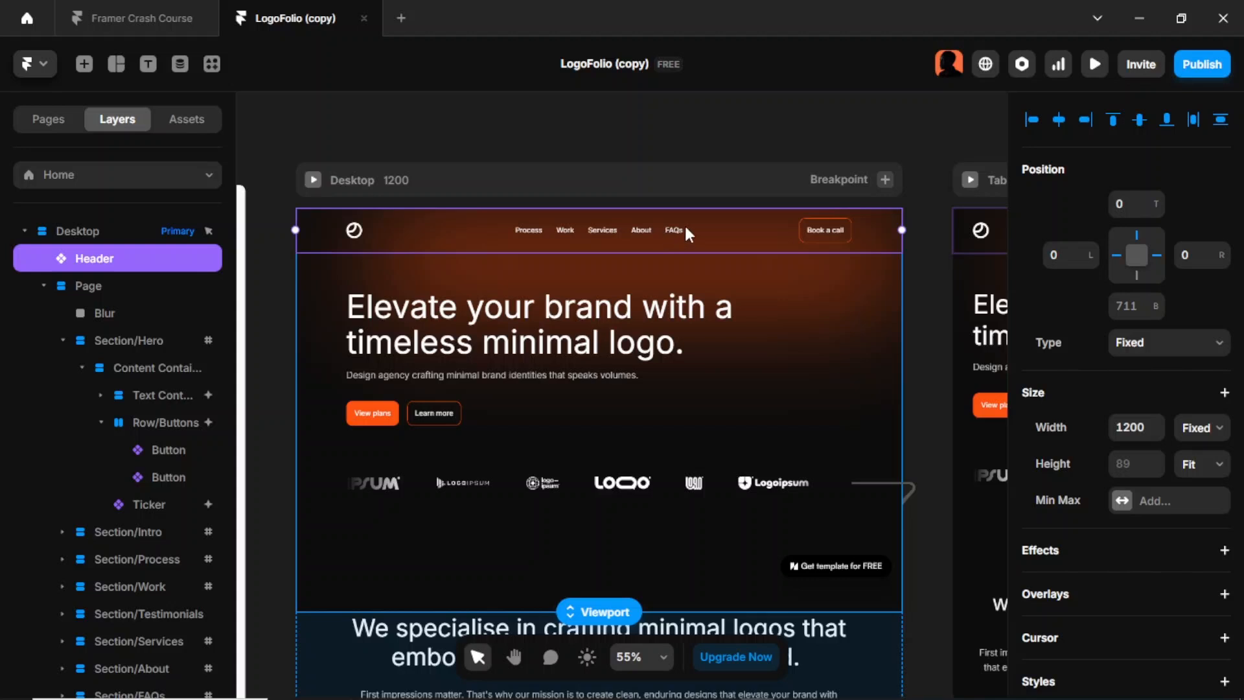
left_click(134, 20)
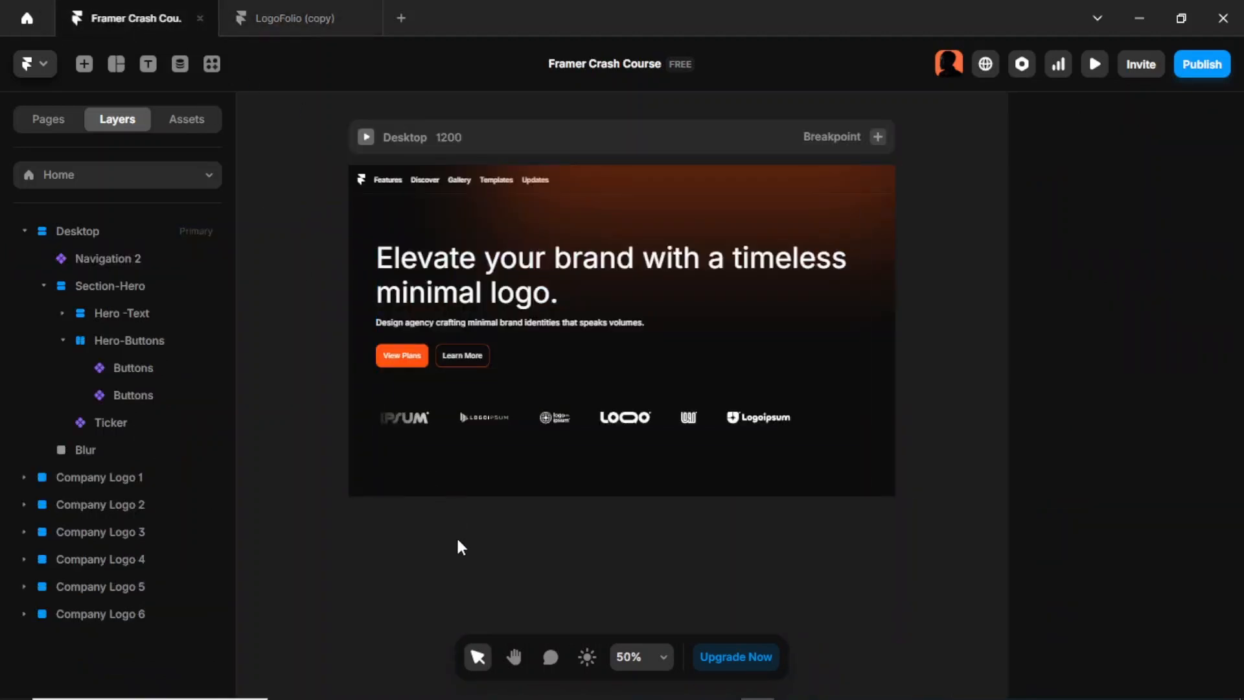
key("t")
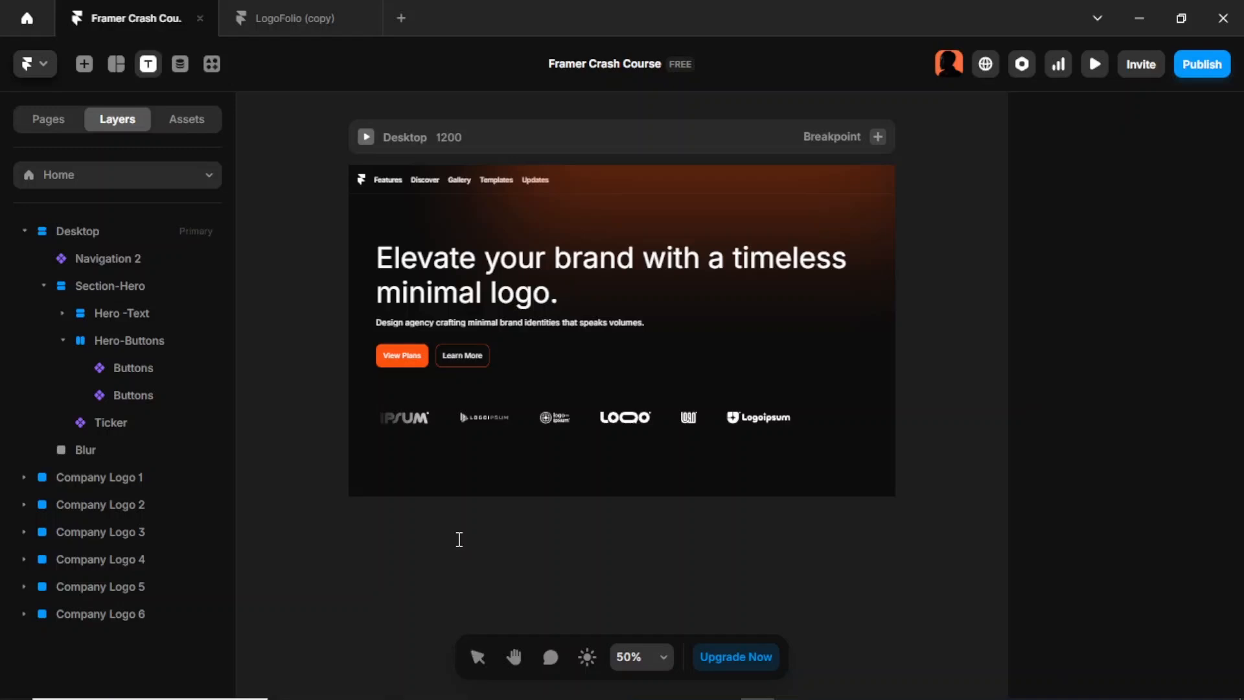
left_click(453, 539)
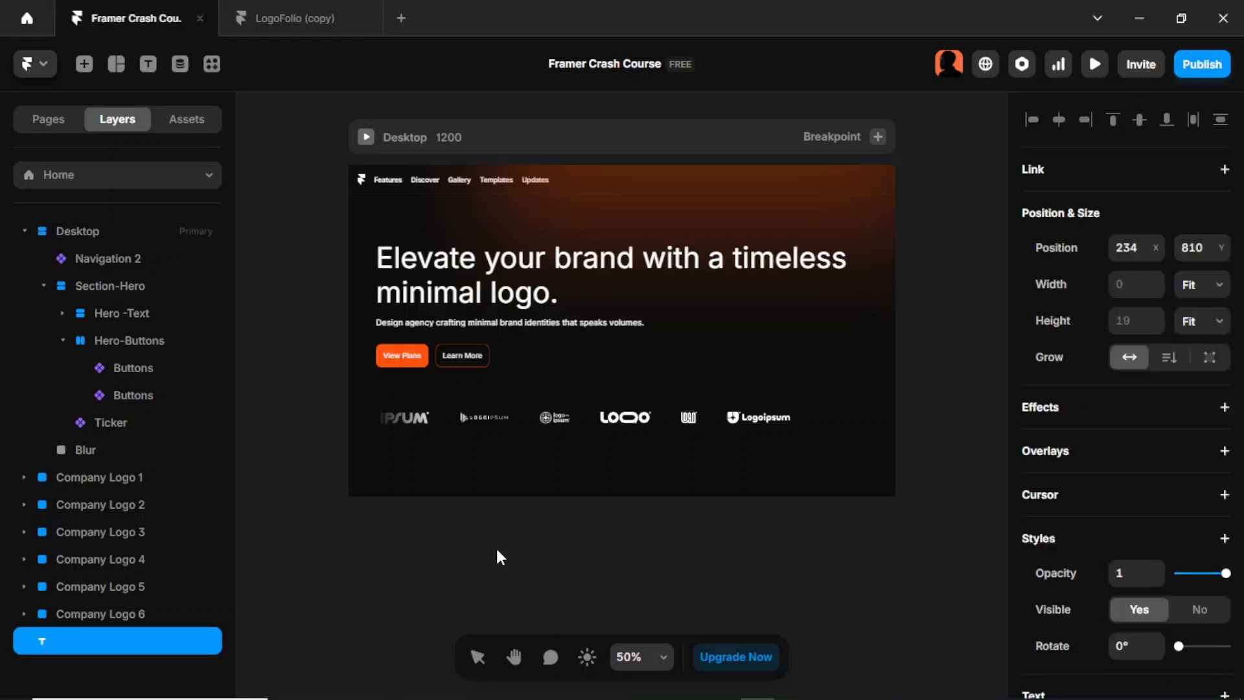
type("Process")
key("Escape")
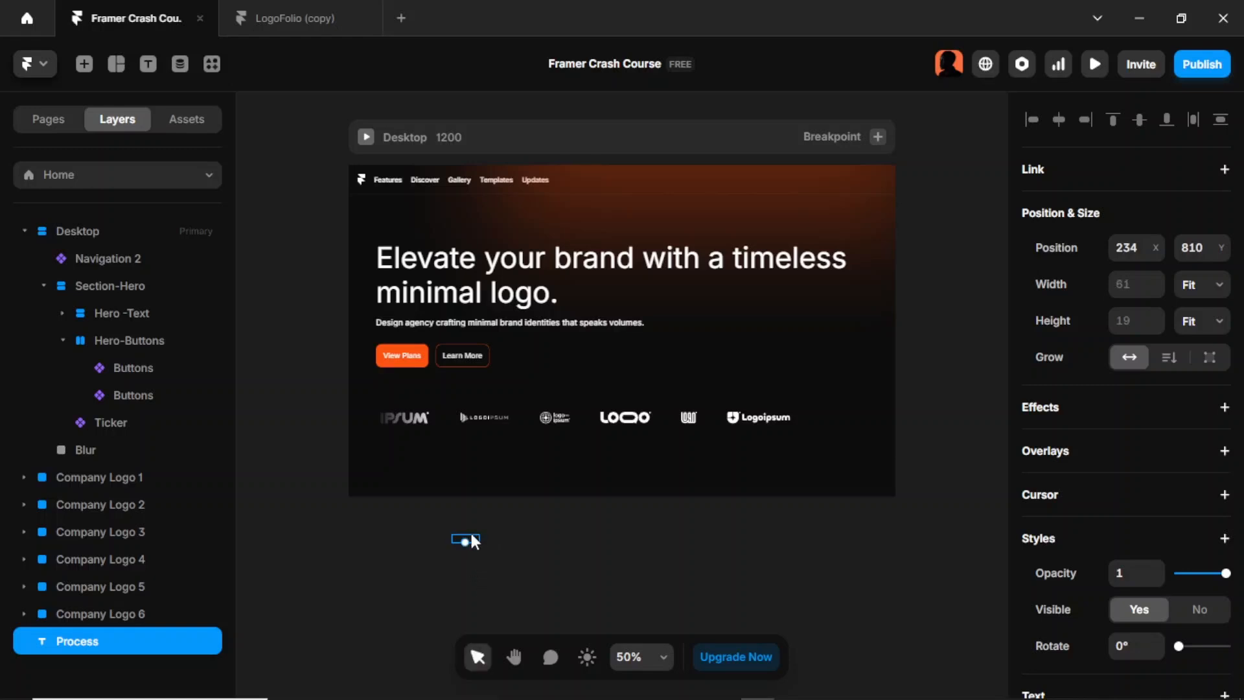
Apply the white color style 1 to the "Process" text
scroll(1134, 360, "down", 7)
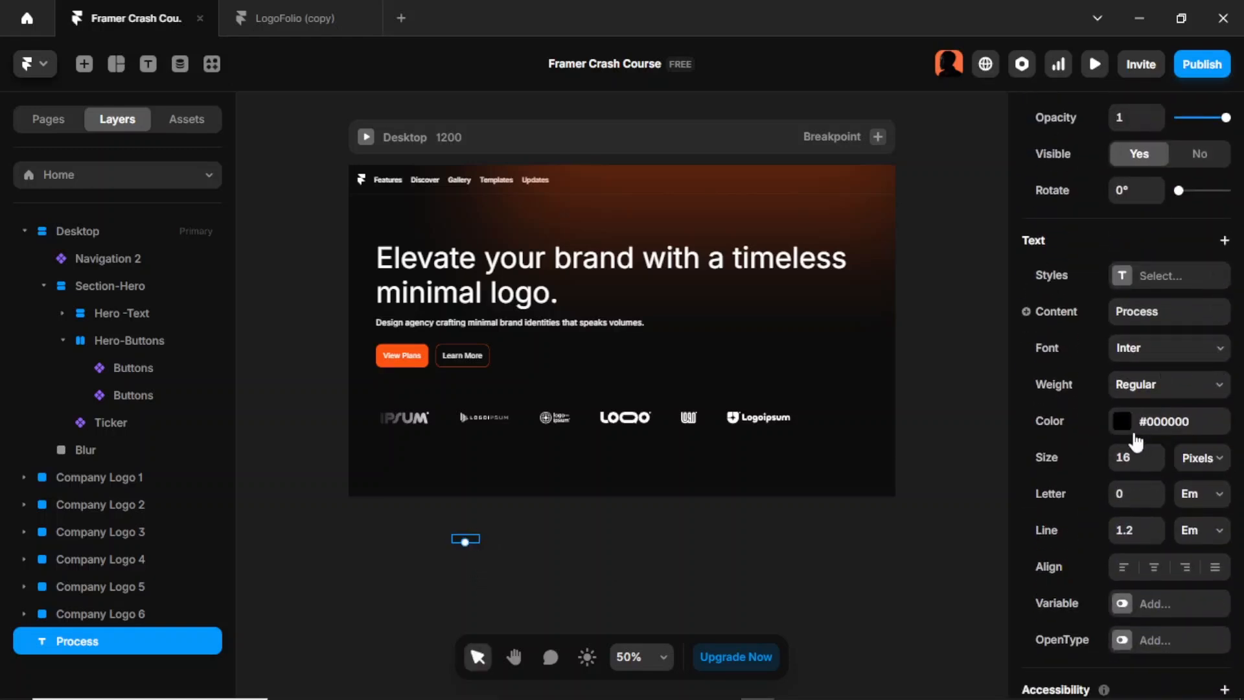
left_click(1121, 425)
left_click(815, 510)
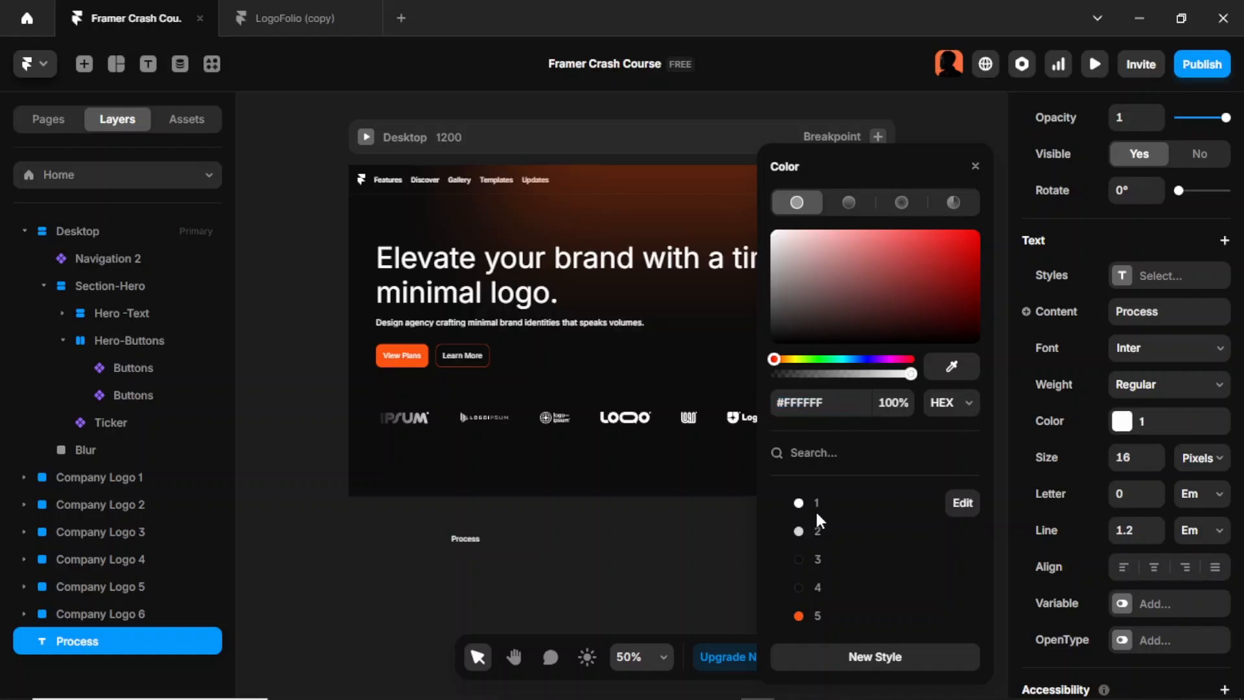
left_click(587, 614)
left_click(472, 539)
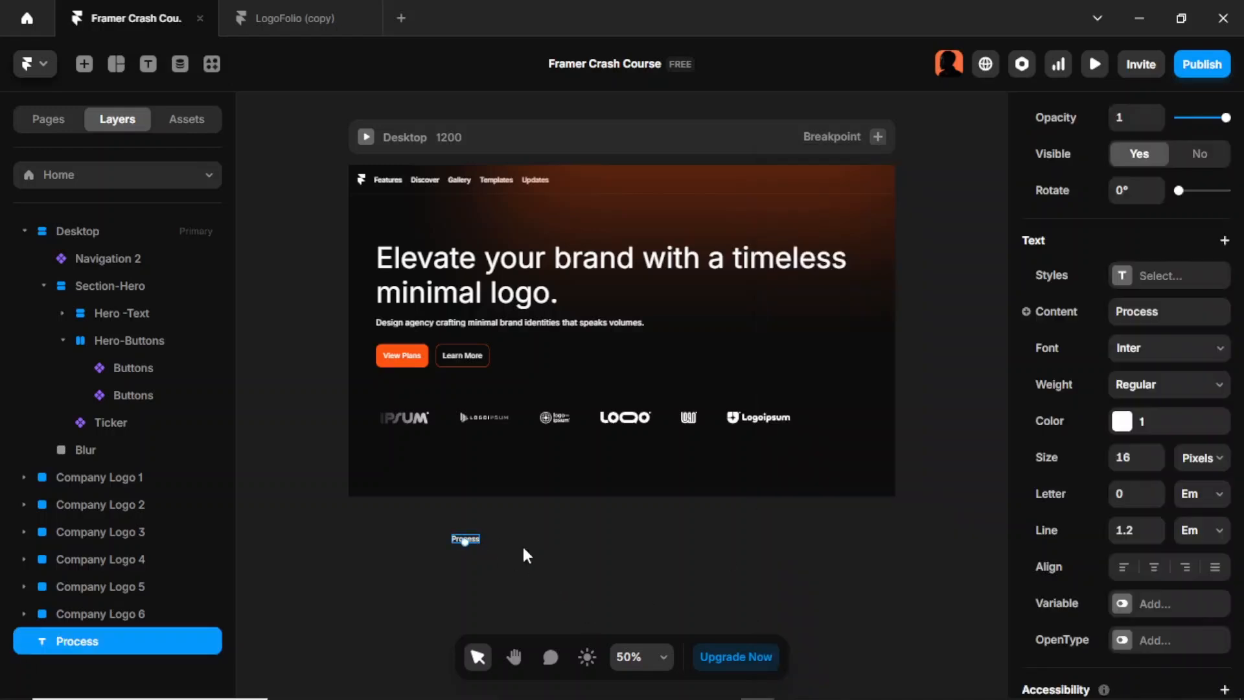
Duplicate the "Process" text and change the copy to "Work", following the header links in LogoFolio (copy)
key("ctrl+d")
scroll(558, 562, "down", 3)
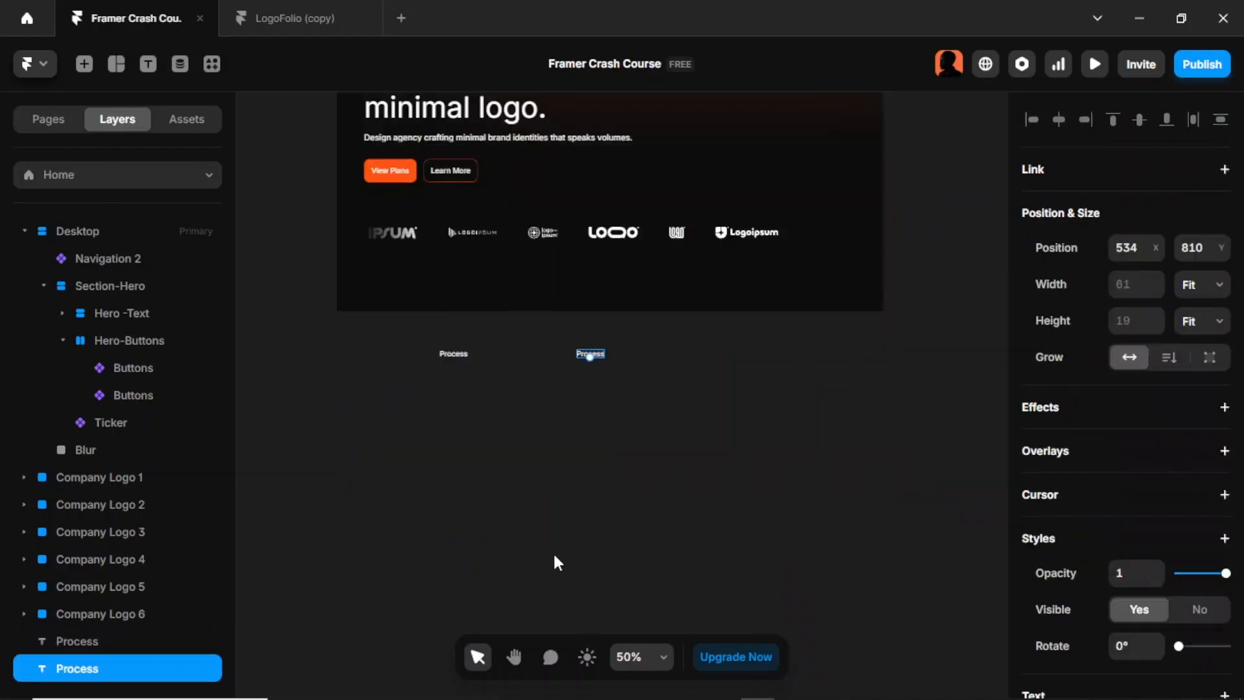
scroll(573, 358, "up", 3)
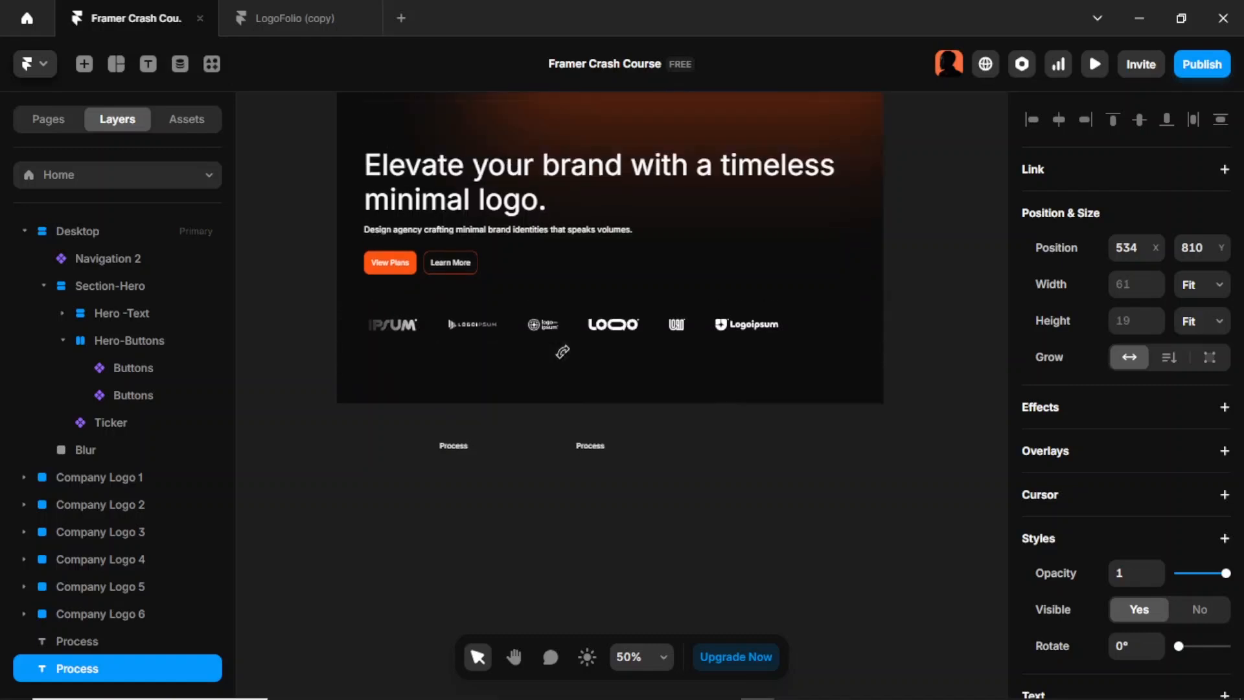
left_click(320, 27)
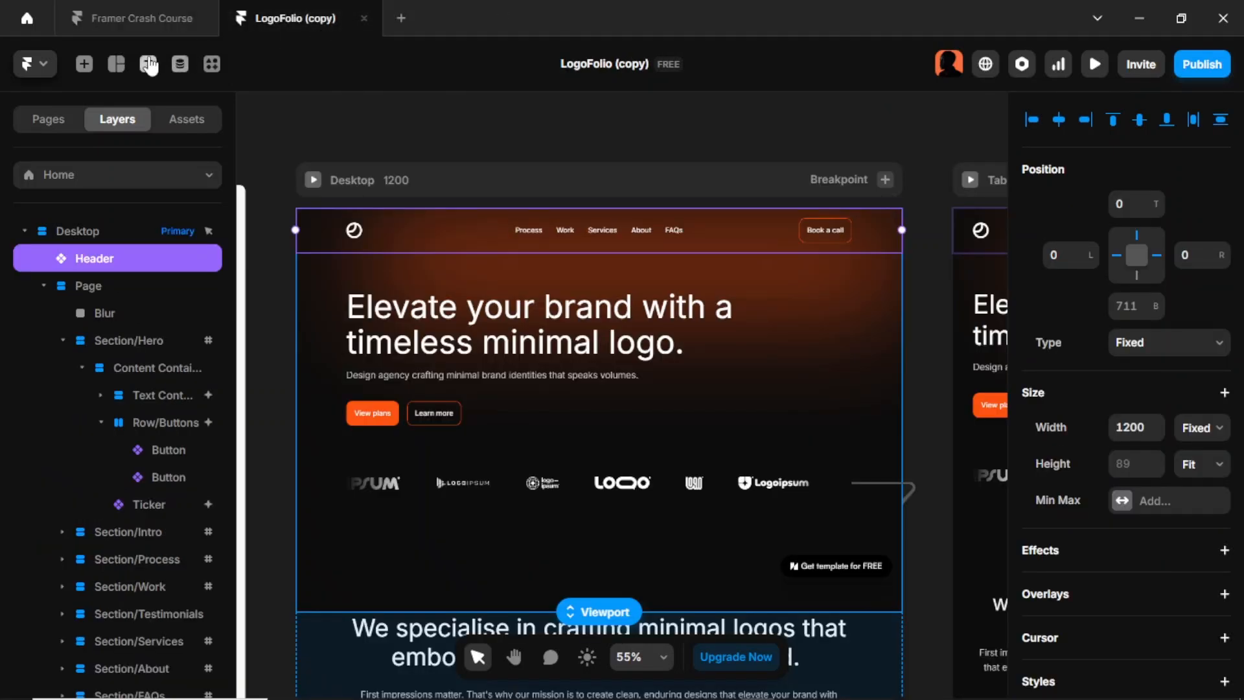
left_click(138, 24)
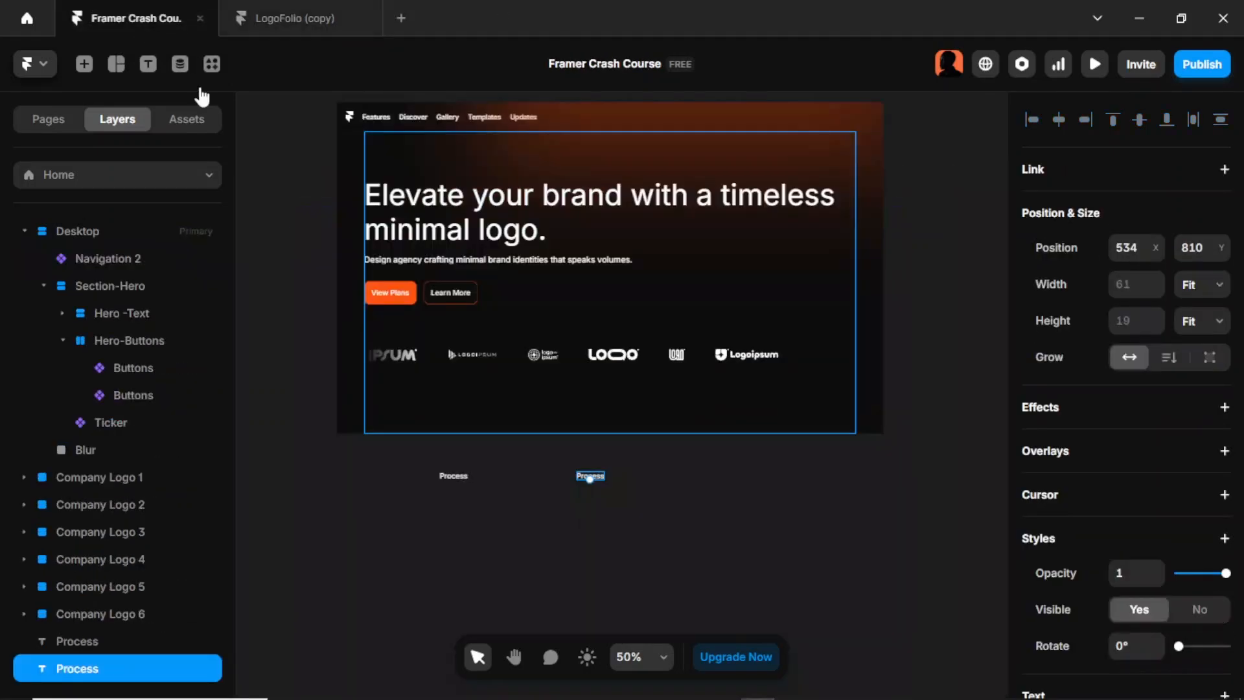
double_click(600, 477)
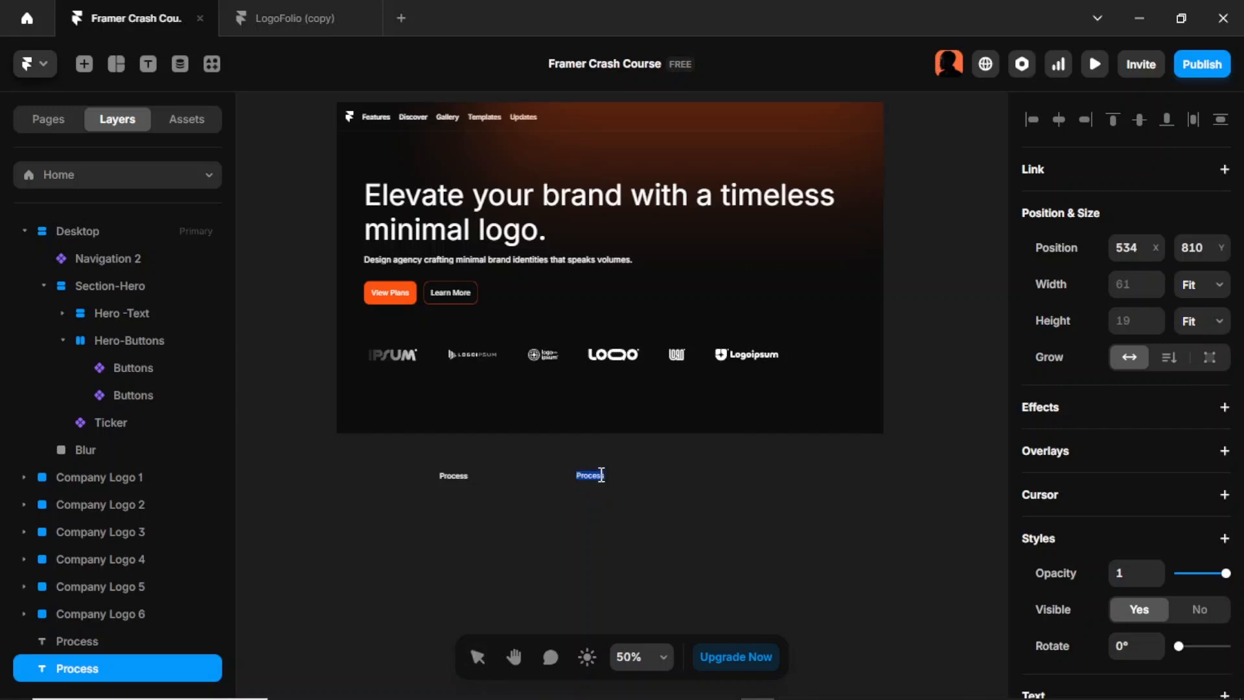
type("Work")
key("Escape")
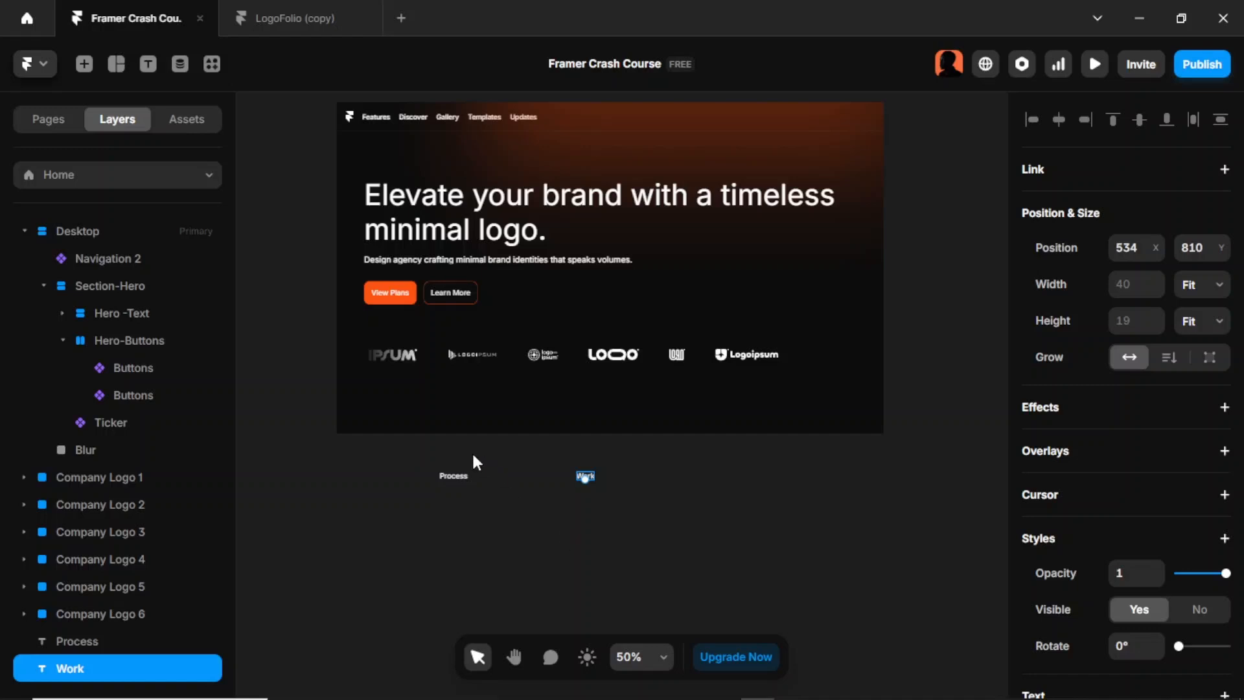
Group the "Process" and "Work" texts into a stack
left_click(452, 478)
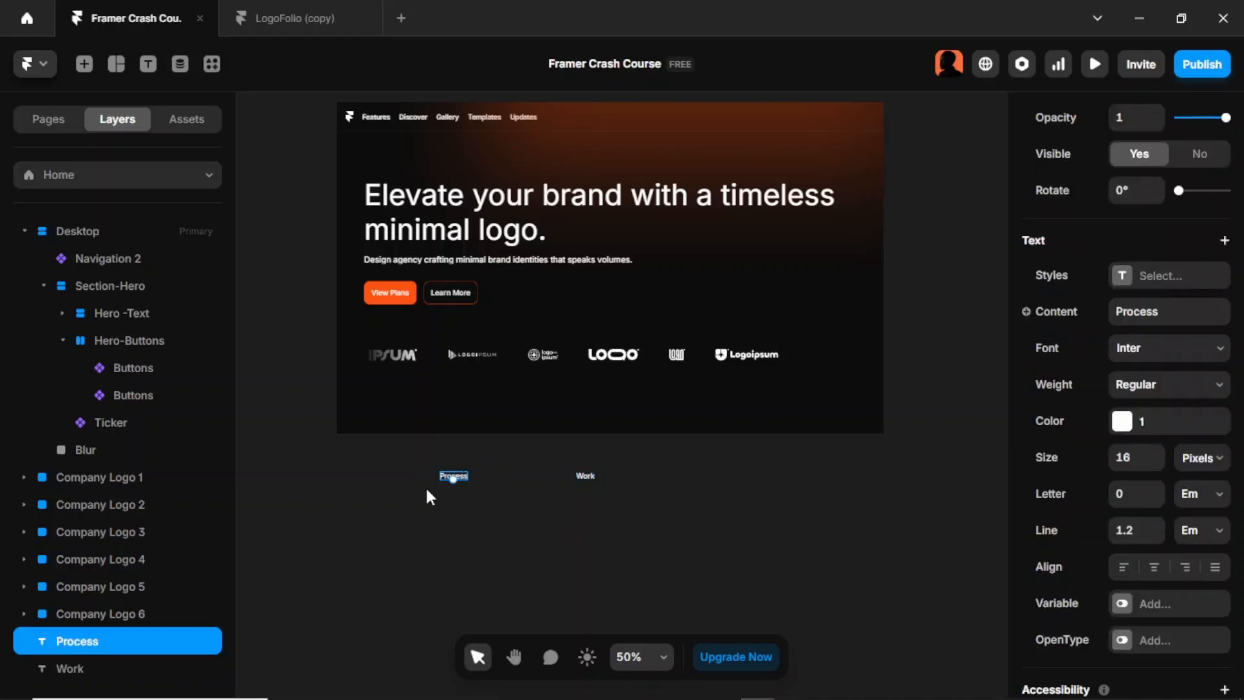
left_click(106, 668, "shift")
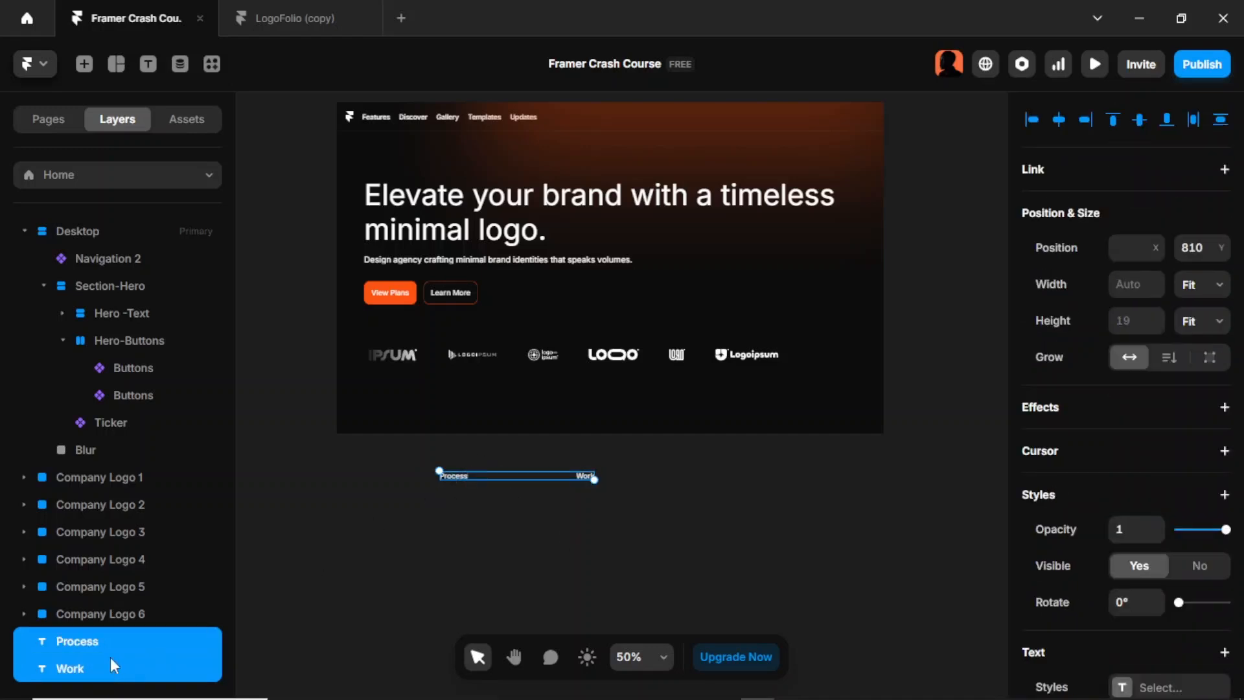
key("ctrl+Return")
left_click(404, 554)
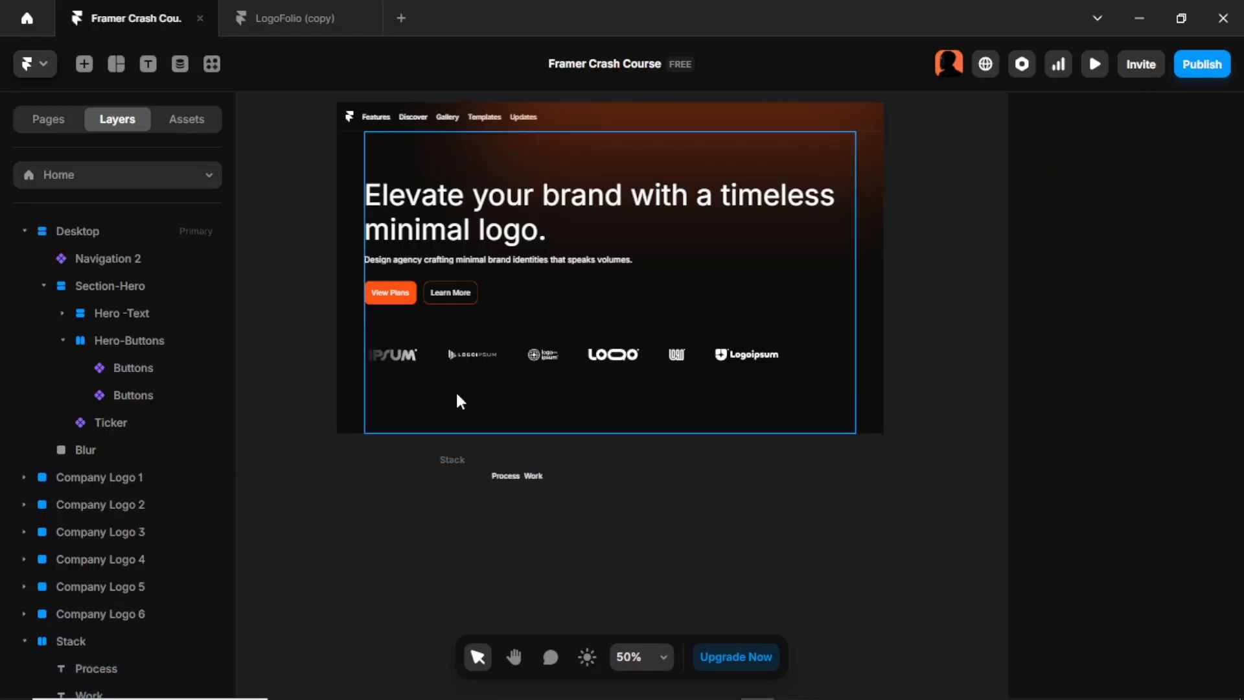
Set the new stack's height and width to Fit Content and widen the gap between its texts to about 62
left_click(452, 460)
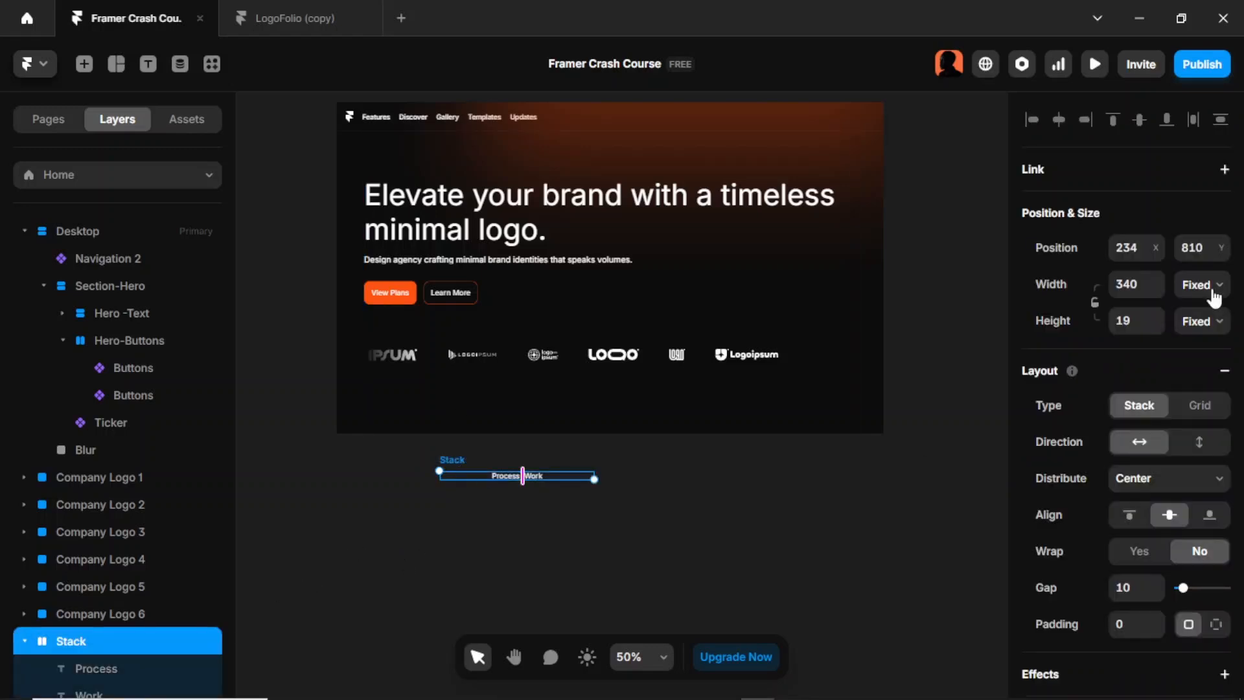
left_click(1208, 329)
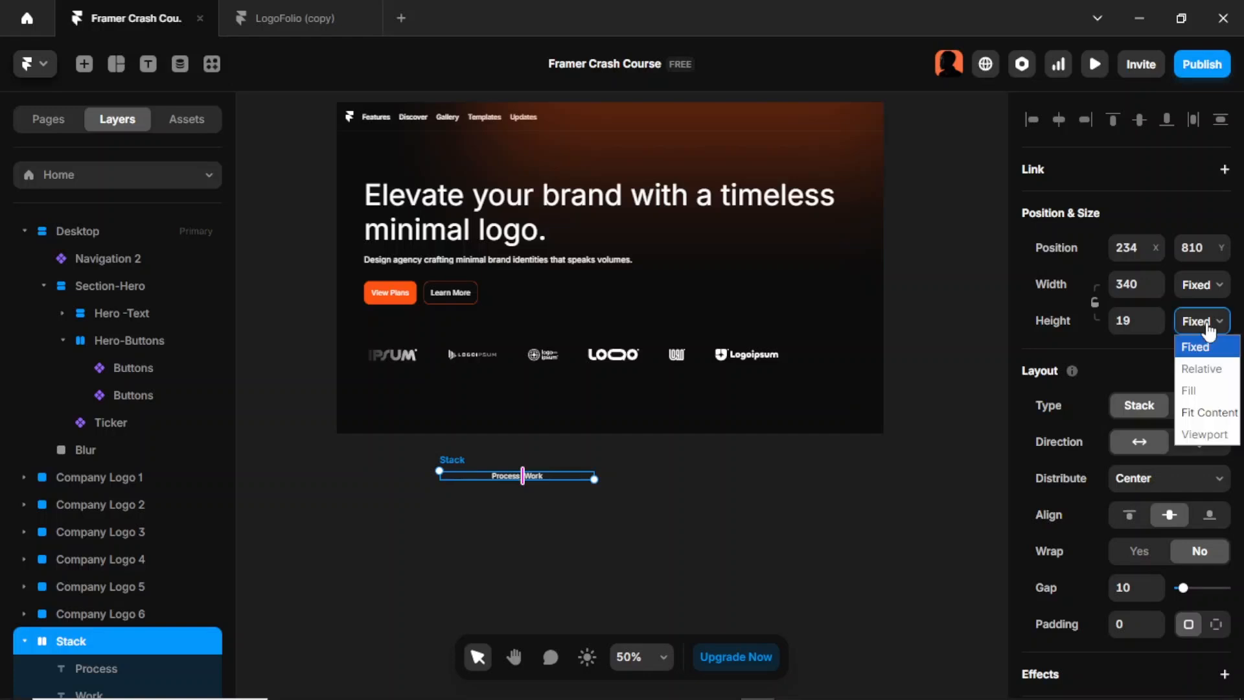
left_click(1211, 412)
left_click(1207, 288)
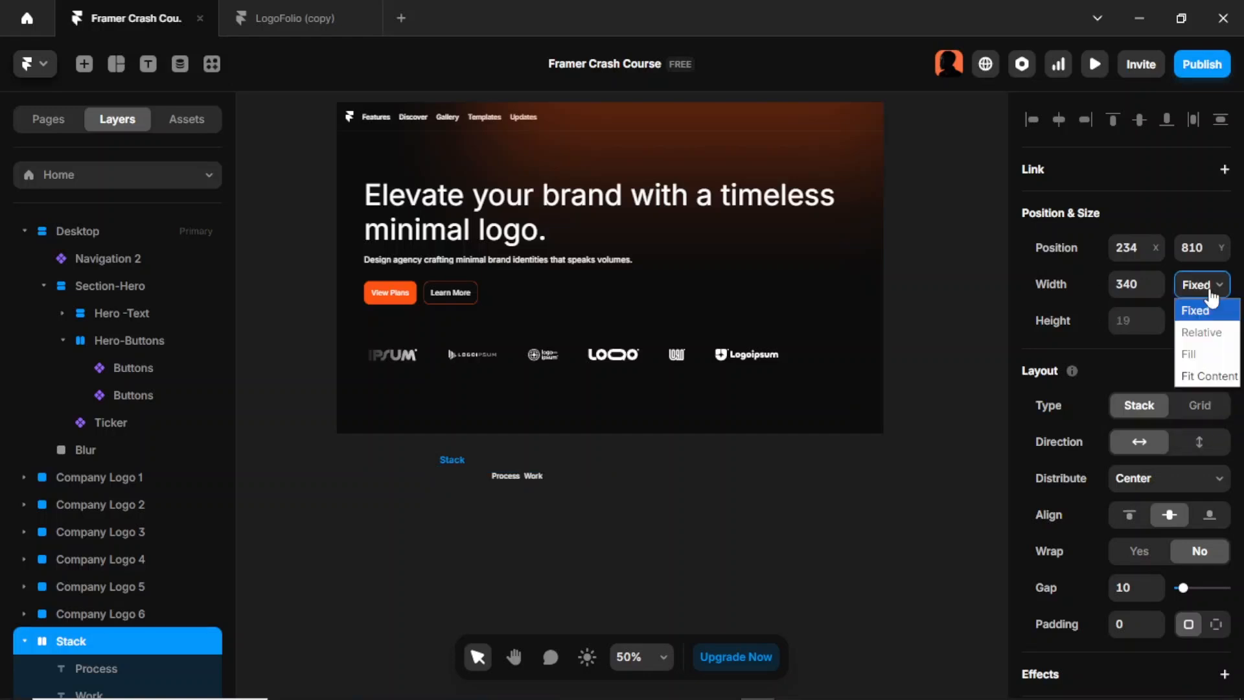
left_click(1221, 380)
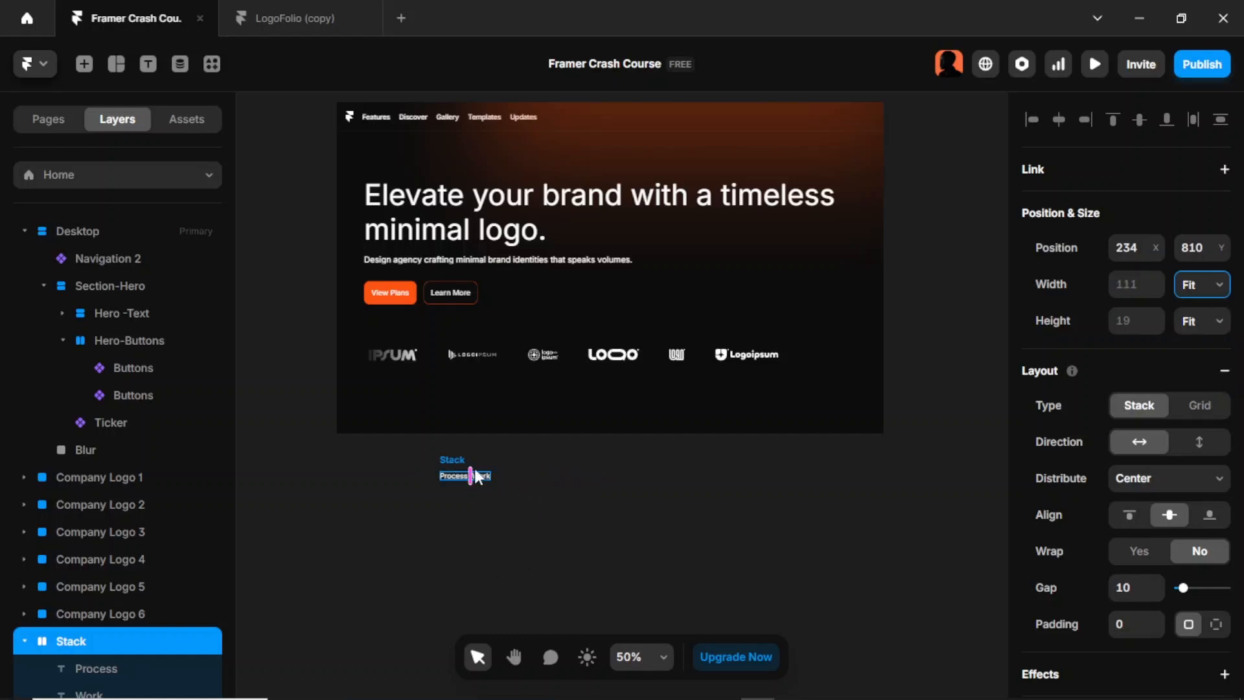
left_click_drag(475, 468, 521, 504)
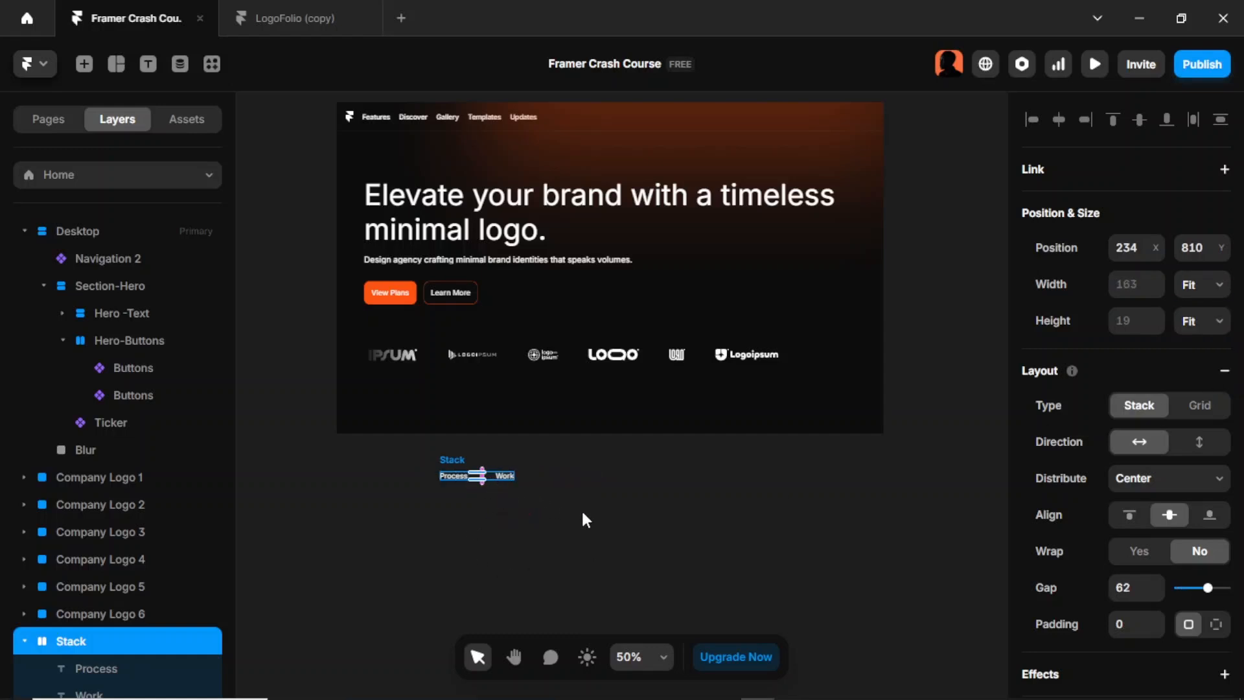
Duplicate the "Work" text in the stack and change the copy to "Services", following the header links in LogoFolio (copy)
left_click(586, 519)
left_click(506, 476)
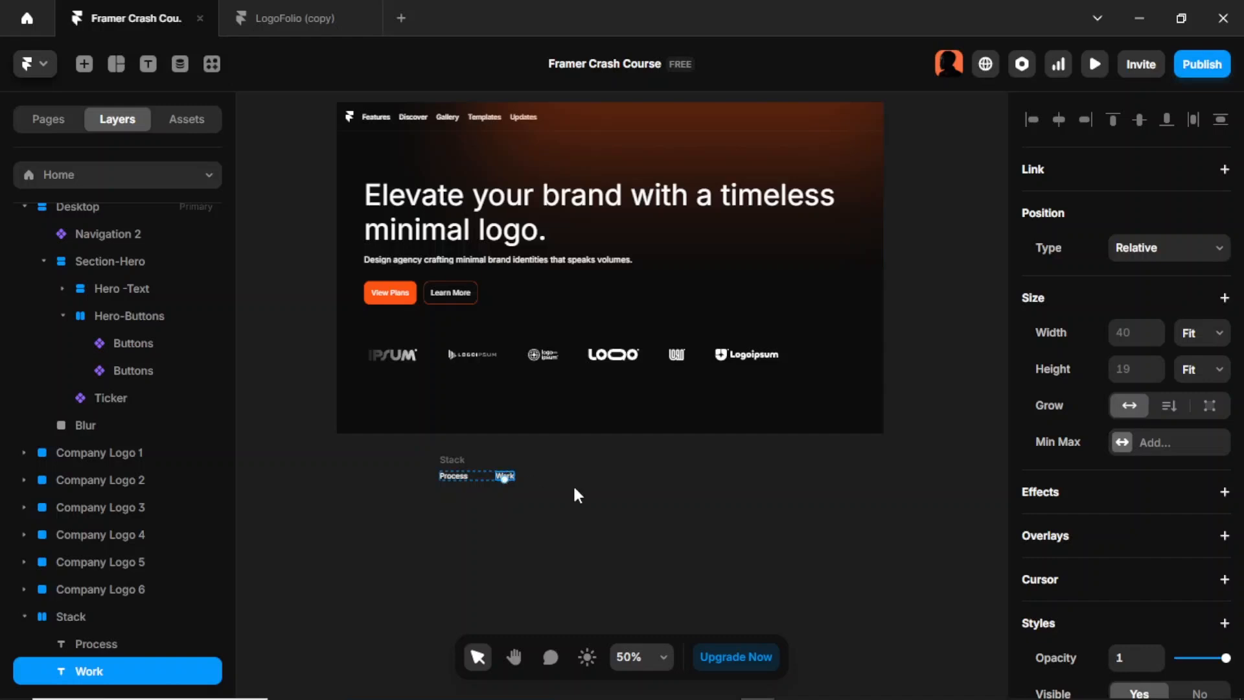
key("ctrl+d")
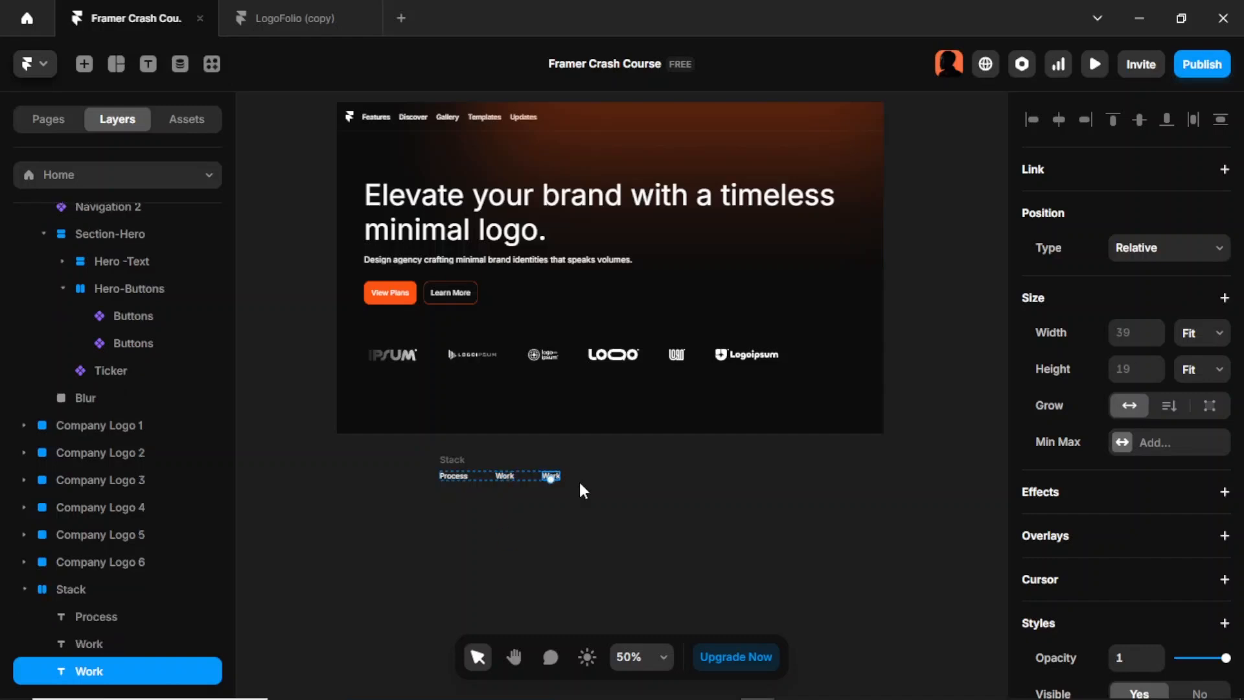
left_click(320, 23)
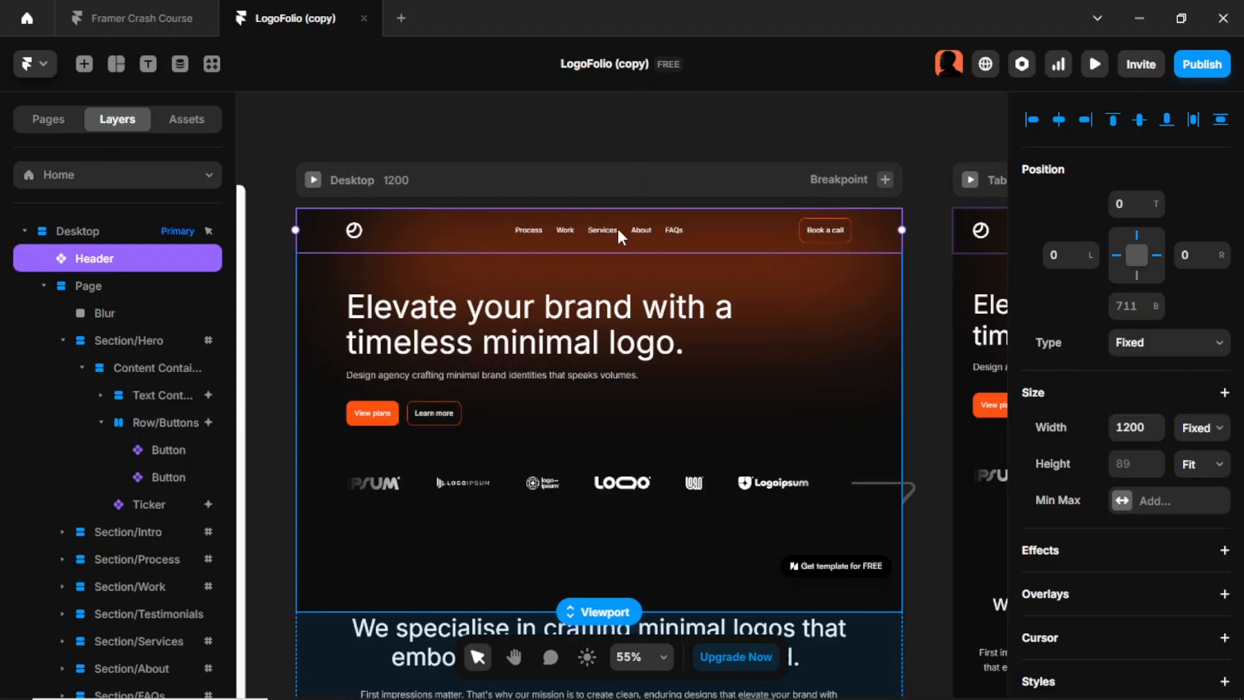
left_click(173, 26)
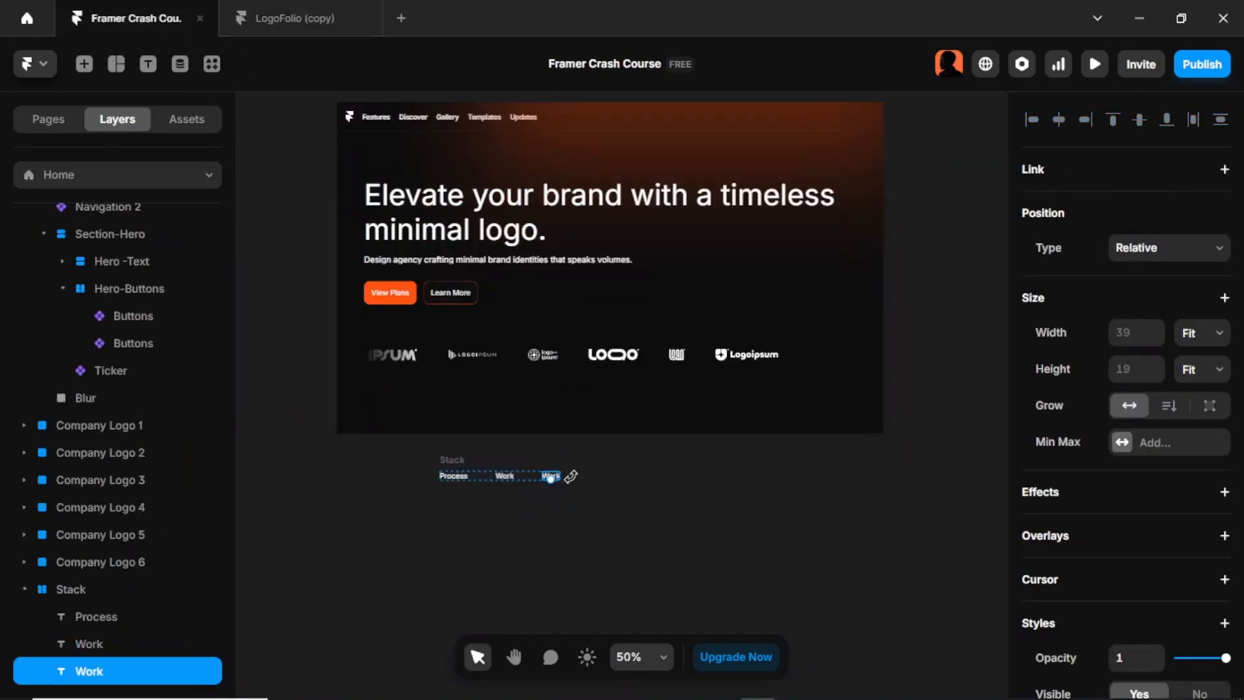
left_click(580, 497)
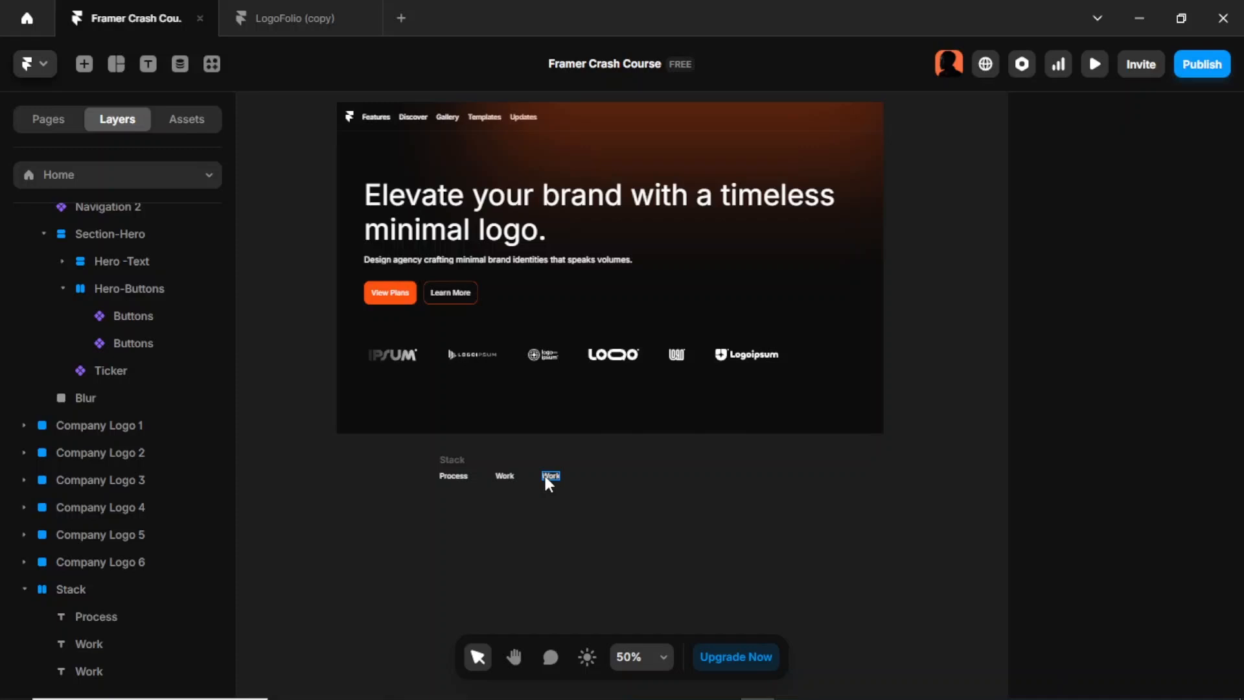
double_click(546, 477)
type("ervic")
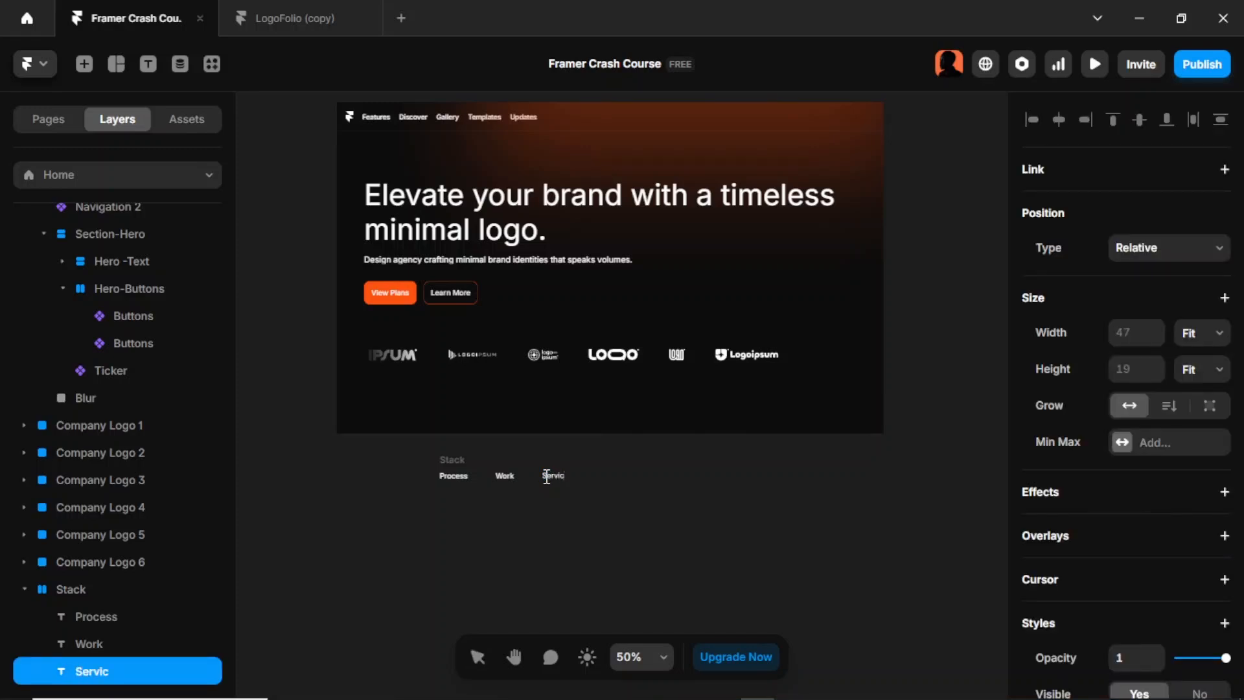
type("es")
key("Escape")
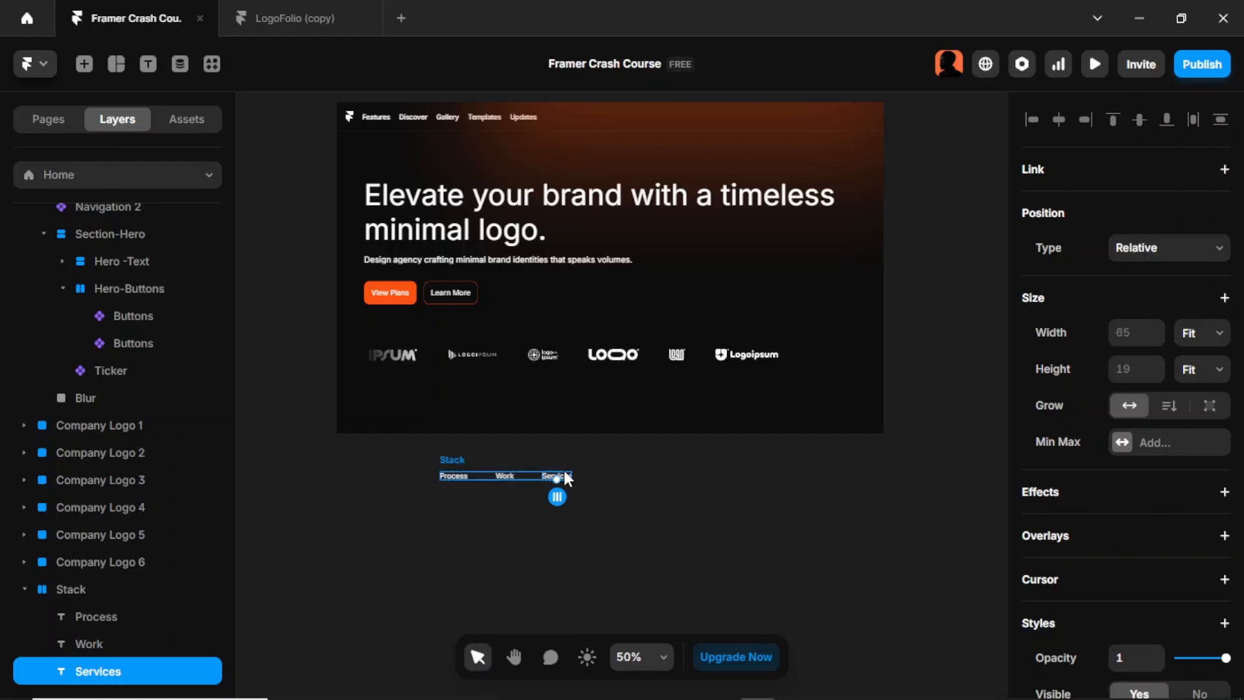
Duplicate the "Services" text in the stack and change the copy to "About"
key("ctrl+d")
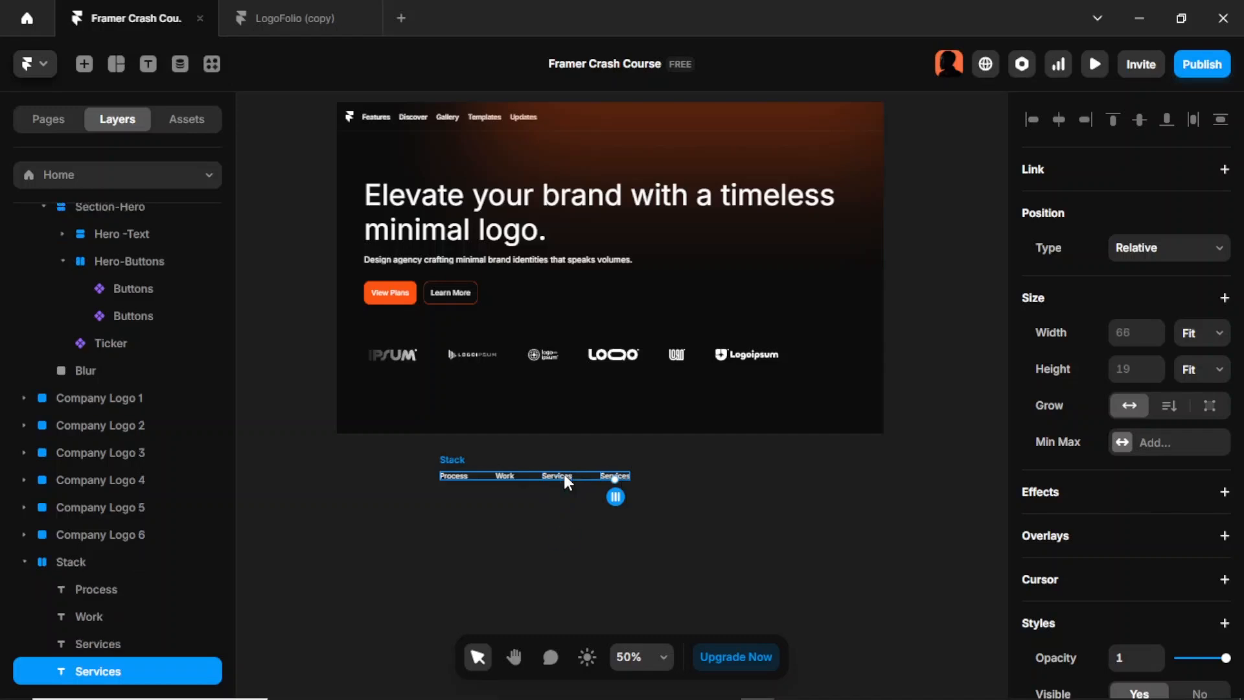
double_click(625, 477)
type("About")
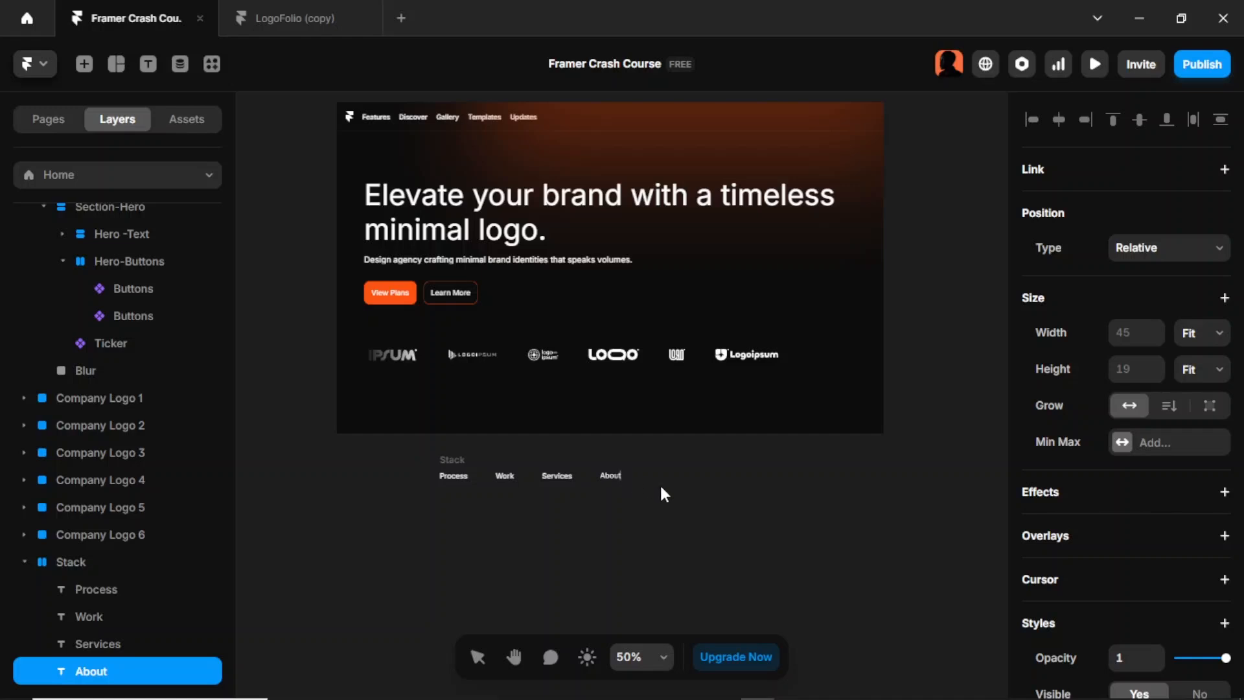
key("Escape")
Duplicate the "About" text in the stack and change the copy to "FAQs"
key("ctrl+d")
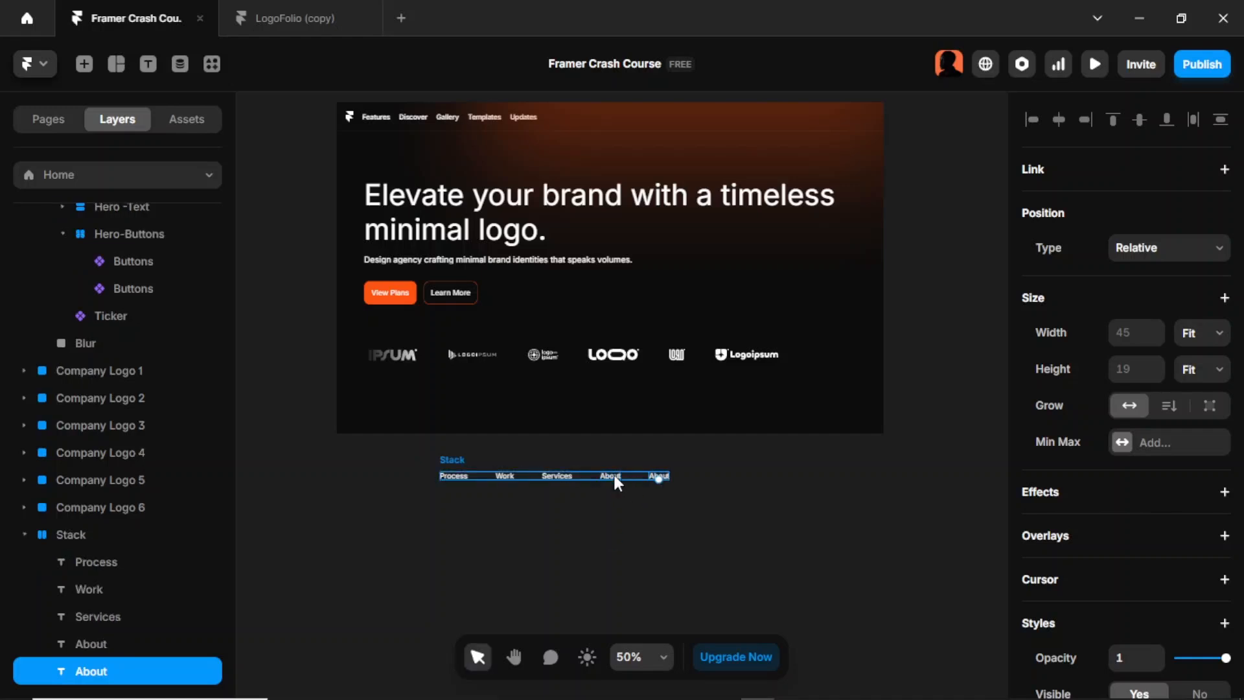
double_click(663, 476)
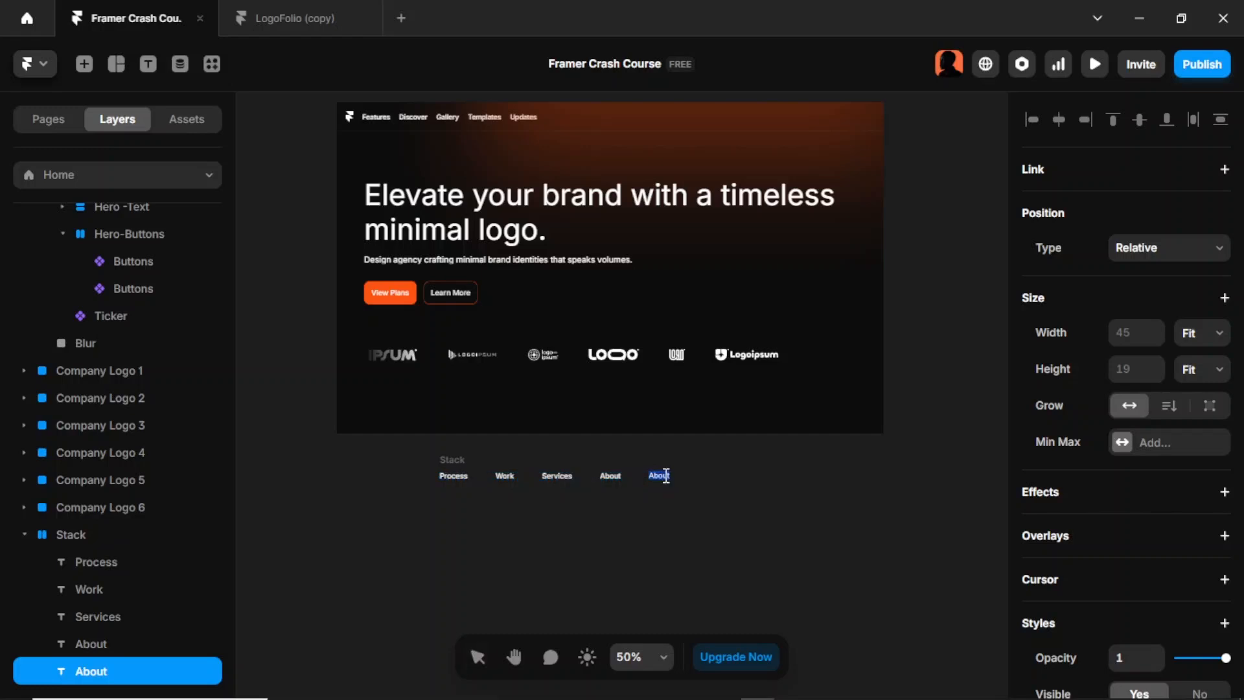
type("FAQs")
key("Escape")
left_click(522, 533)
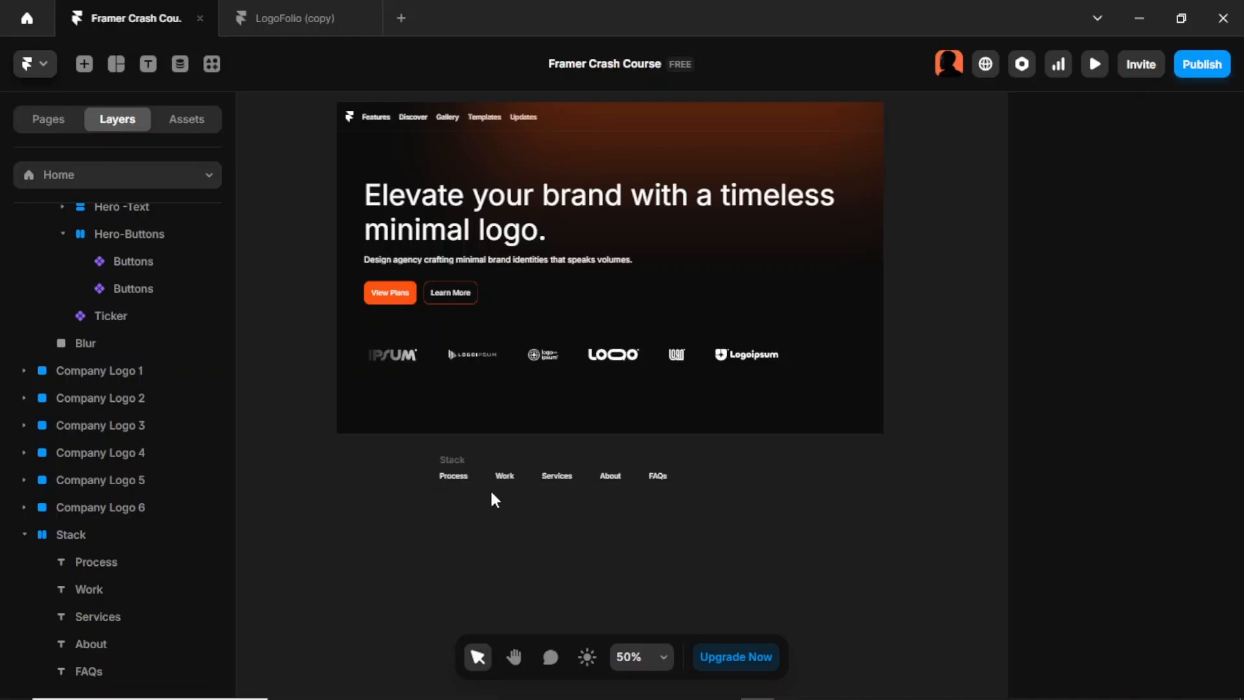
Turn the stack of five link texts into a component named "Navigation Menu"
left_click(470, 467)
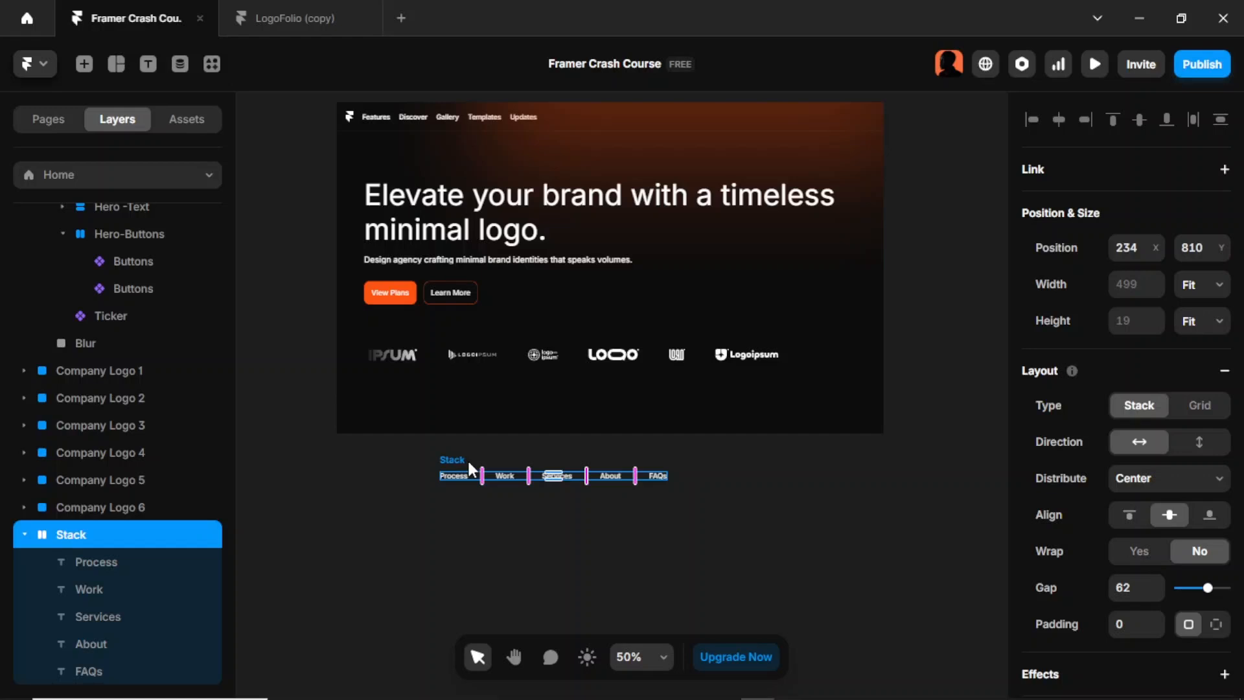
key("ctrl+alt+k")
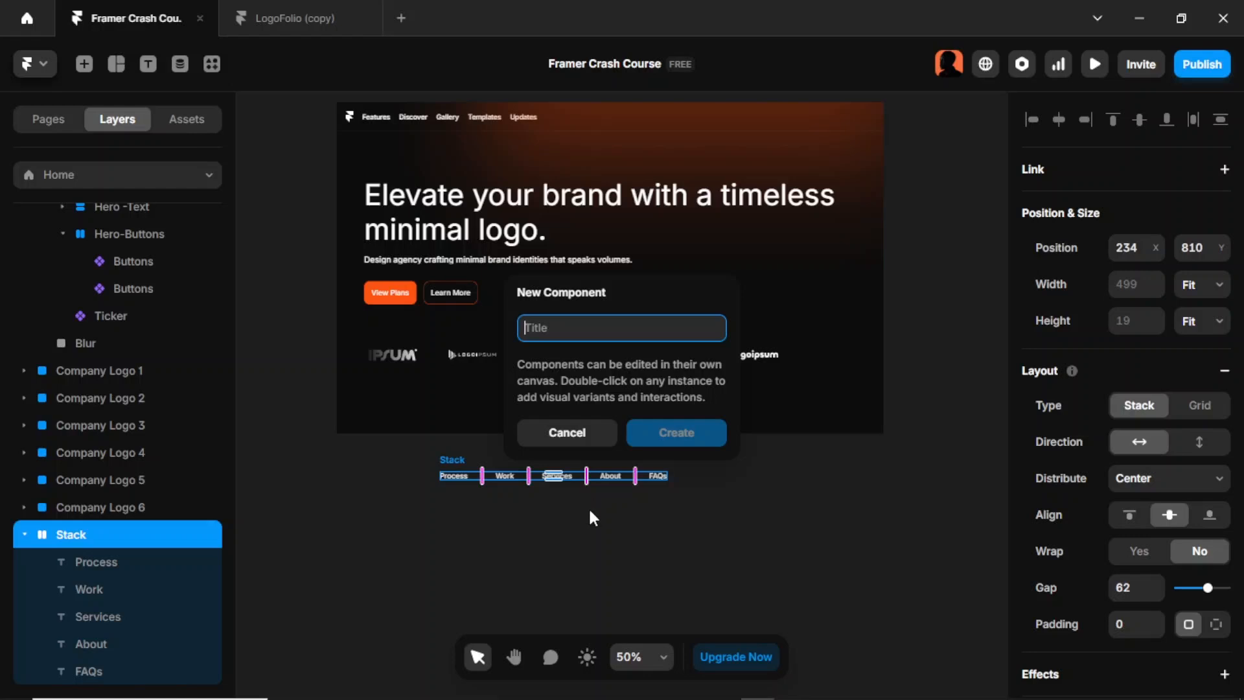
type("Na")
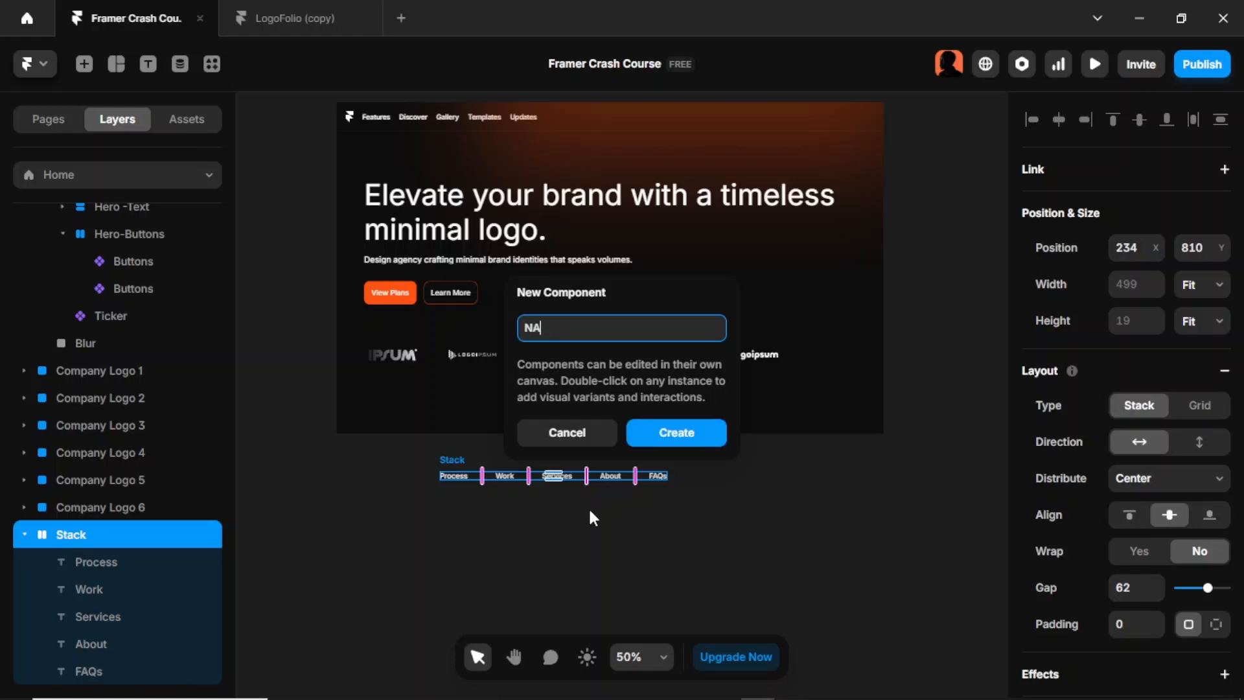
key("BackSpace")
type("avigation Menu")
key("Return")
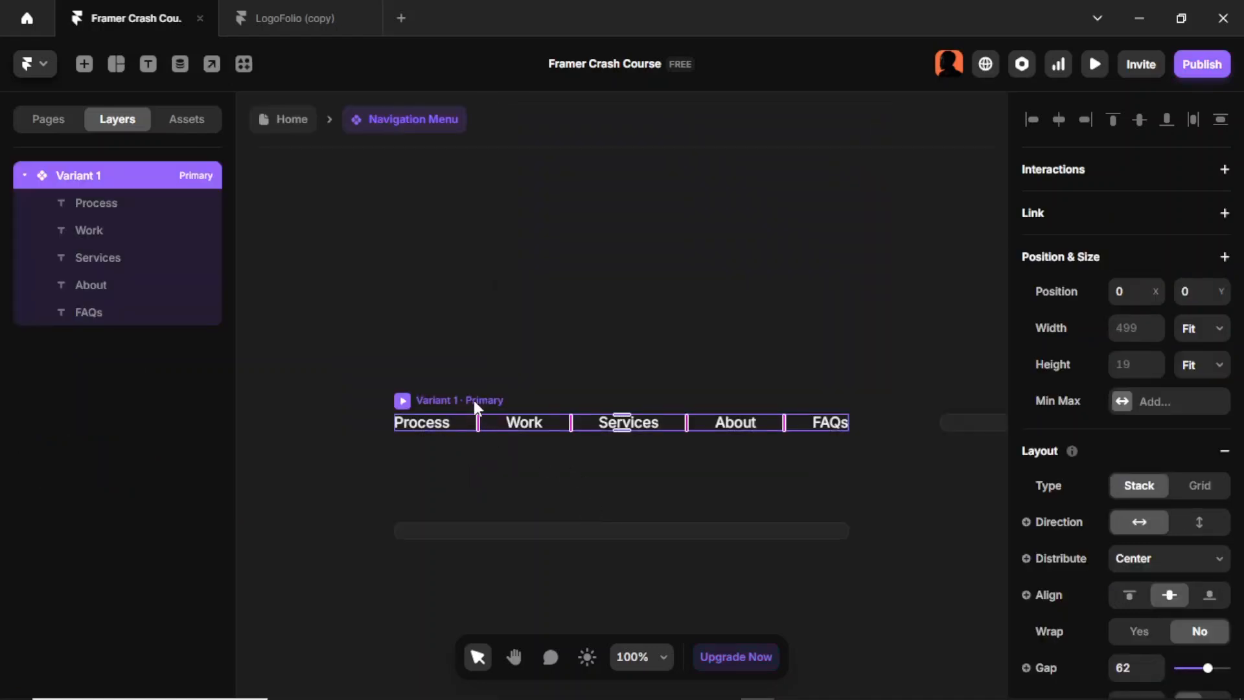
Copy the logo from the Header component in LogoFolio (copy) and paste it into the Navigation Menu variant in Framer Crash Course
left_click(280, 26)
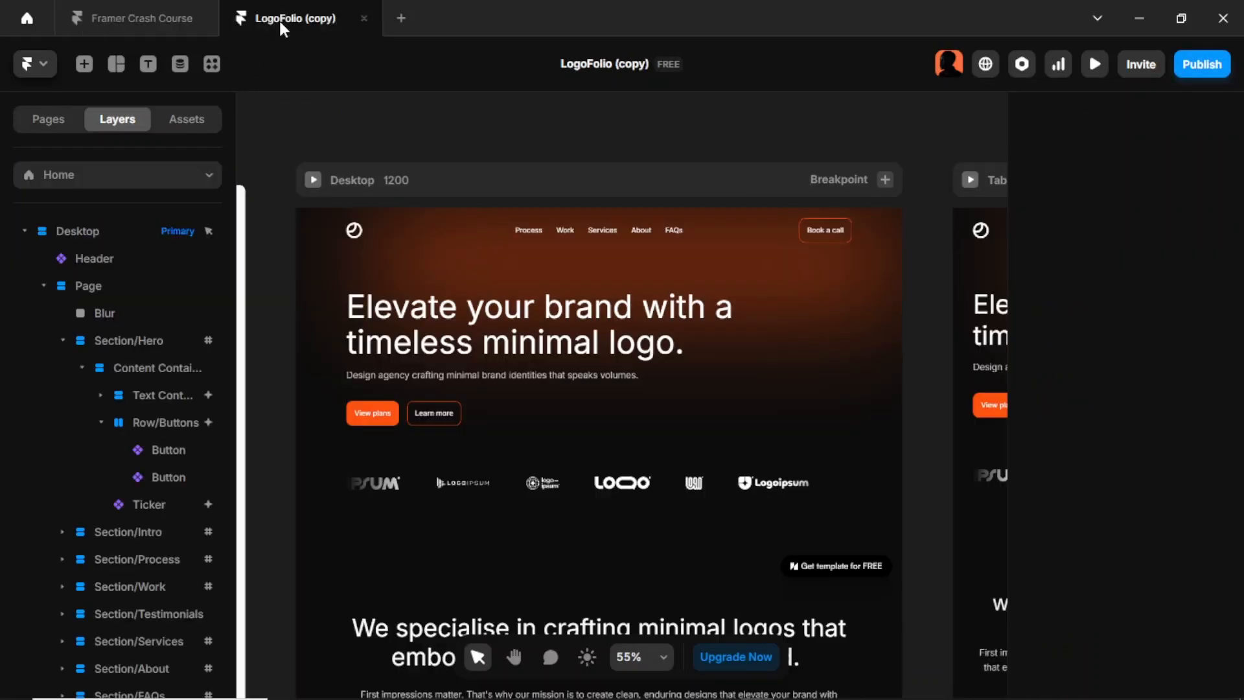
double_click(485, 227)
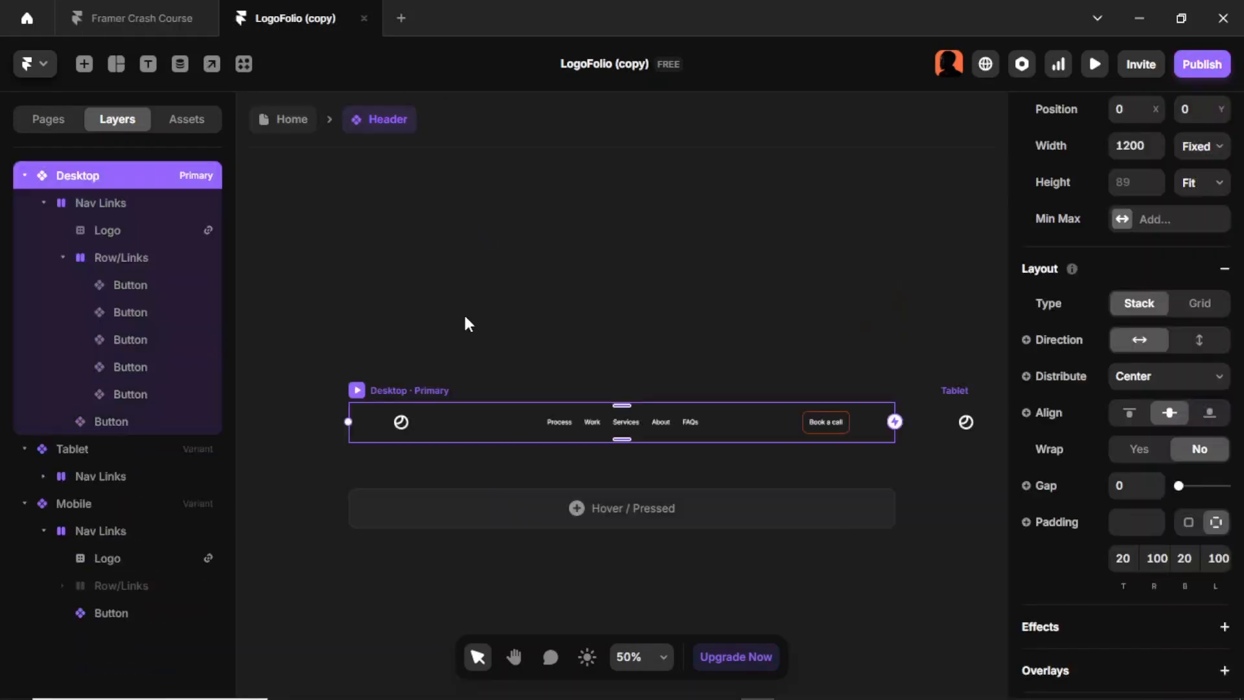
left_click(399, 419)
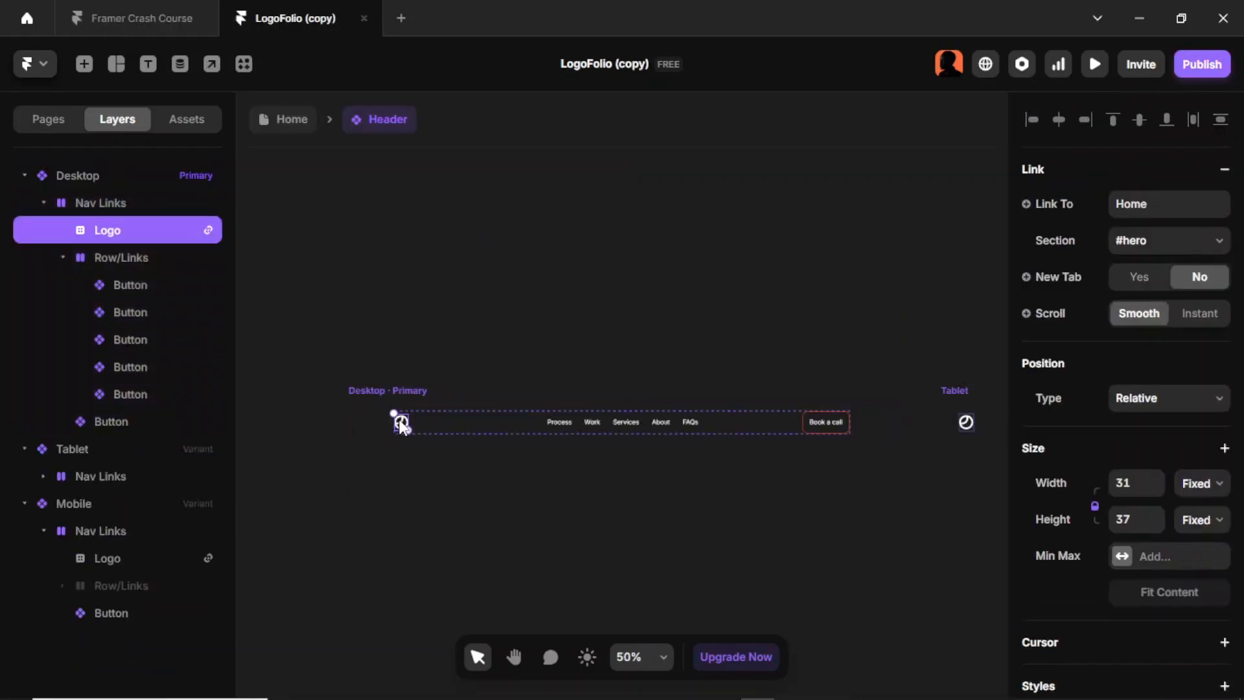
left_click(173, 29)
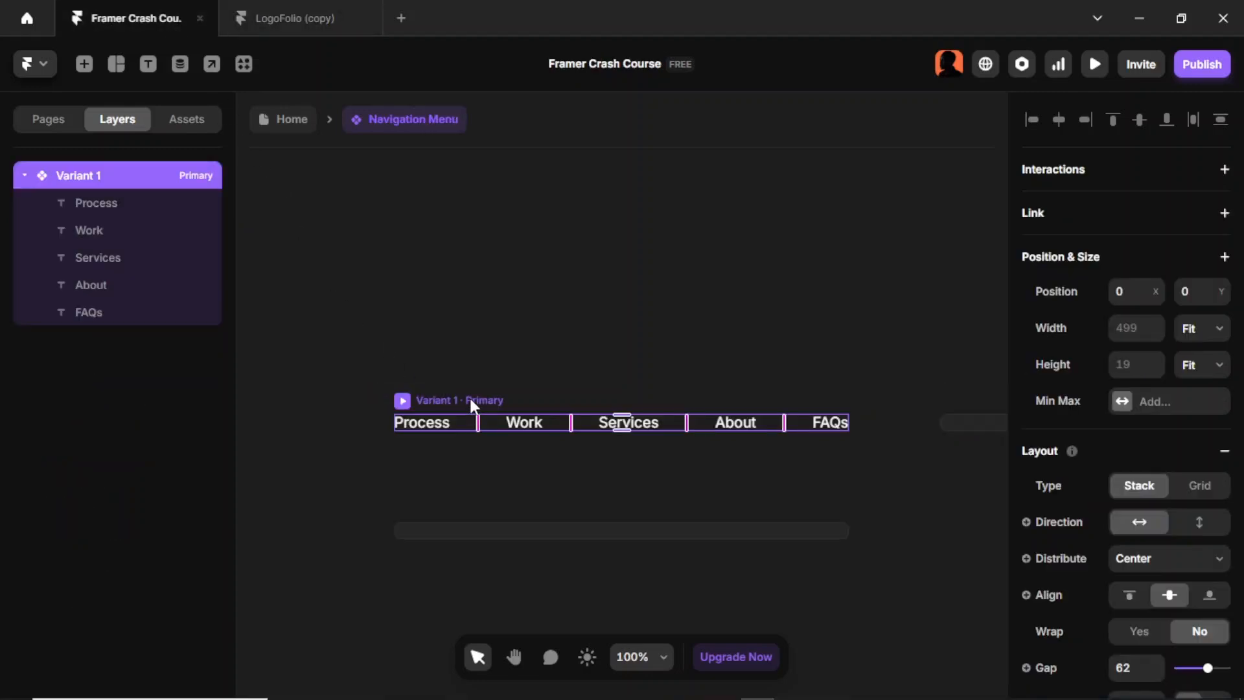
key("ctrl+v")
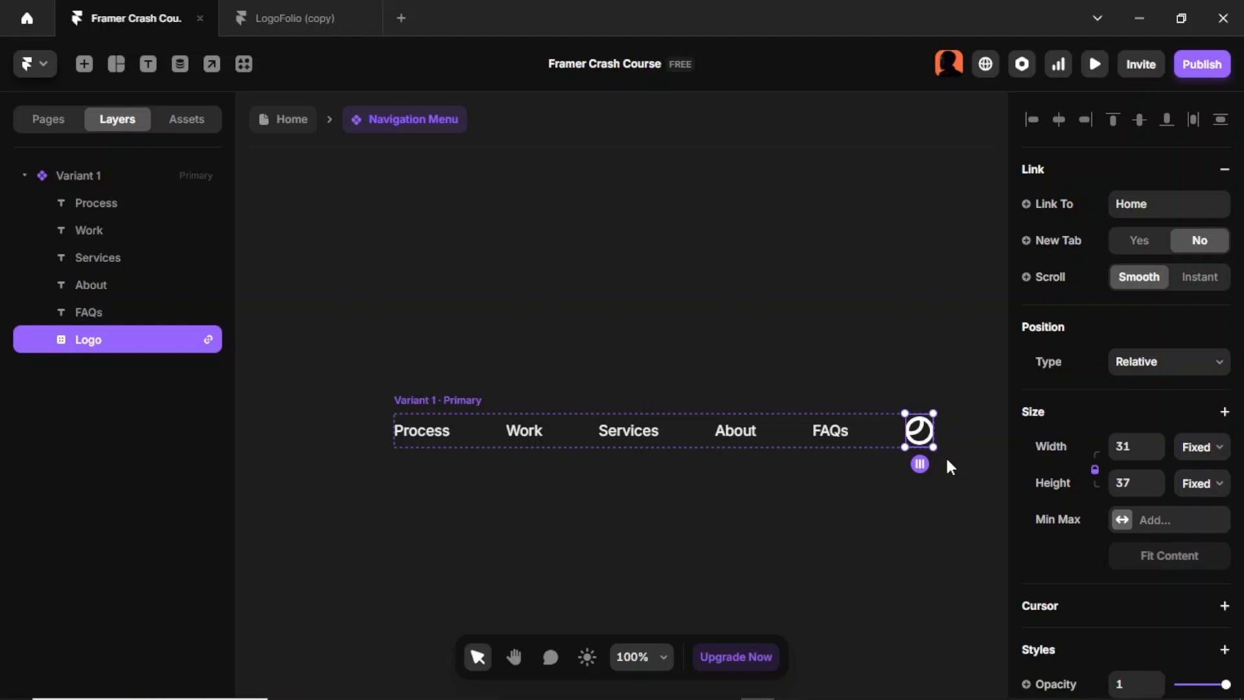
Move the logo ahead of the "Process" text so it comes first in the navigation stack
key("Left")
key("Left")
key("Left")
key("Left")
key("Left")
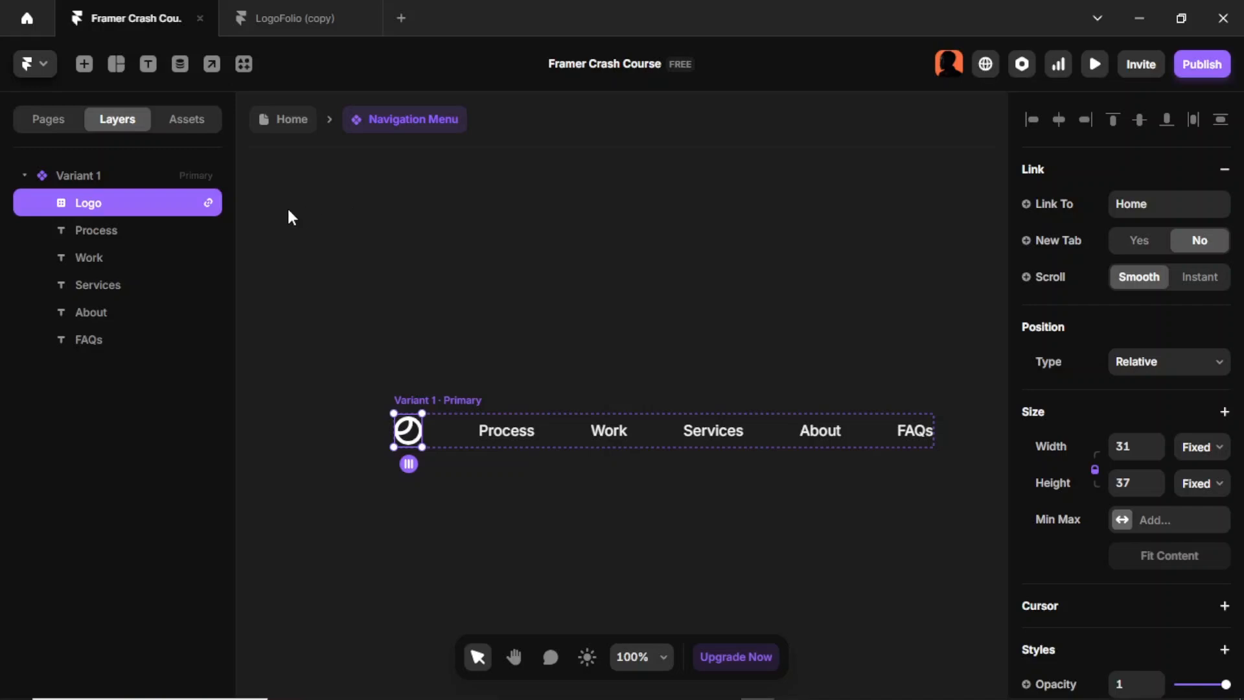
Copy the hero's outlined "Learn More" button from the Home page and paste it at the end of the Navigation Menu component
key("Escape")
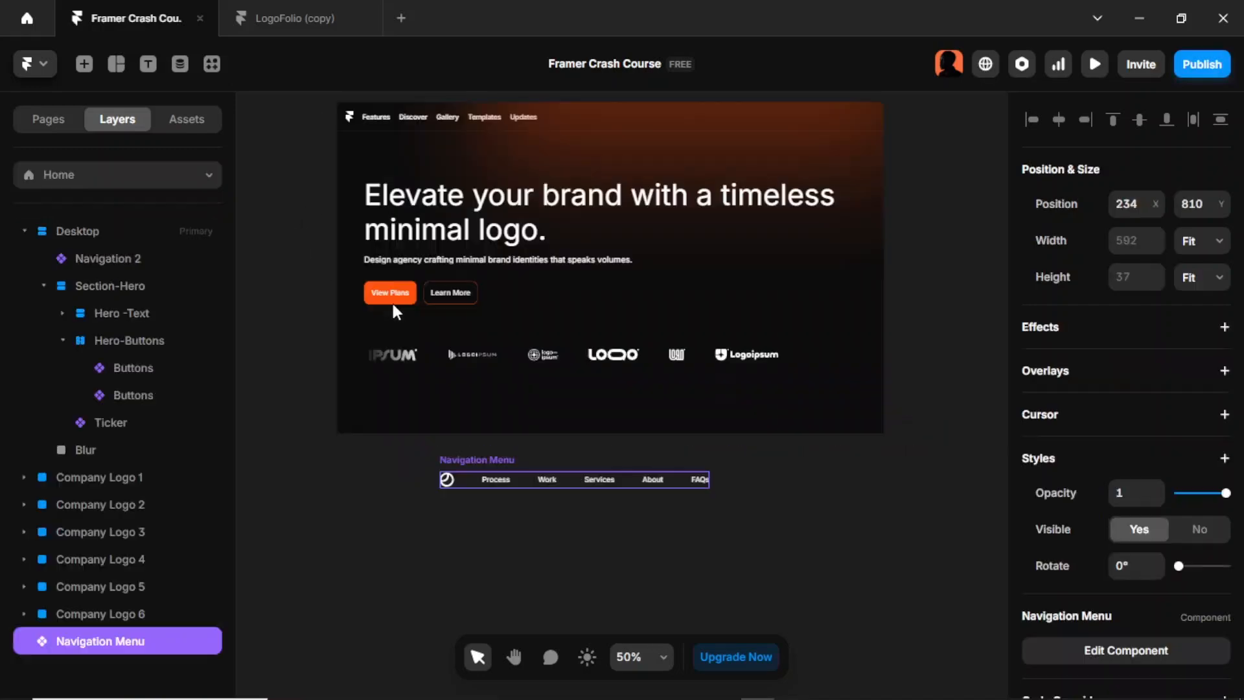
left_click(456, 301)
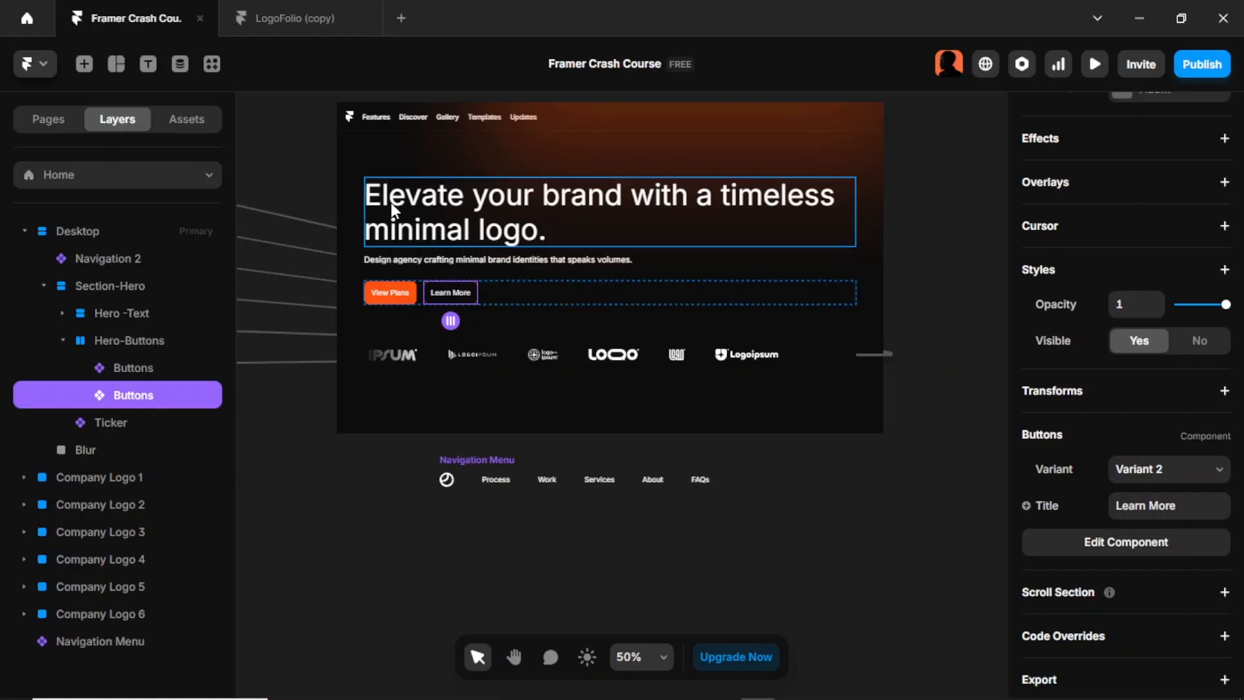
double_click(588, 480)
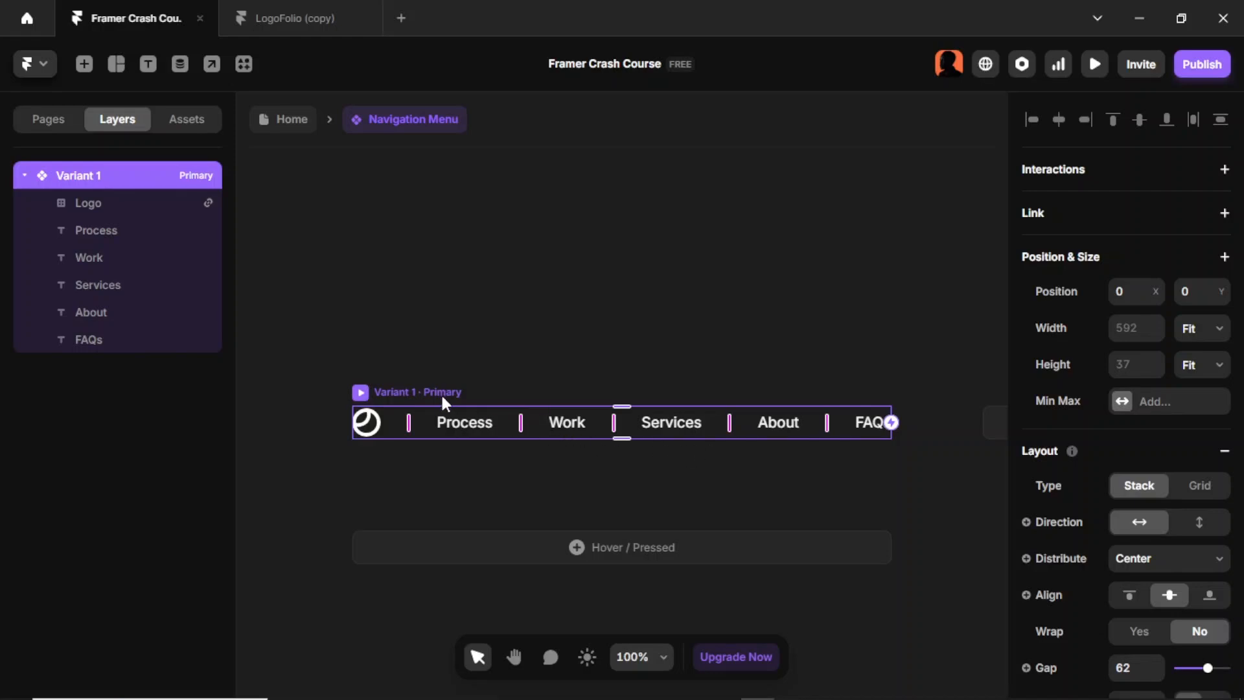
key("ctrl+v")
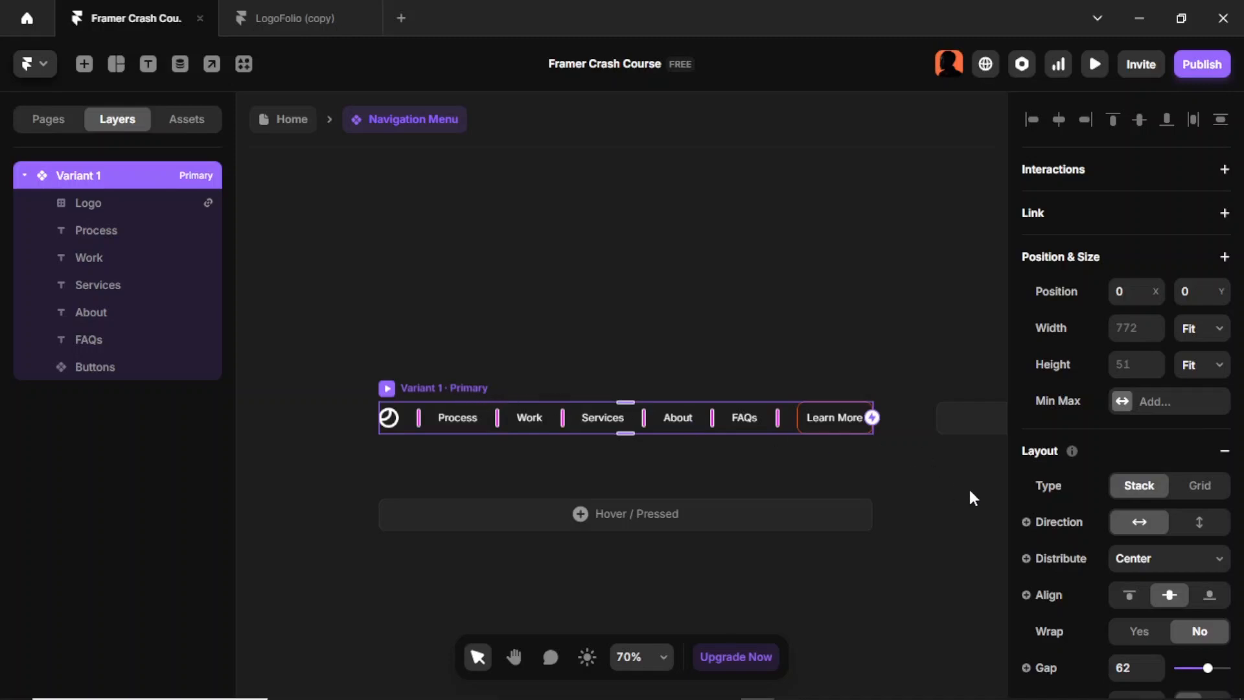
Set the Navigation Menu's primary variant to a fixed width of 1200
left_click(1202, 328)
key("Escape")
left_click(1144, 333)
type("1200")
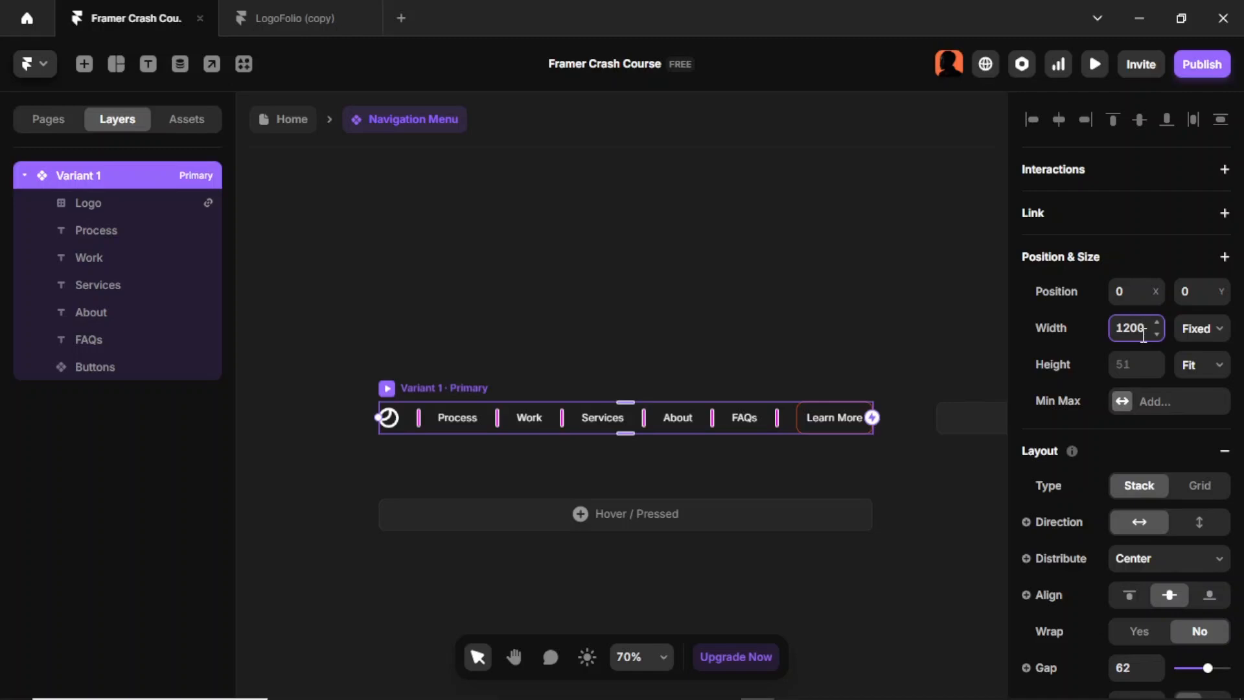
key("Return")
scroll(711, 364, "down", 3)
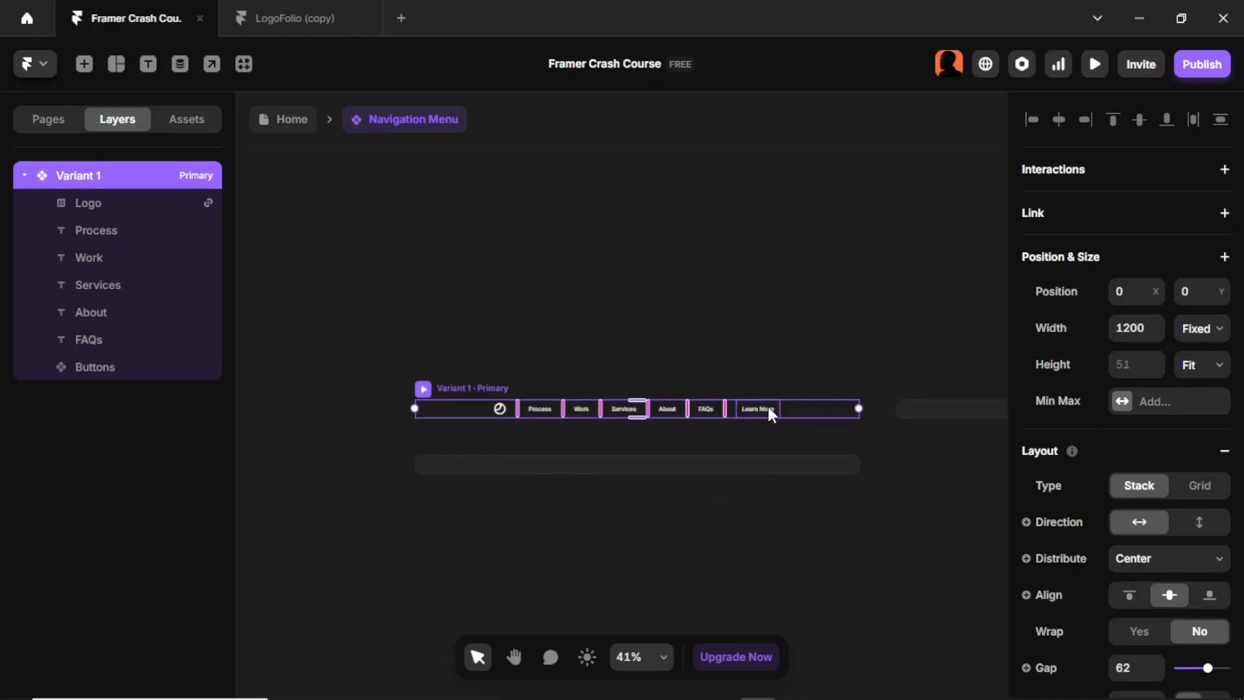
Set the navigation button's title to "Book a Call", following the header button in LogoFolio (copy)
left_click(303, 20)
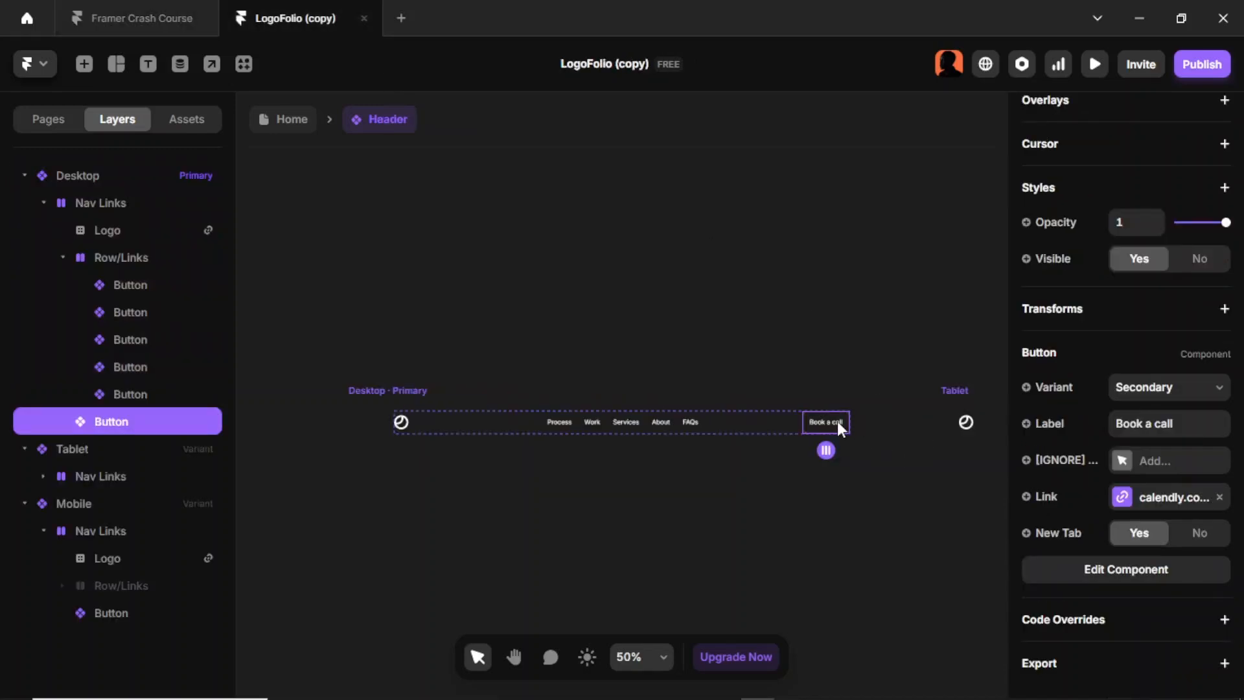
left_click(138, 20)
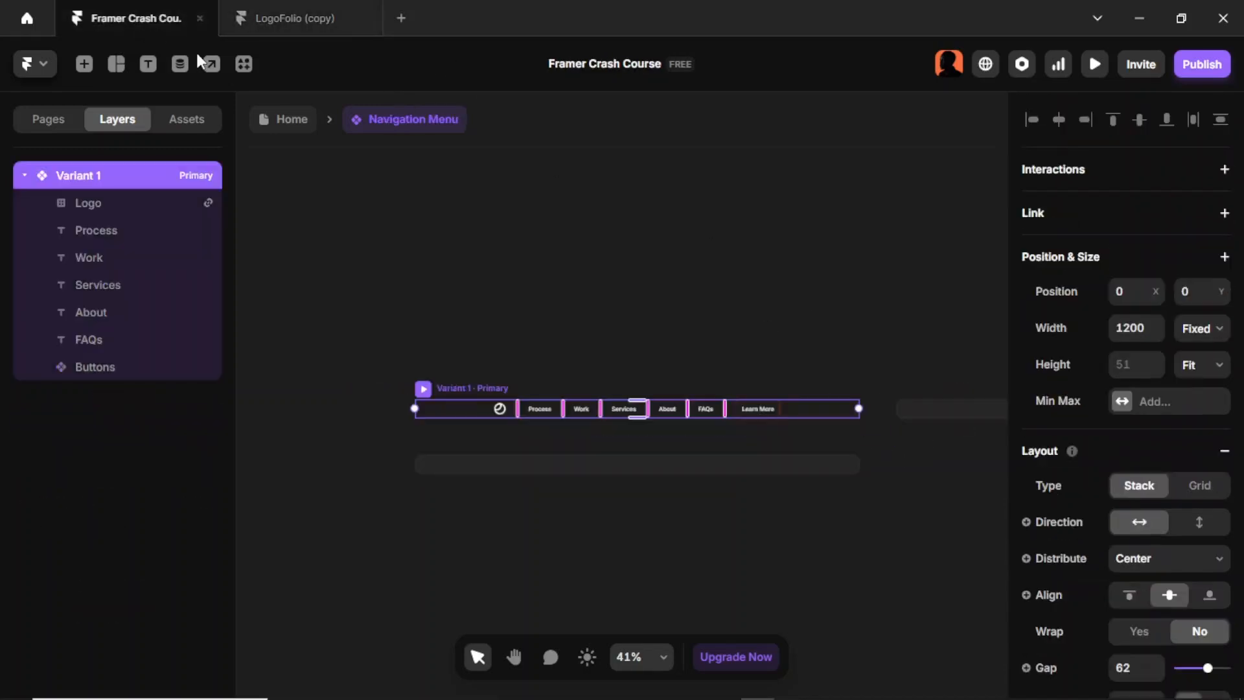
left_click(764, 409)
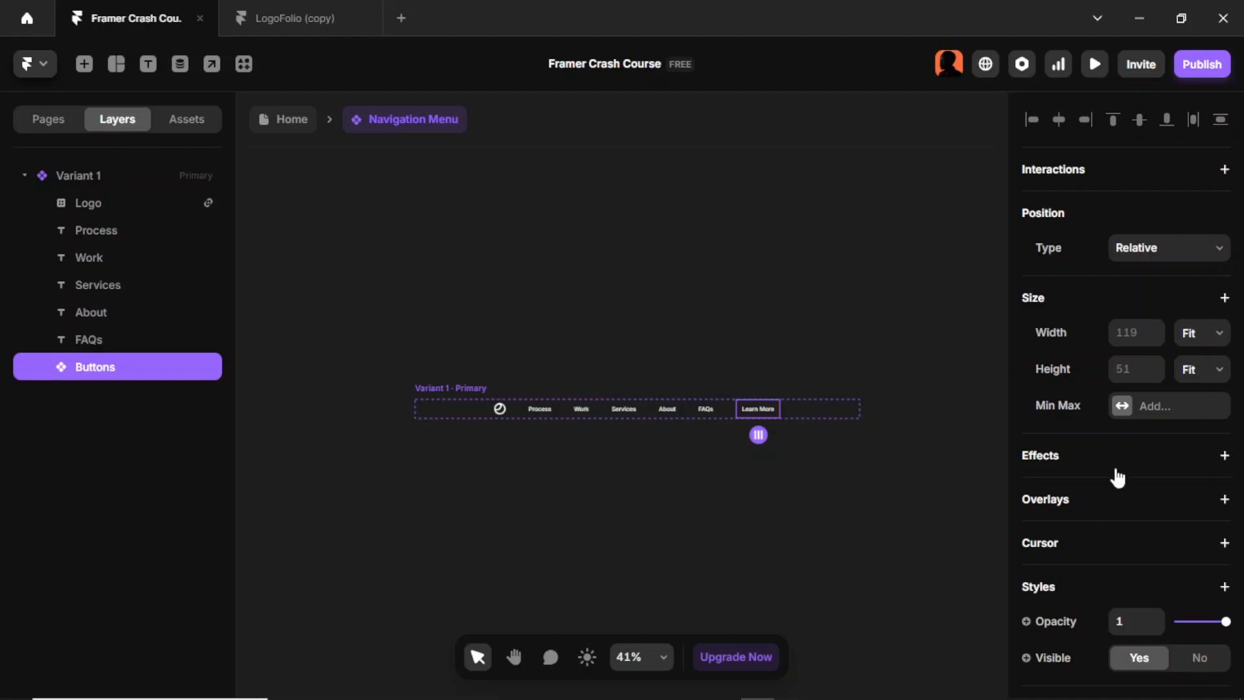
scroll(1184, 479, "down", 5)
scroll(1167, 466, "down", 1)
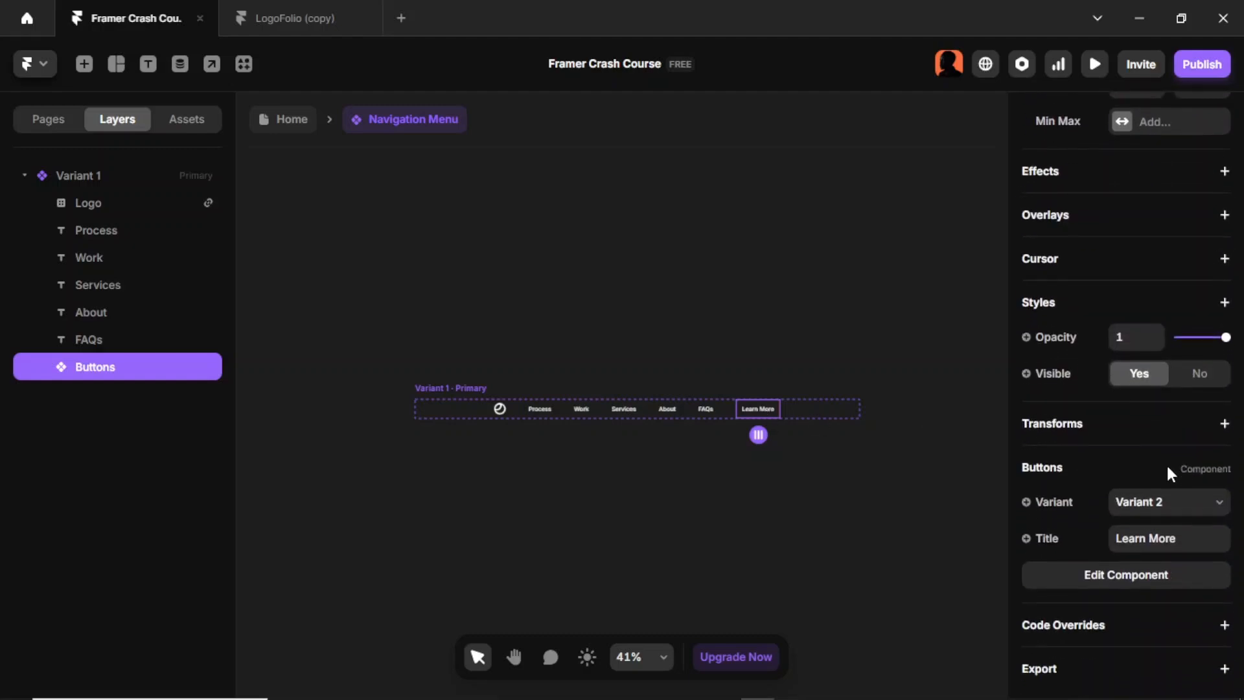
left_click(1144, 523)
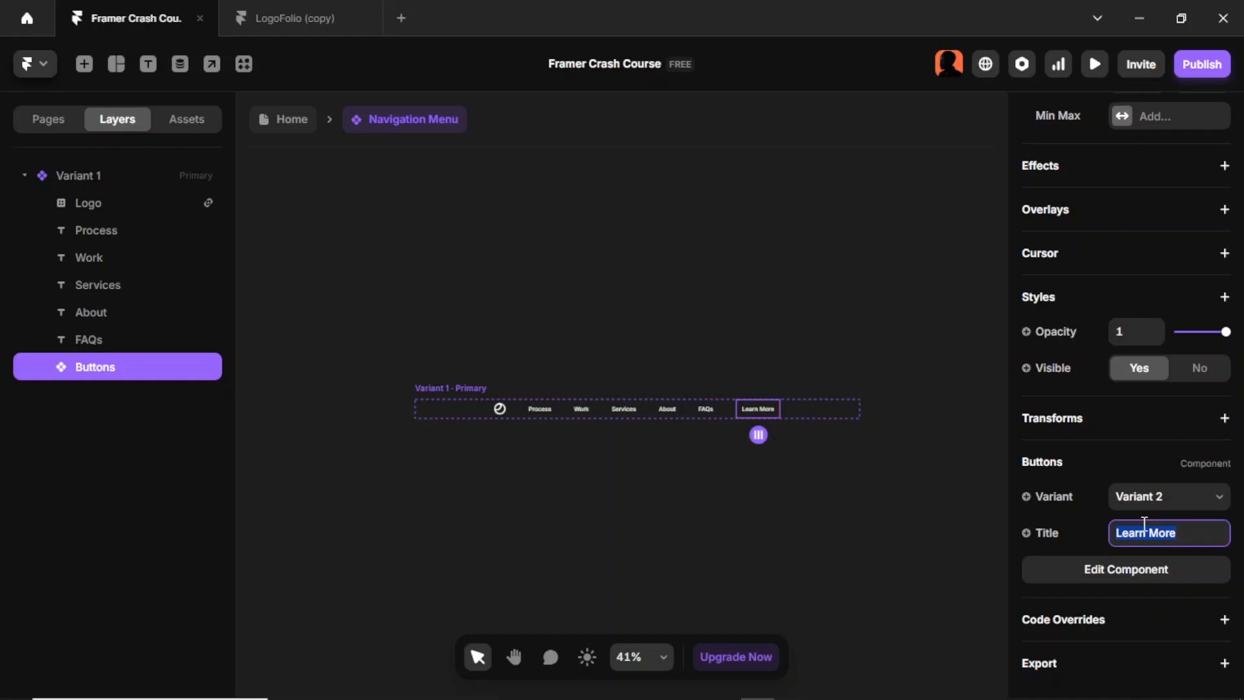
type("Boo")
type("k a cal")
key("BackSpace")
key("BackSpace")
key("BackSpace")
type("Call")
left_click(427, 449)
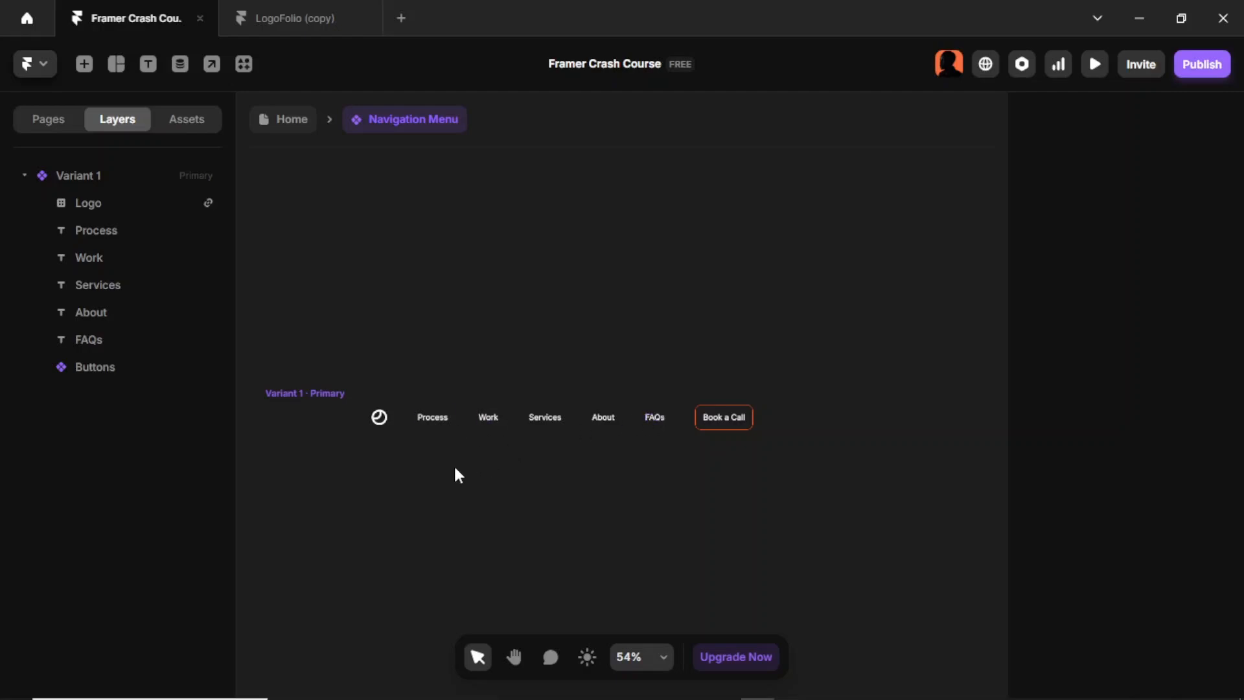
Group the Process, Work, Services, About and FAQs texts into a stack and set its width to Fit Content
left_click(111, 228)
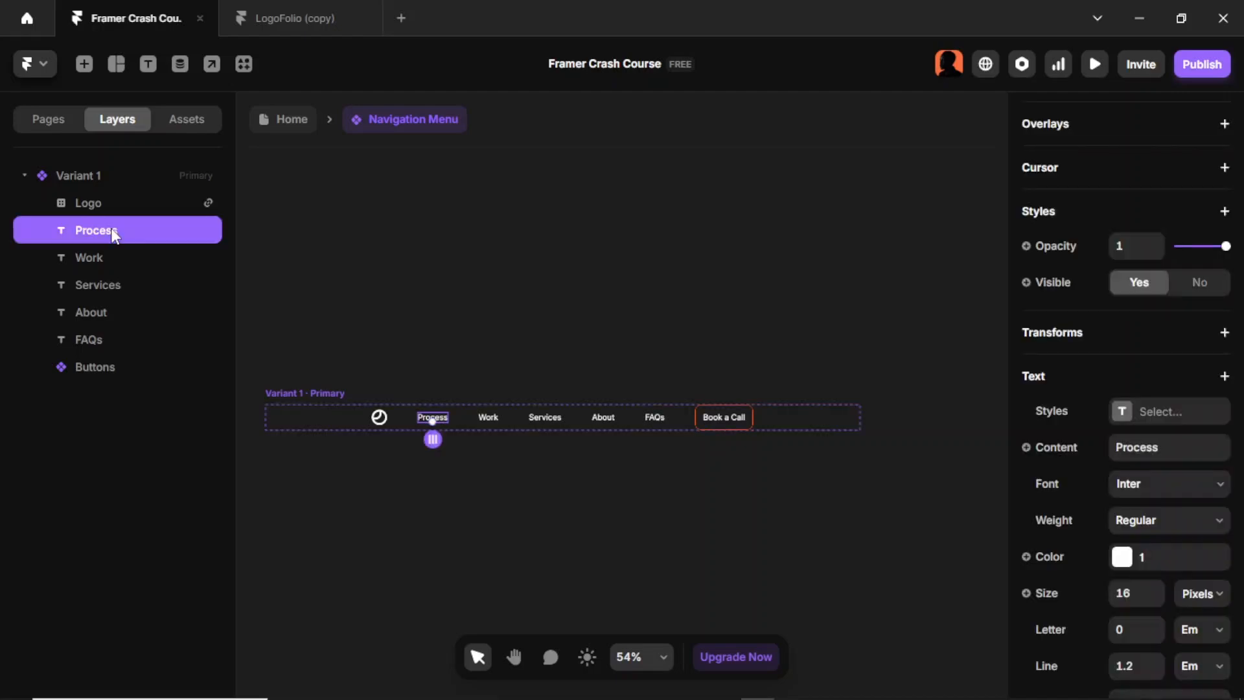
left_click(114, 262, "shift")
left_click(115, 289, "shift")
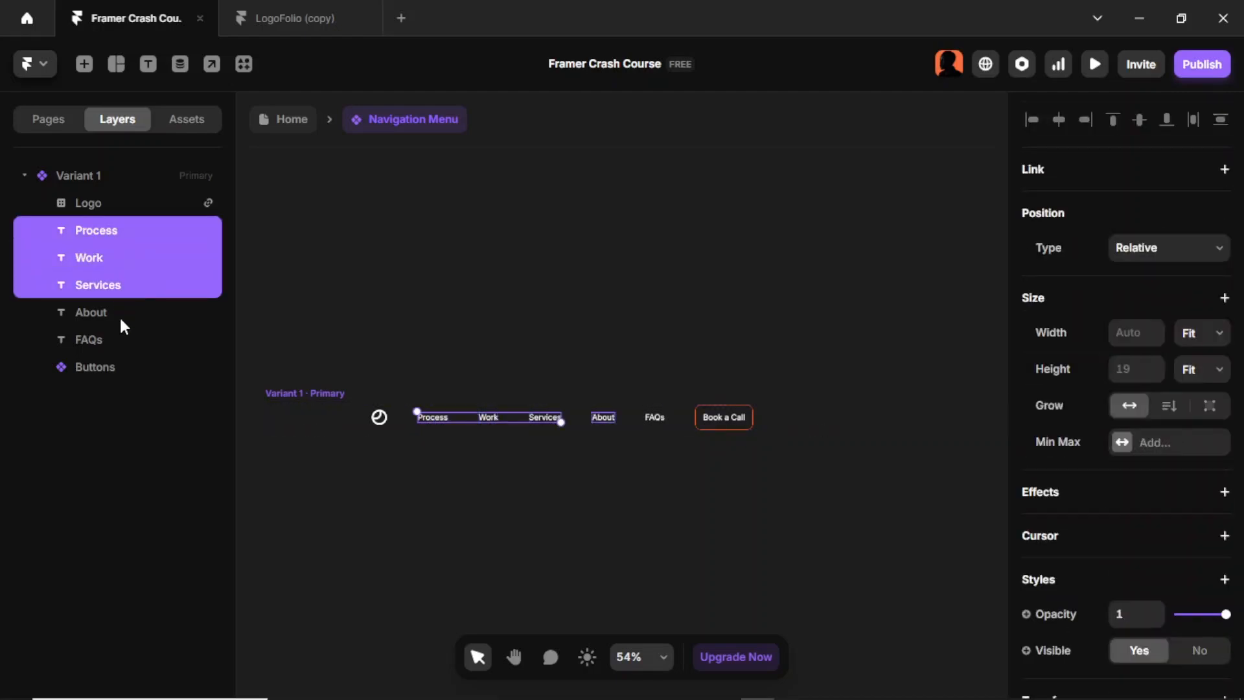
left_click(119, 315, "shift")
left_click(123, 343, "shift")
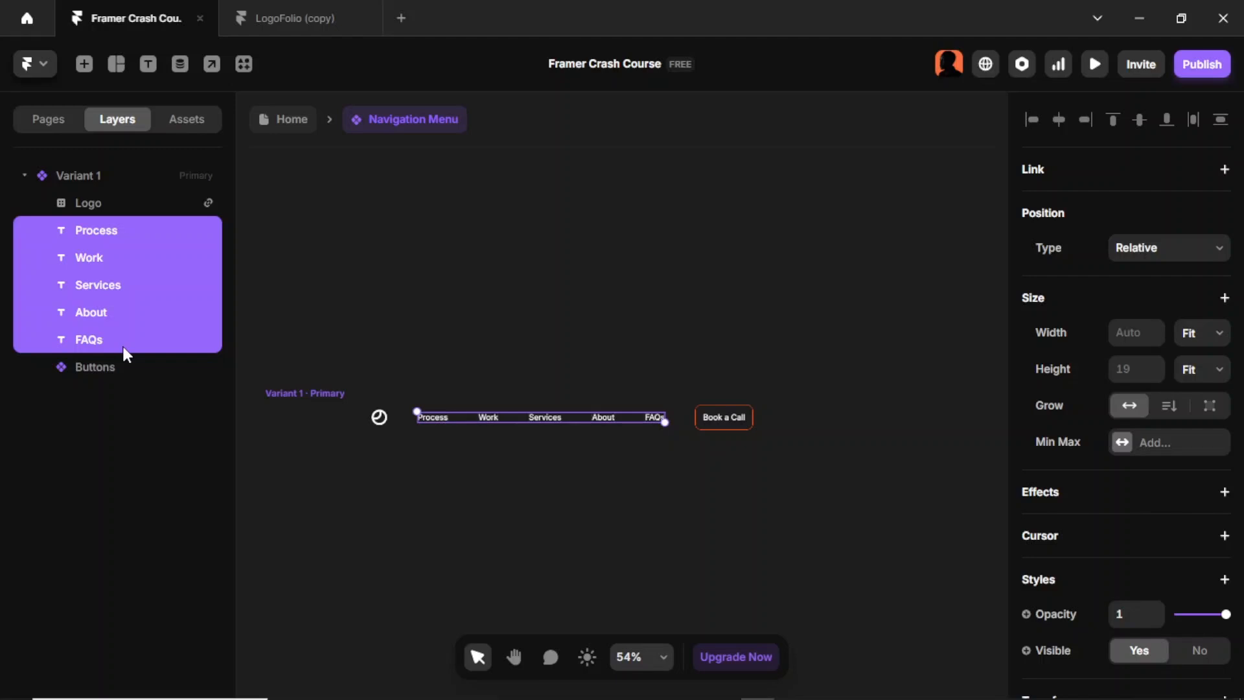
key("ctrl+Return")
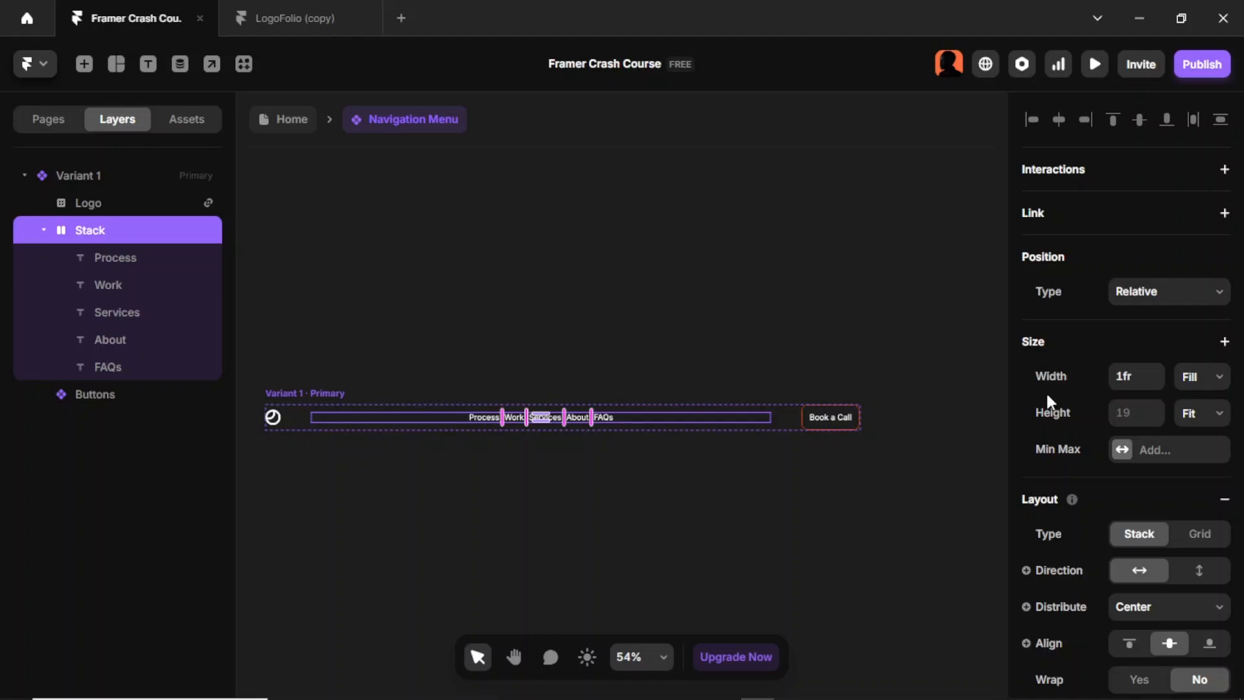
left_click(1204, 387)
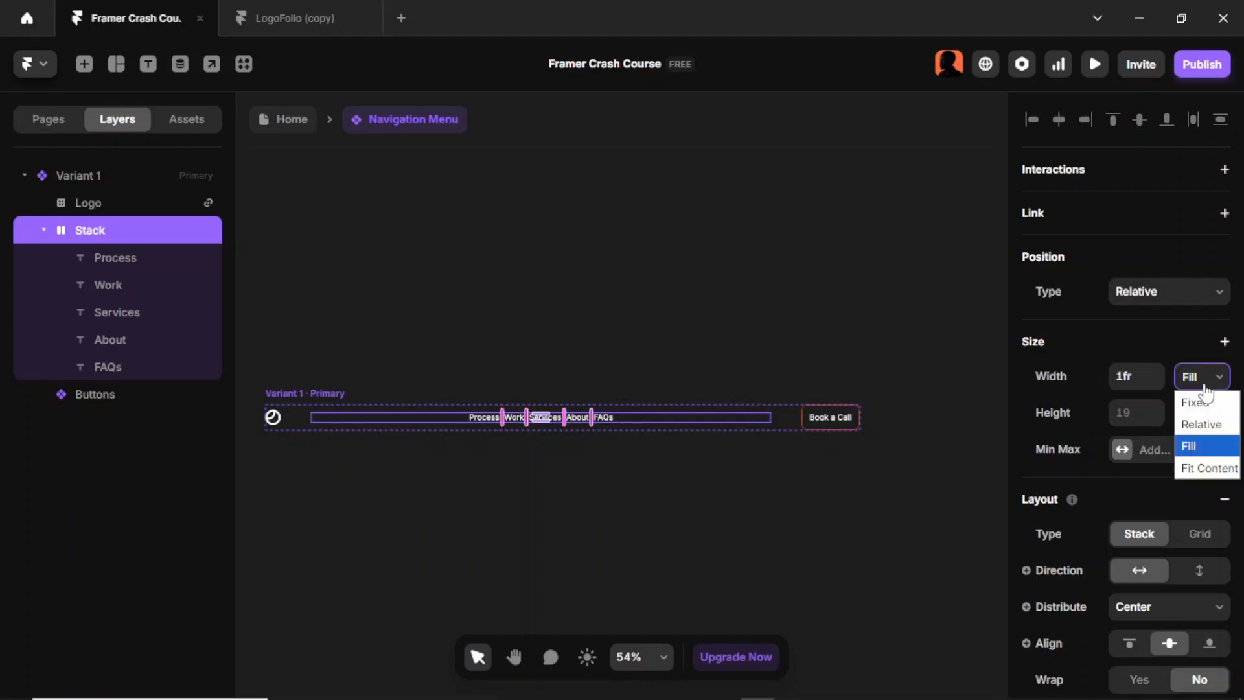
left_click(1204, 469)
Set the Navigation Menu's primary variant to distribute its contents with Space Between
left_click(450, 427)
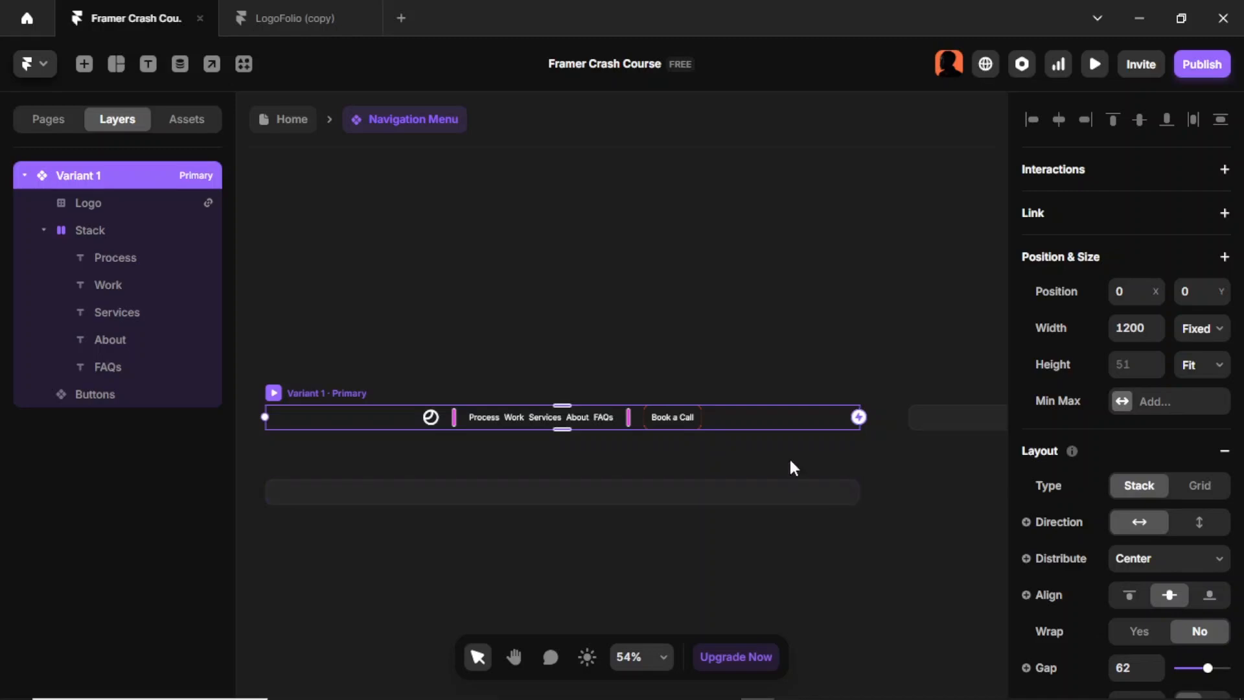
left_click(1163, 567)
left_click(1165, 486)
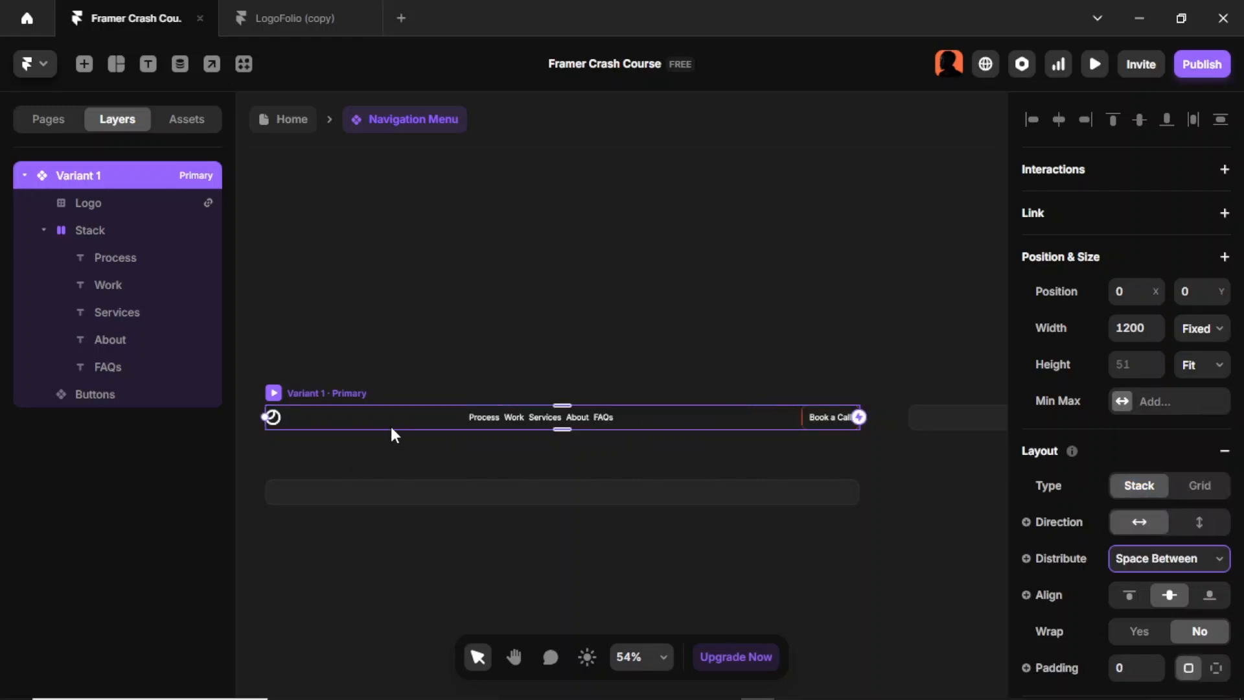
Set the gap of the stack holding the five navigation links to 29
left_click(503, 417)
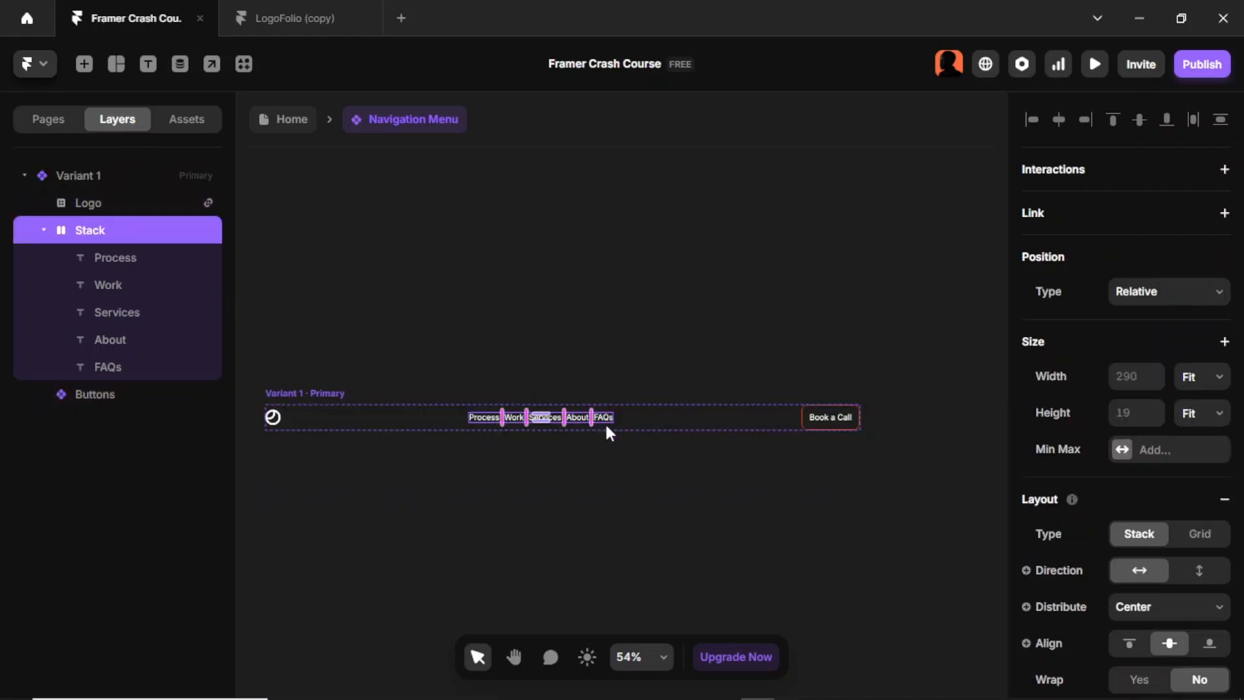
scroll(1207, 514, "down", 5)
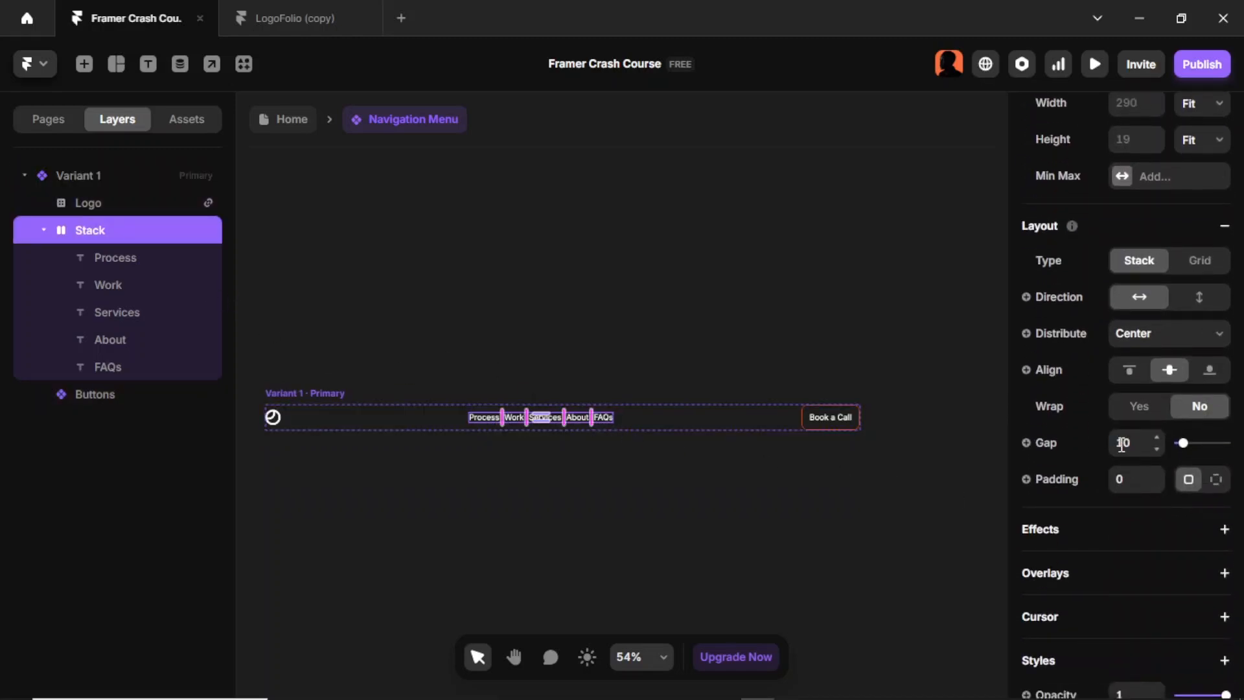
left_click(1121, 444)
type("29")
key("Return")
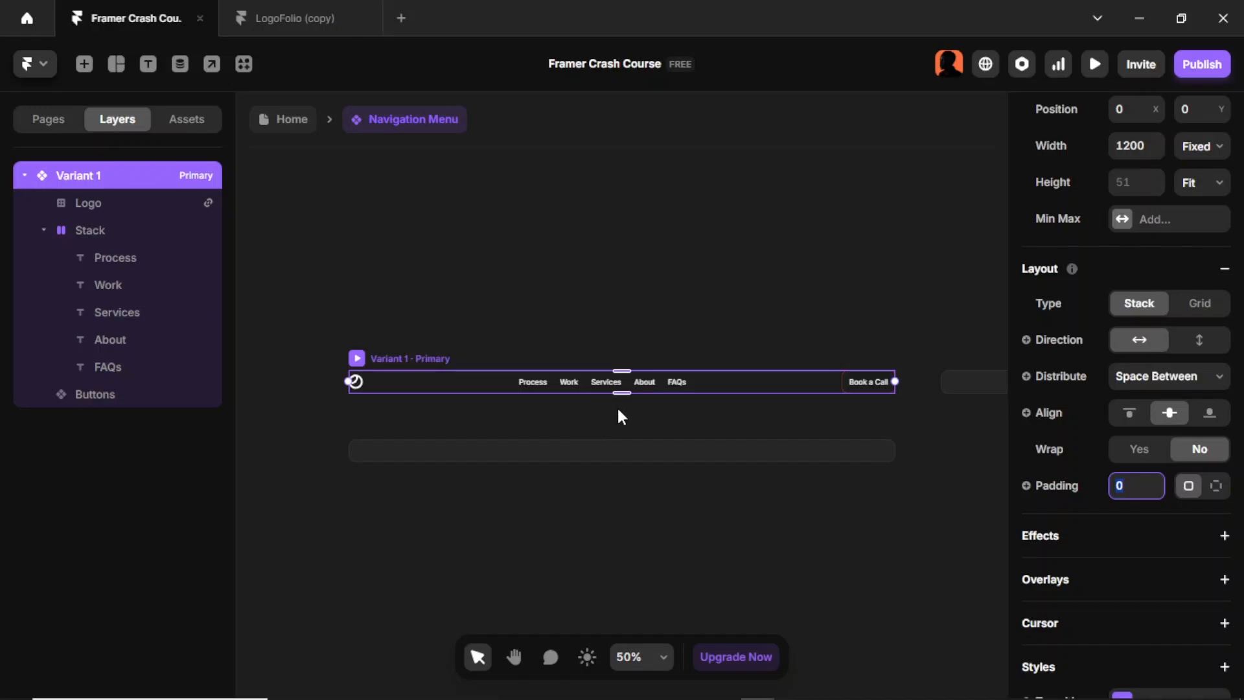
Give the primary variant individual padding of 19 top, 90 right, 19 bottom and 90 left
left_click(1215, 489)
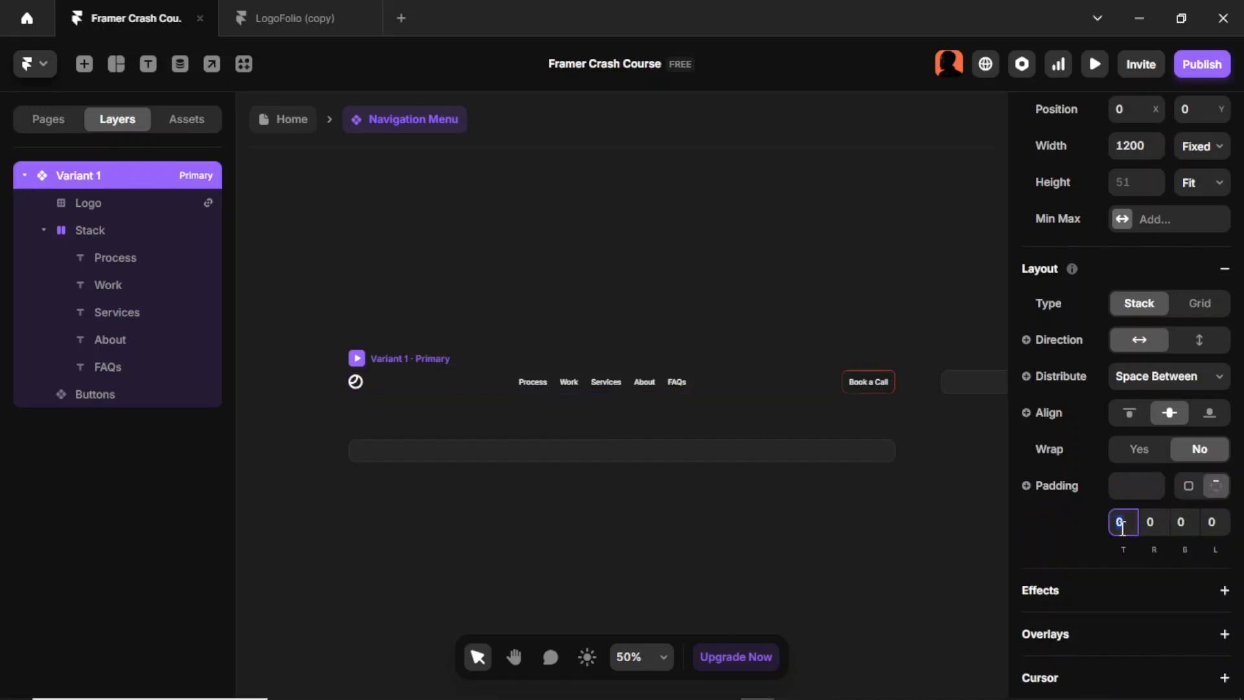
type("18")
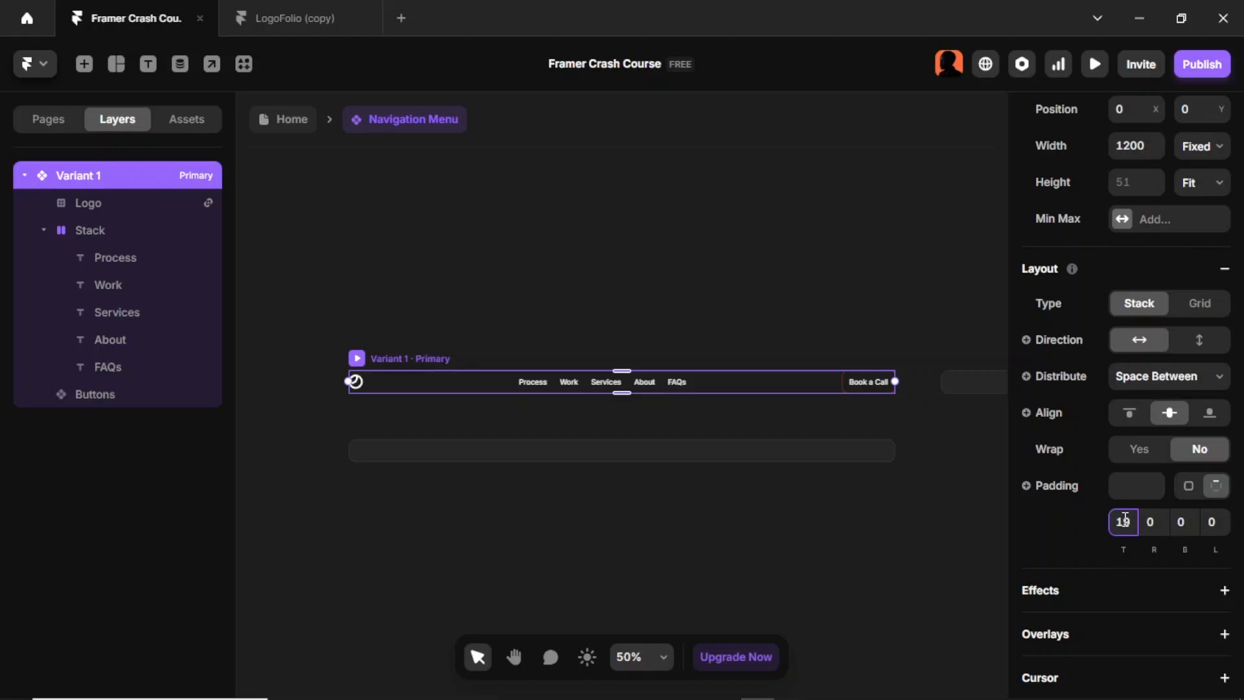
left_click(1151, 522)
type("9")
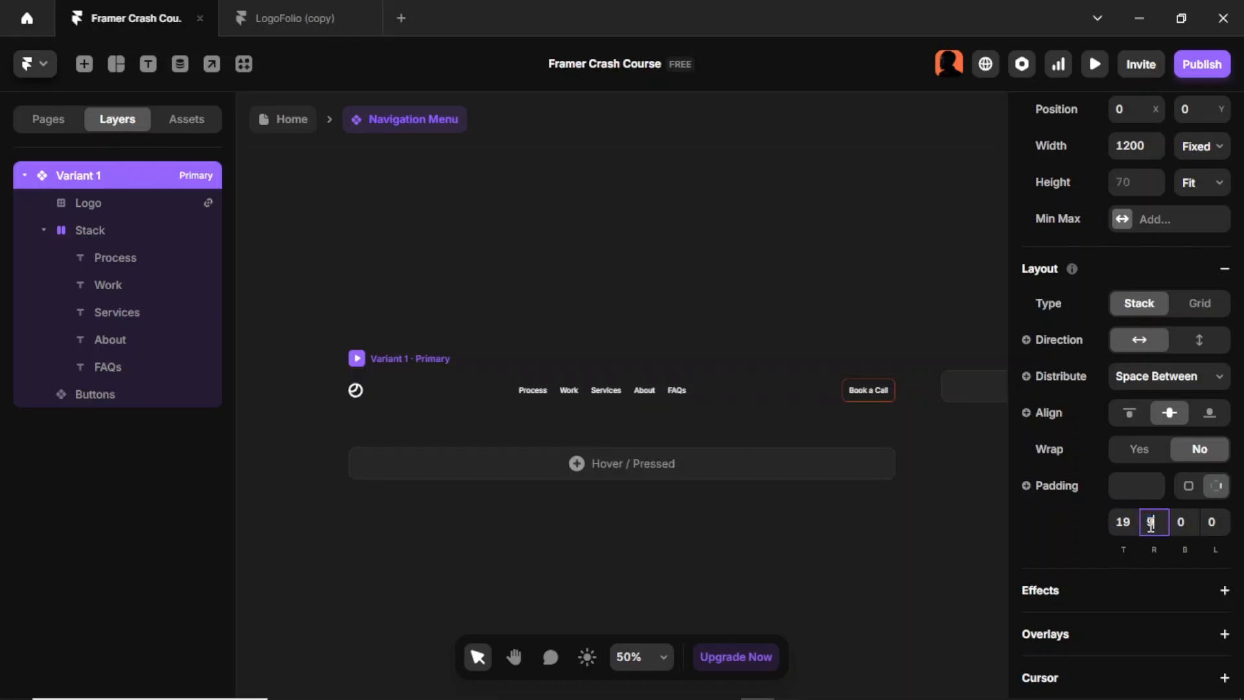
type("0")
left_click(1185, 522)
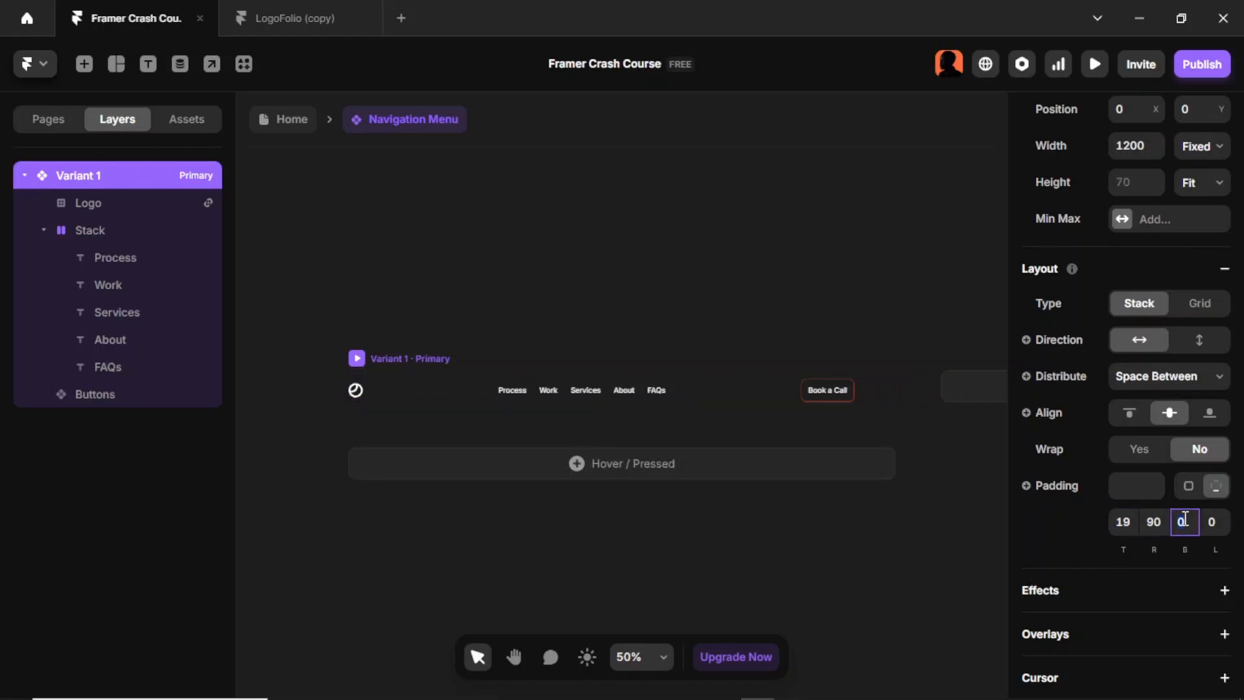
type("19")
left_click(1211, 522)
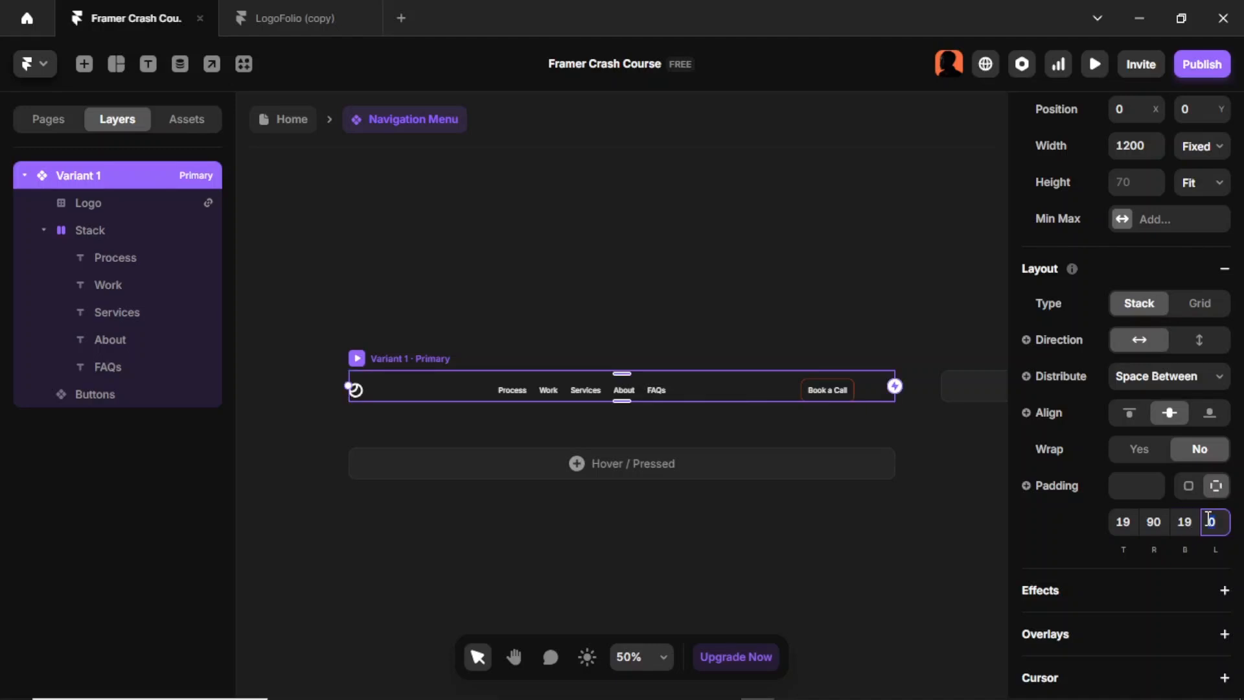
type("90")
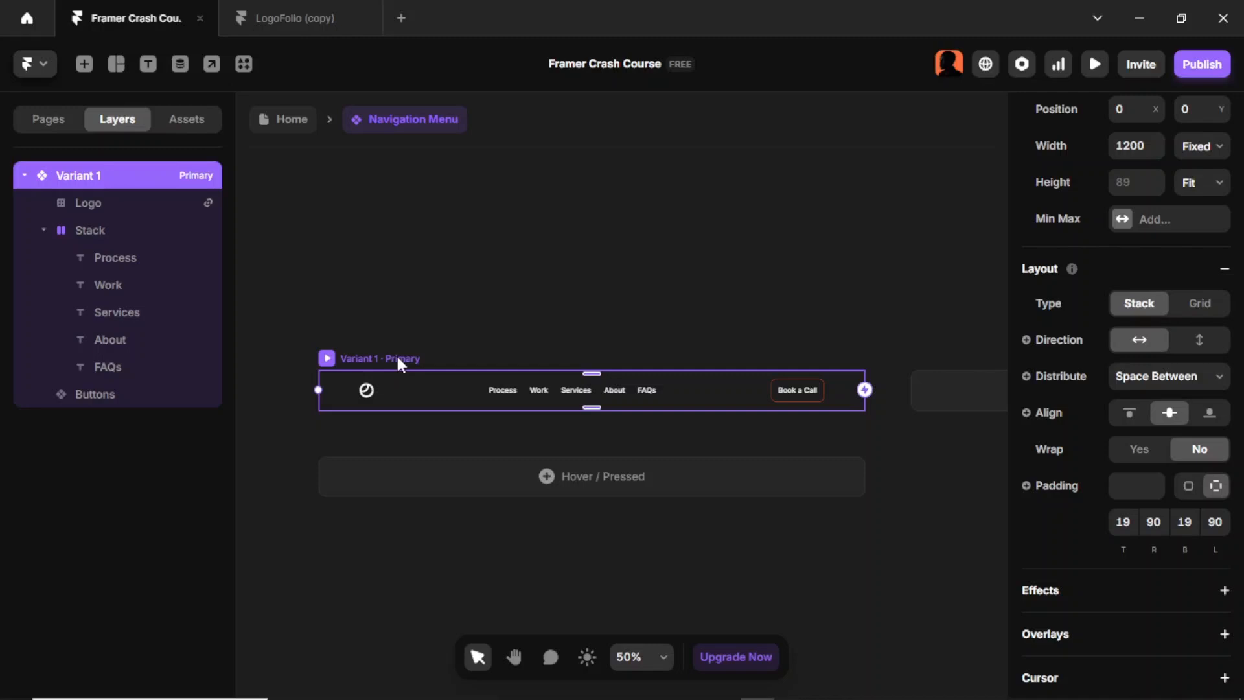
Rename the Navigation Menu's primary variant as Desktop
double_click(121, 175)
type("D")
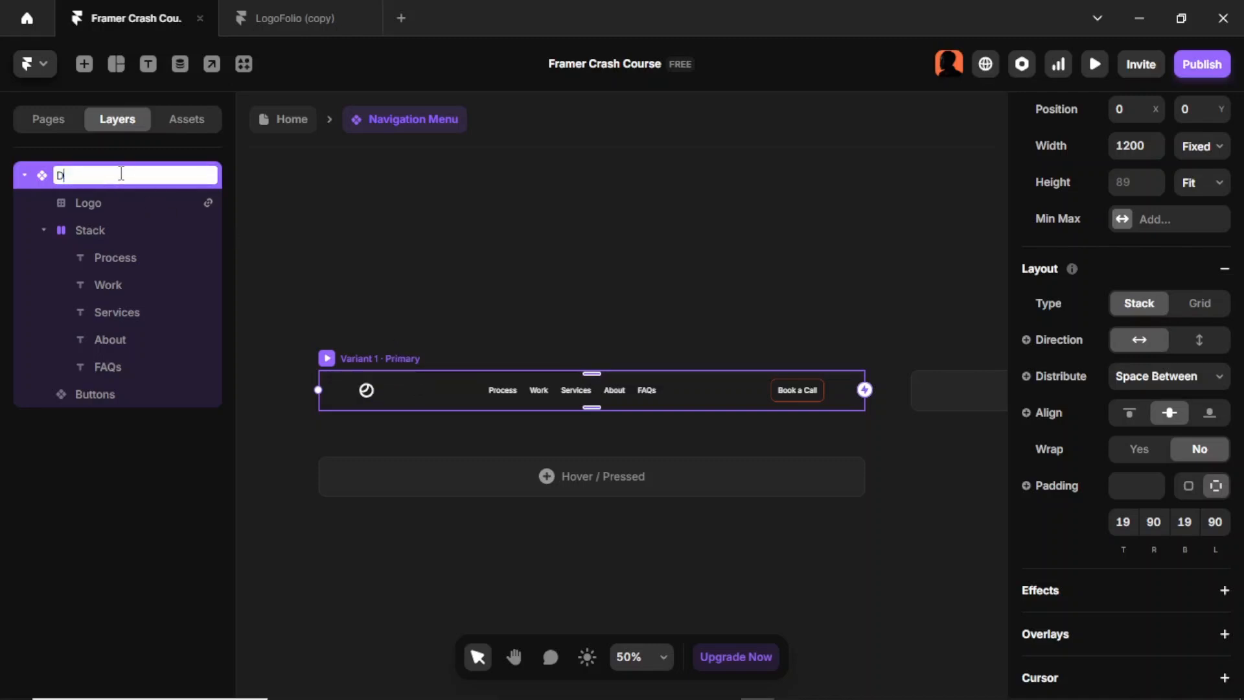
type("esktop")
key("Return")
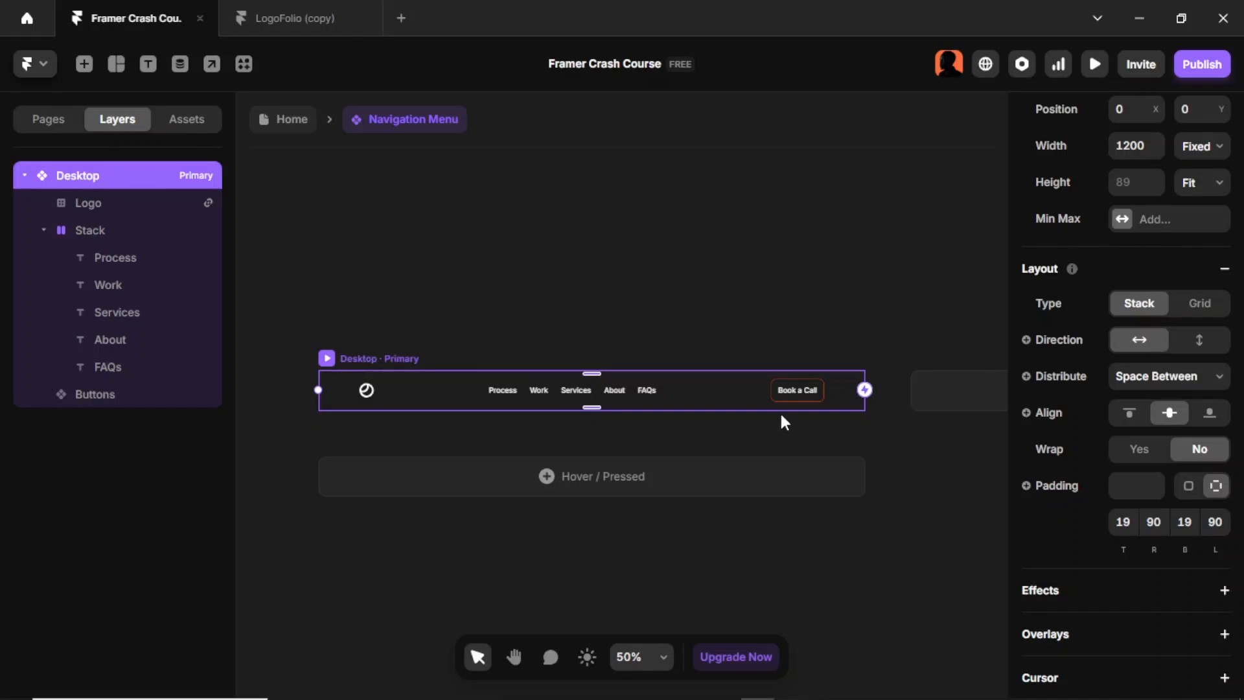
Add a variant beside the Desktop one and name it Tablet
scroll(785, 422, "right", 8)
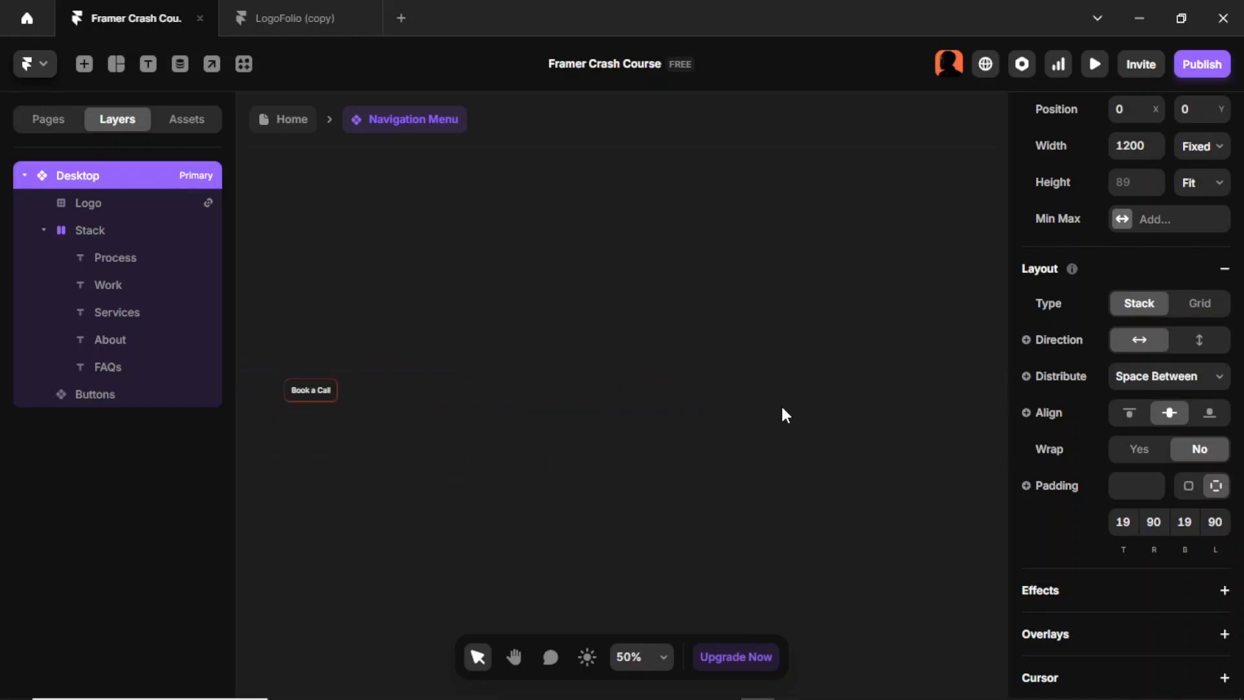
left_click(618, 390)
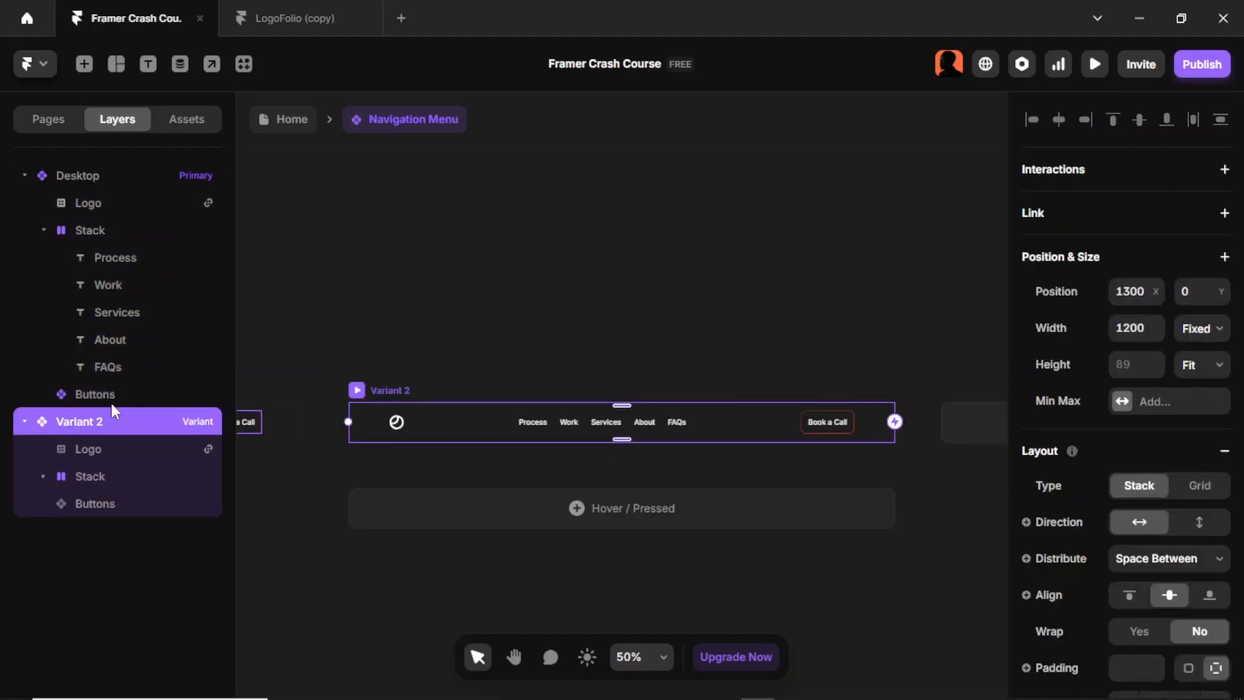
double_click(86, 425)
type("T")
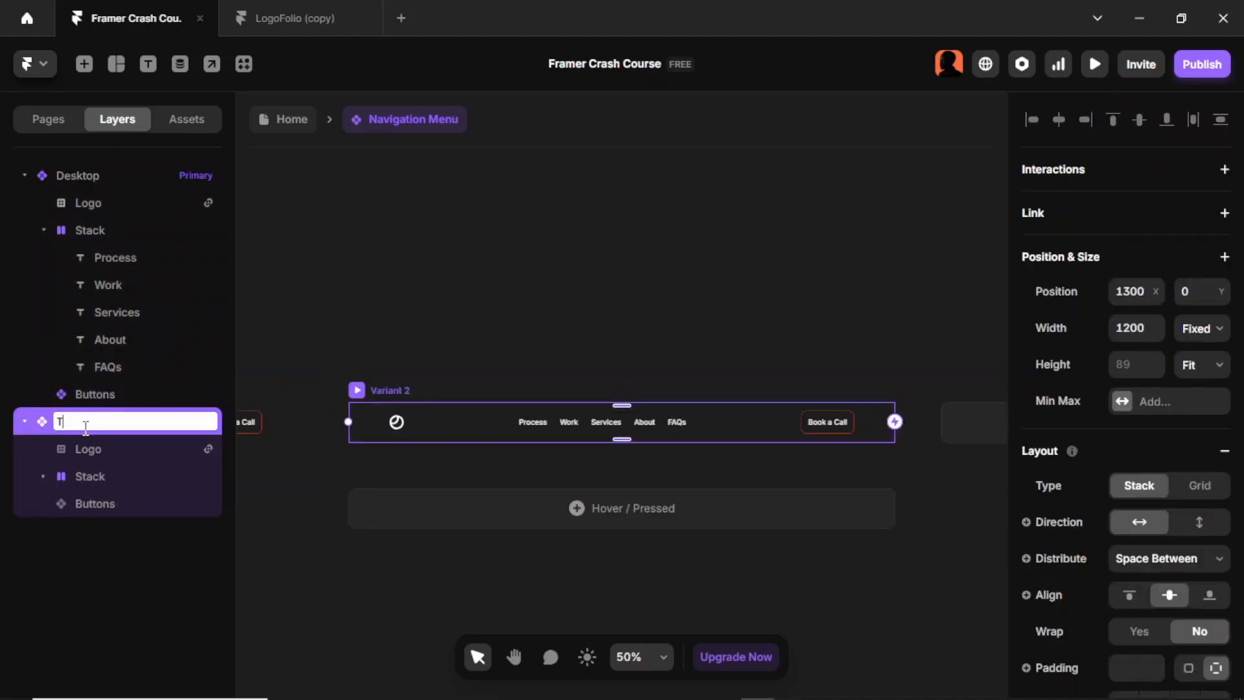
type("ablet")
key("Return")
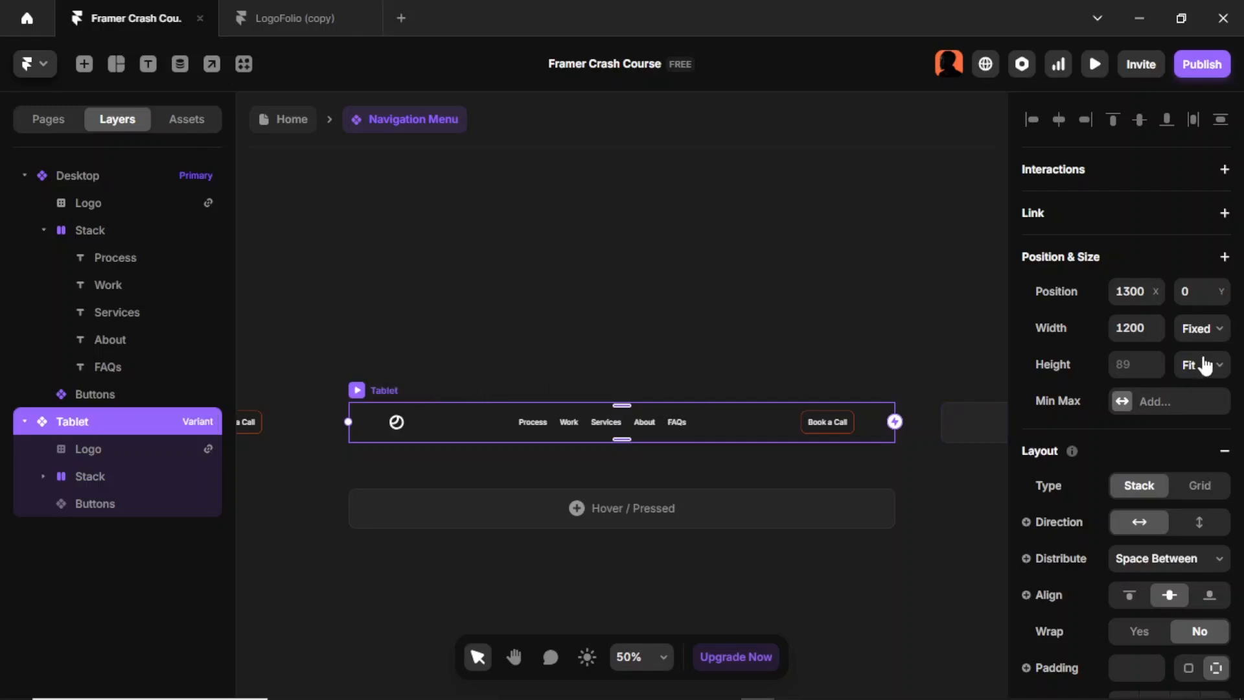
Set the Tablet variant's fixed width to 810
left_click(1133, 332)
type("810")
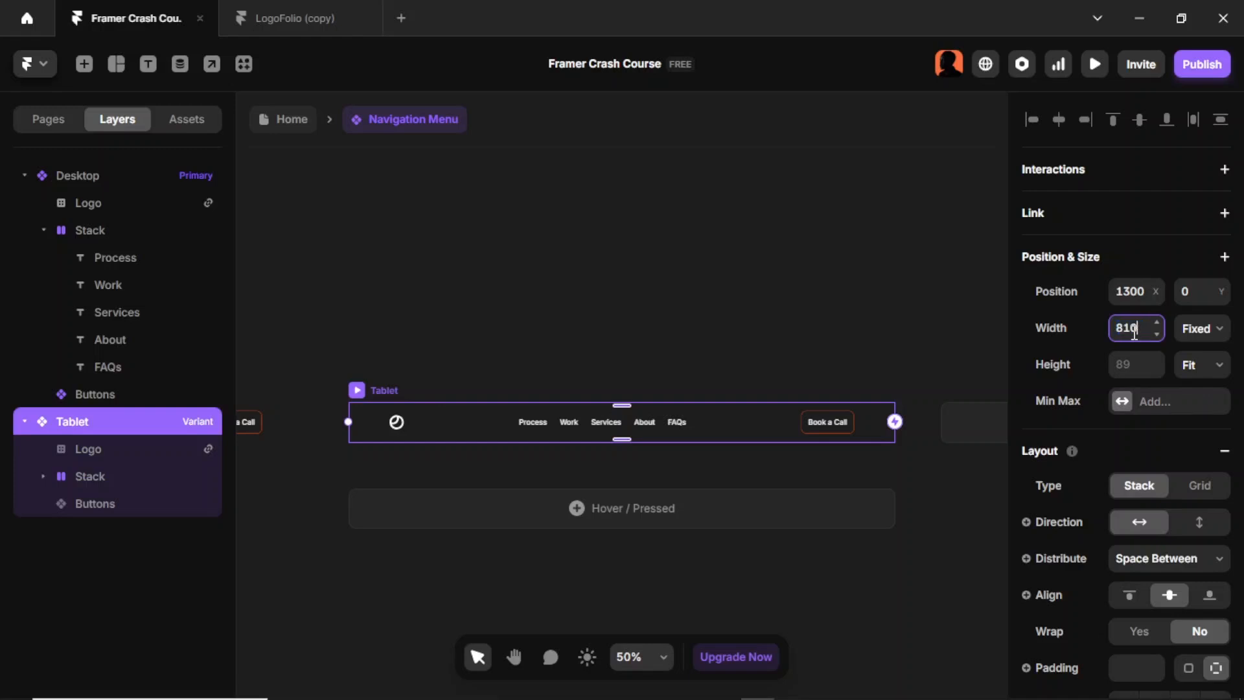
key("Return")
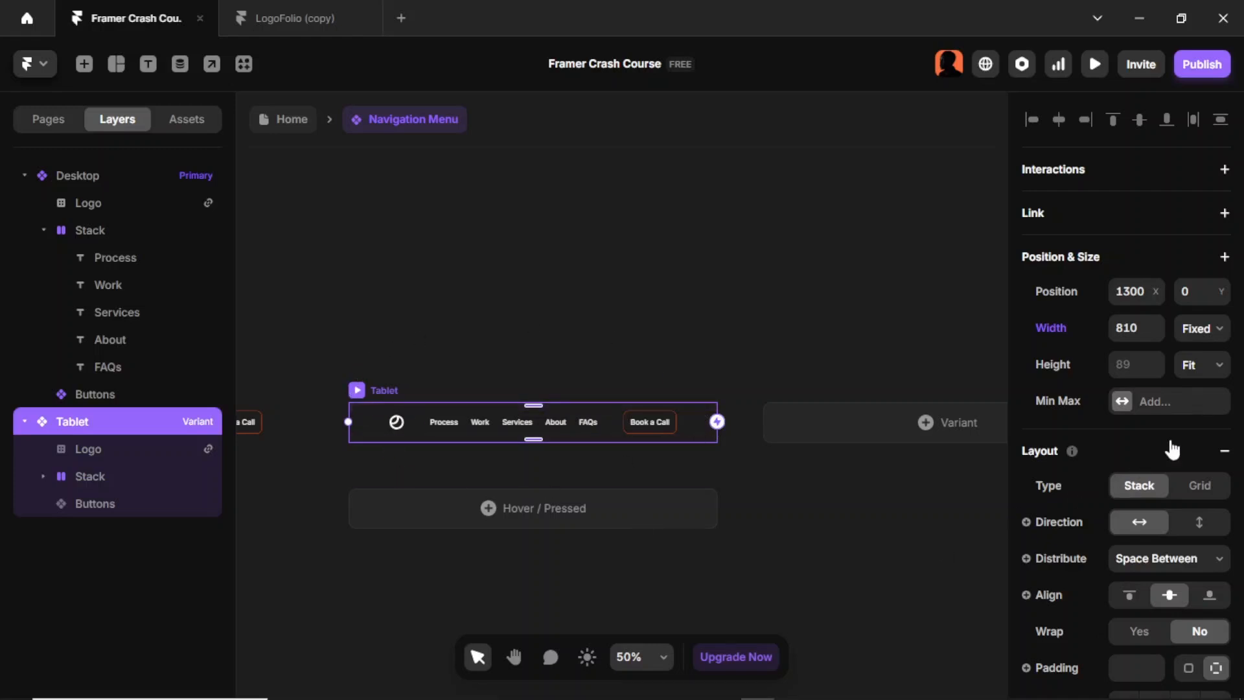
Set the Tablet variant's right and left padding to 40 each
scroll(1160, 440, "down", 4)
left_click(1148, 432)
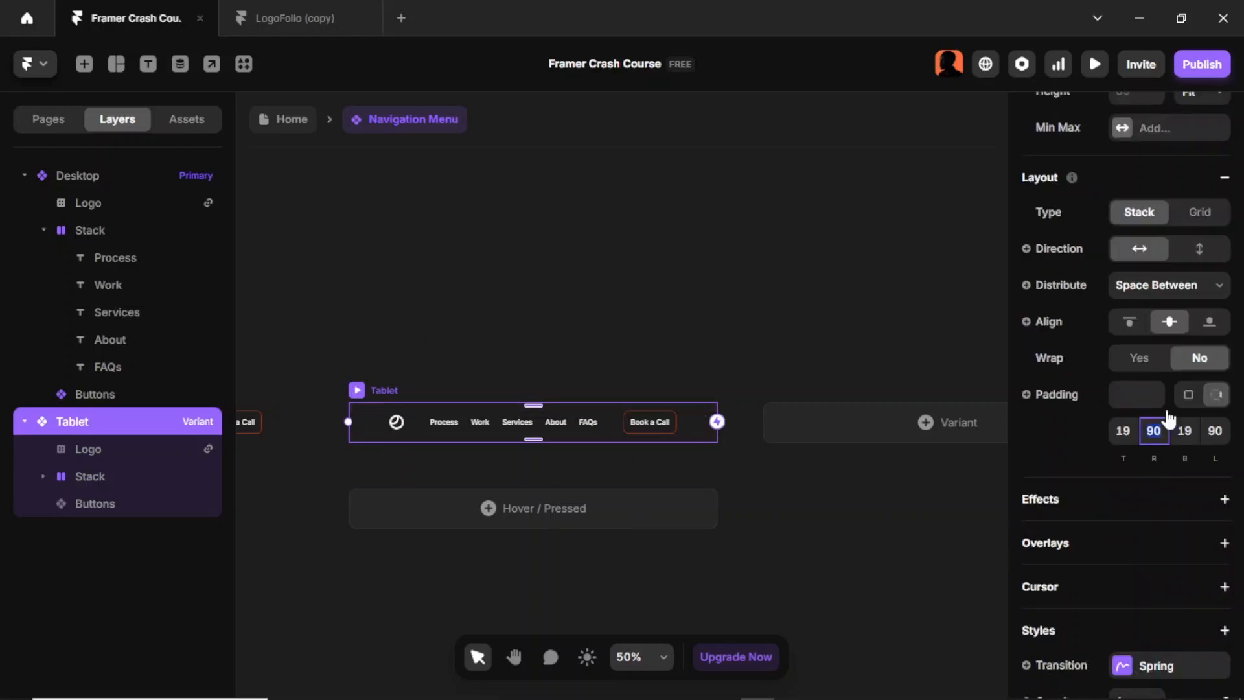
type("40")
left_click(1222, 431)
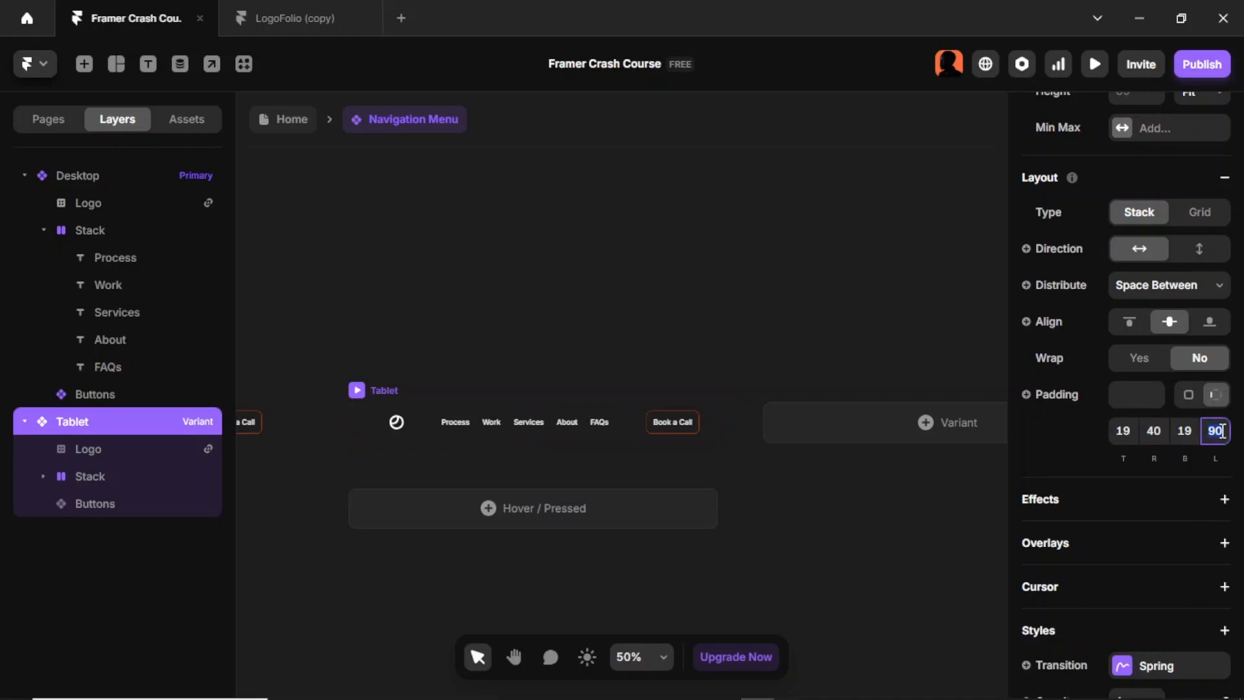
type("4")
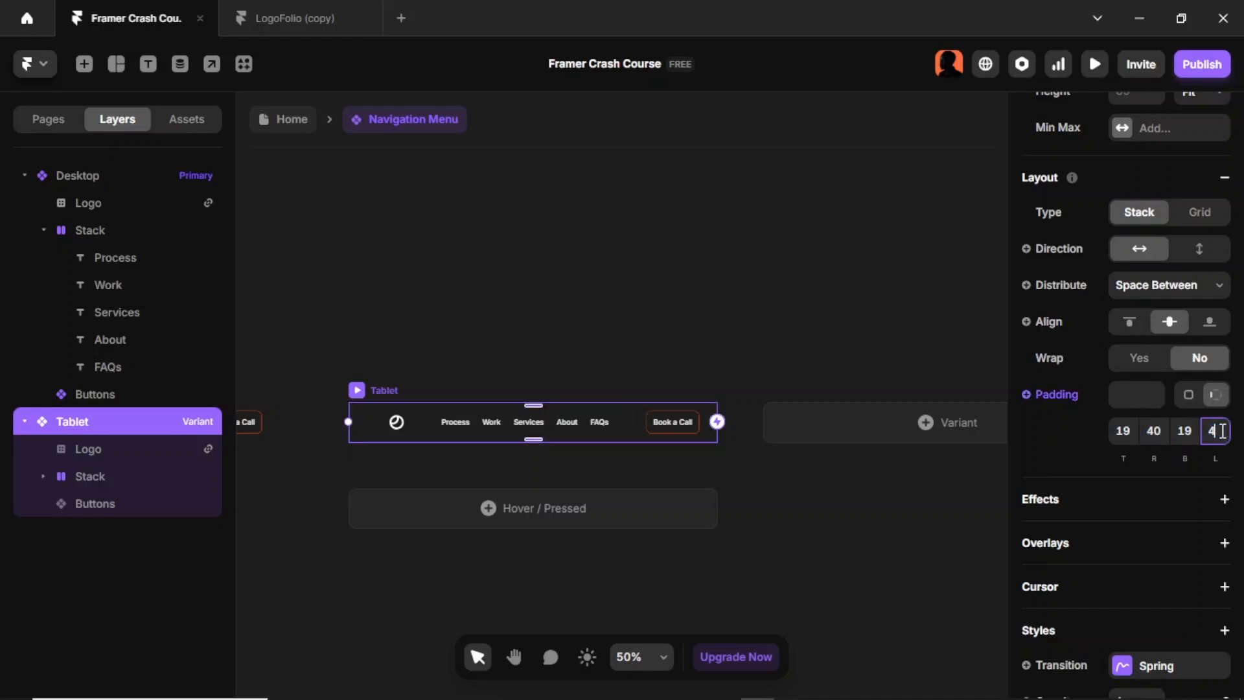
type("0")
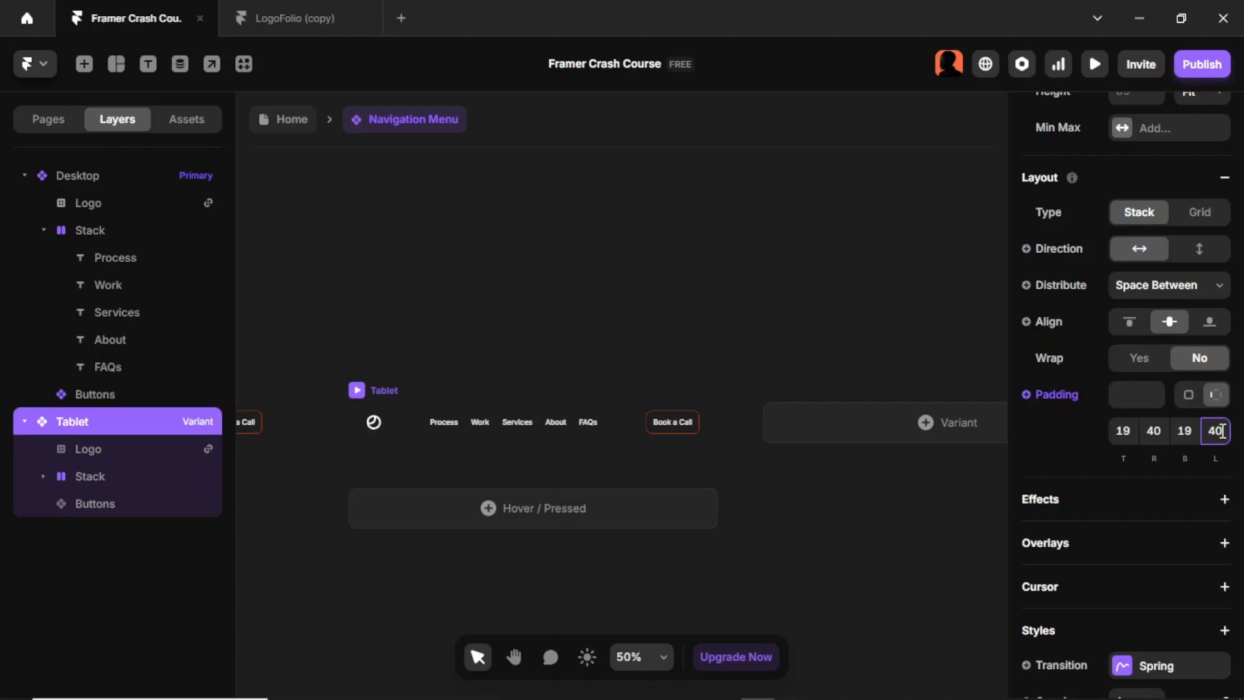
key("Return")
Add another variant based on Desktop after the Tablet one and name it Phone
scroll(744, 474, "up", 1)
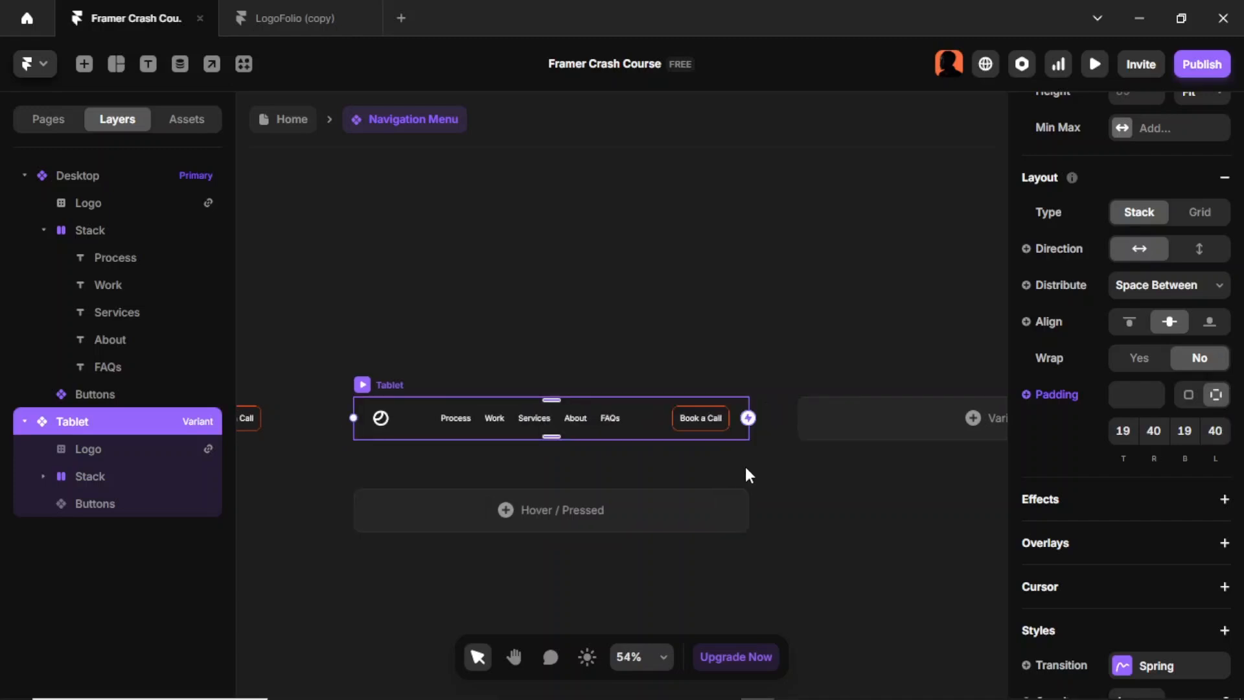
left_click(333, 391)
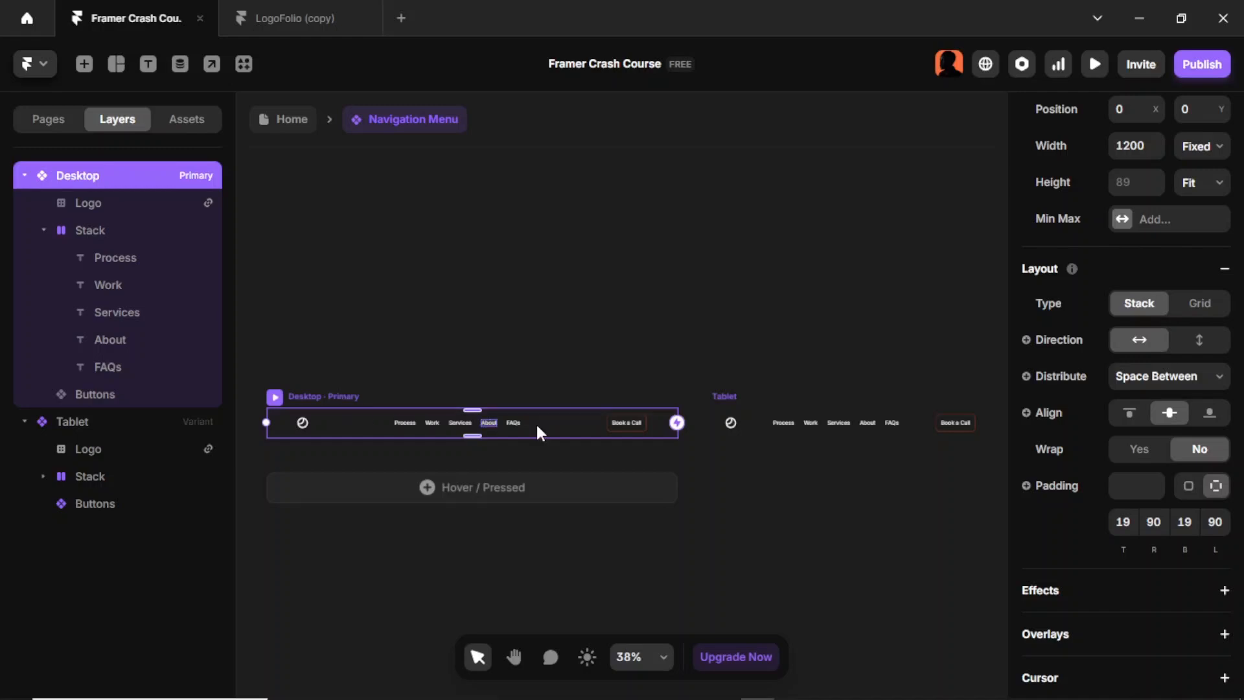
scroll(624, 426, "right", 5)
scroll(624, 426, "right", 3)
mouse_move(494, 411)
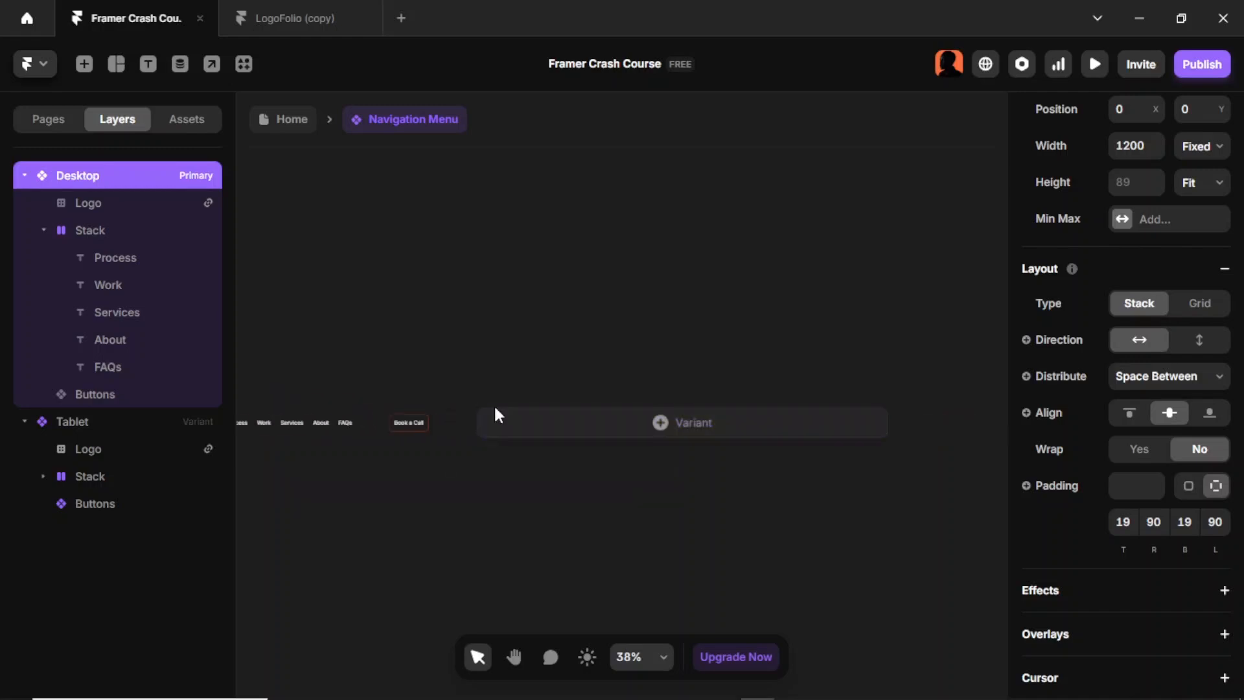
left_click(666, 422)
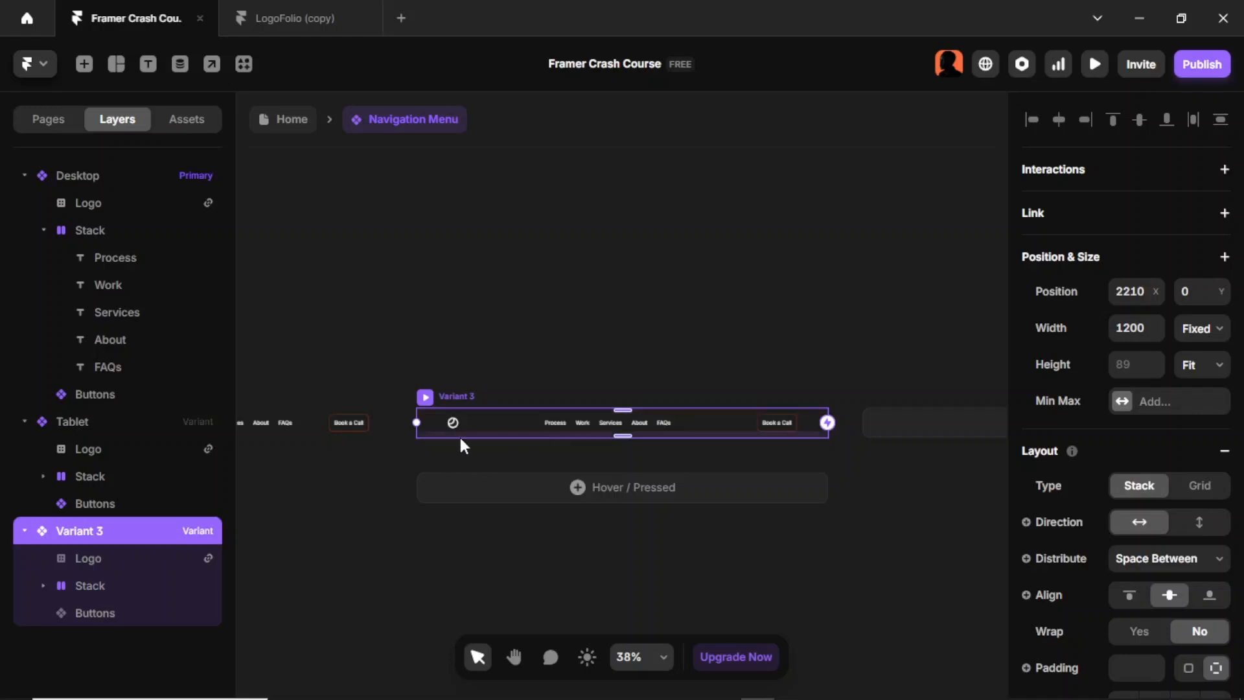
double_click(101, 530)
type("Ph")
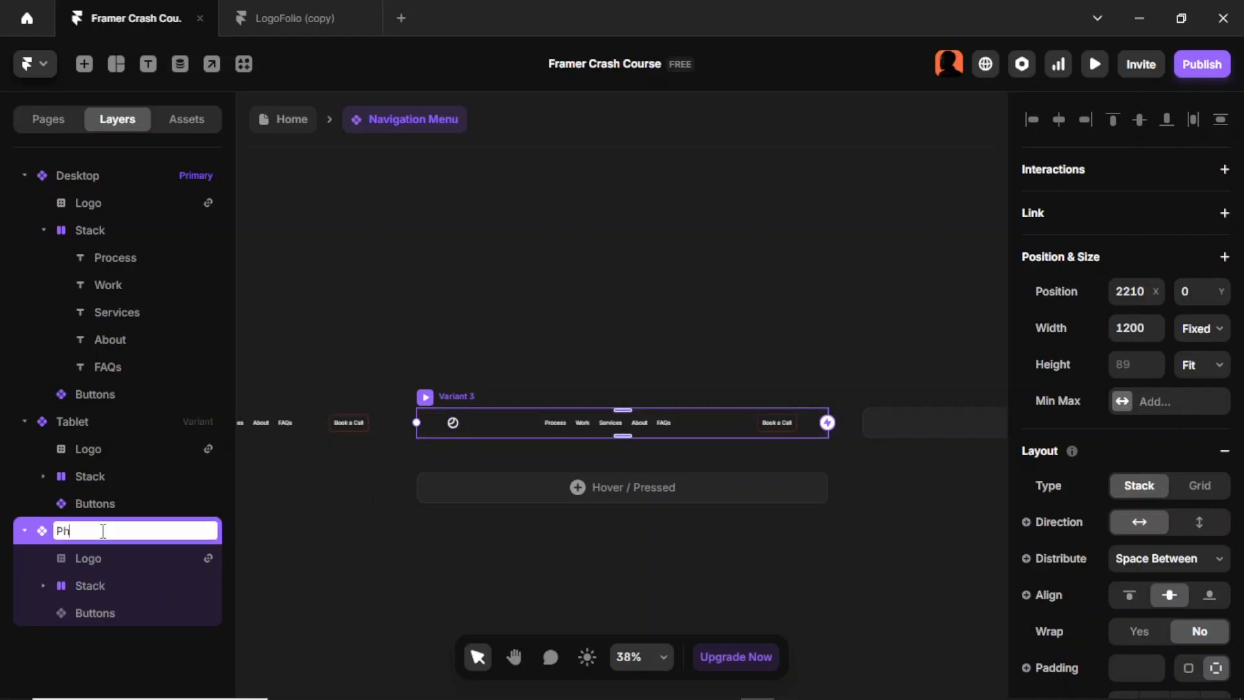
type("one")
key("Return")
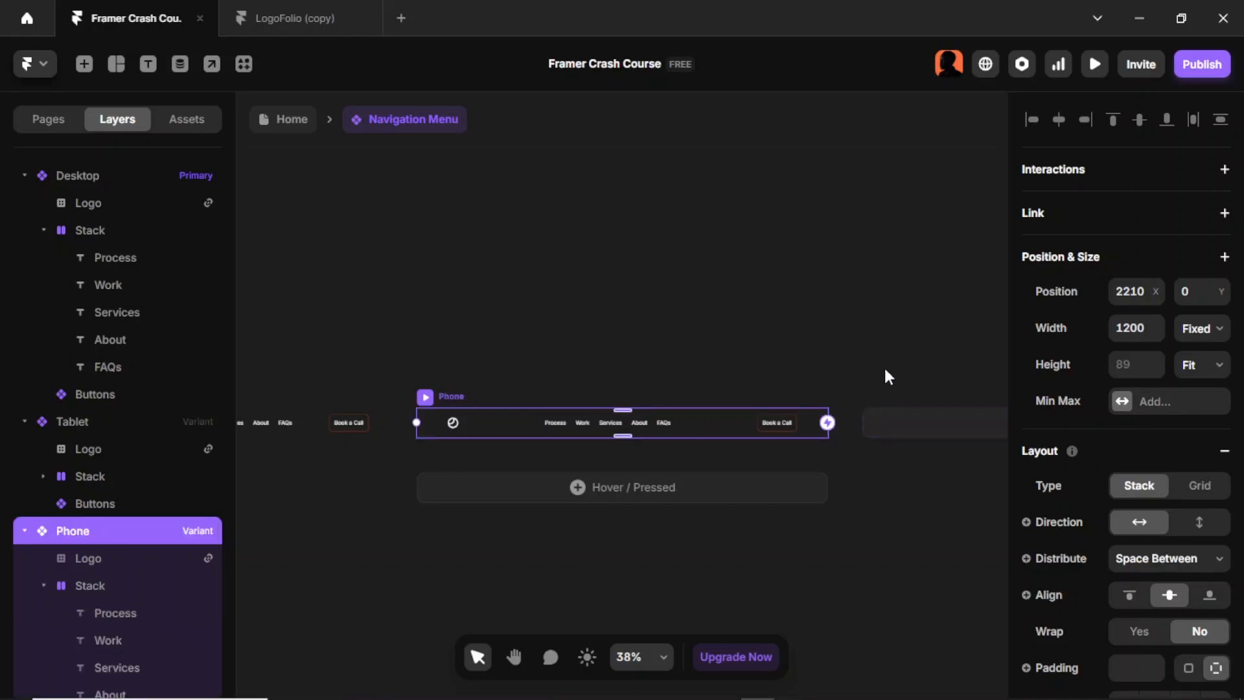
Set the Phone variant's fixed width to 390
left_click(1135, 329)
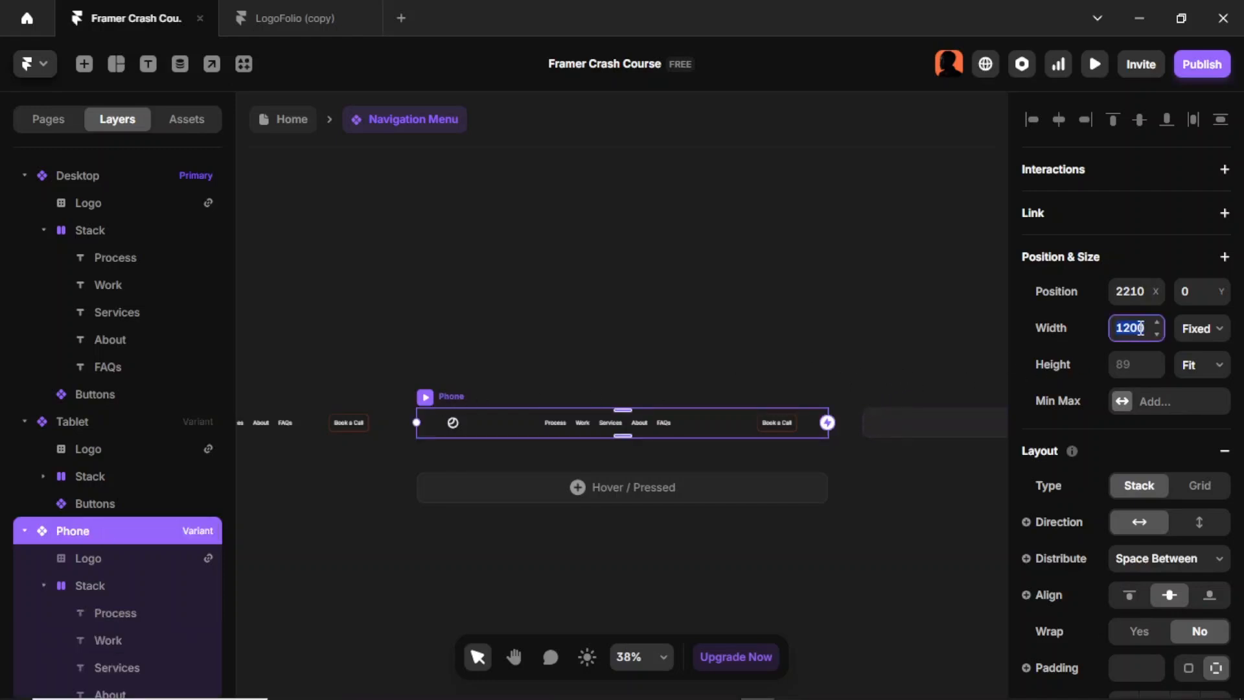
type("390")
key("Return")
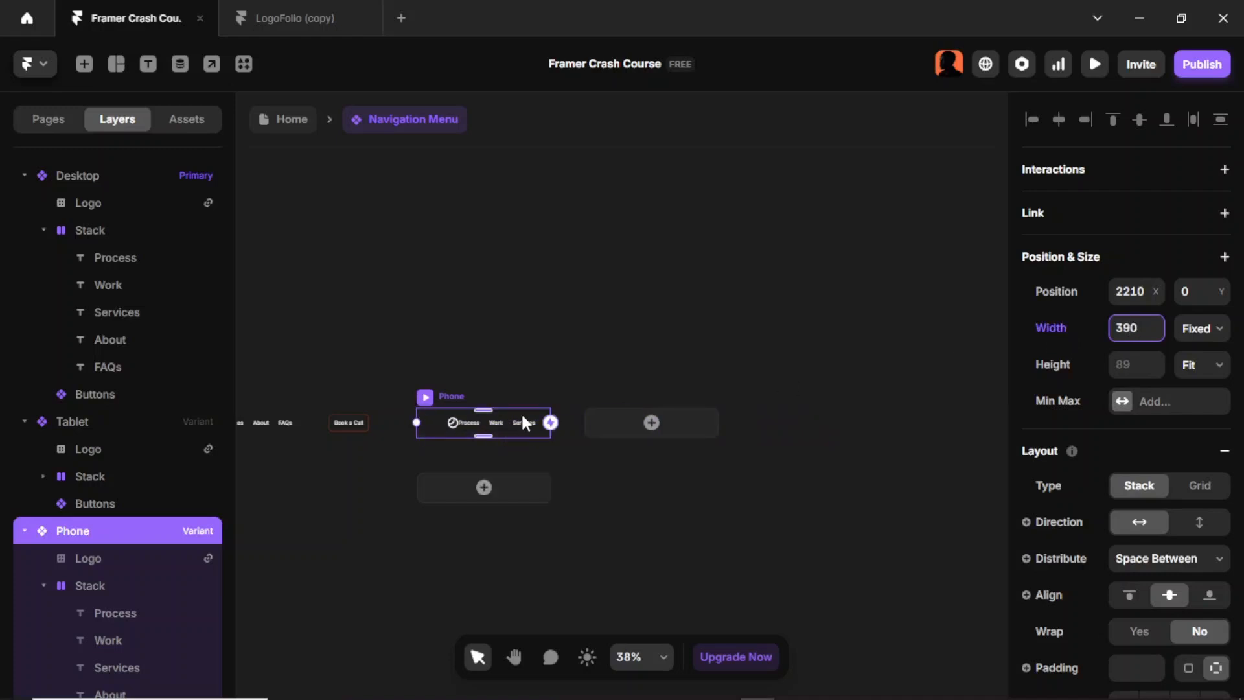
Check the Mobile header in the LogoFolio (copy) project, and remove the Stack of navigation links from the Phone variant in Framer Crash Course
left_click(288, 18)
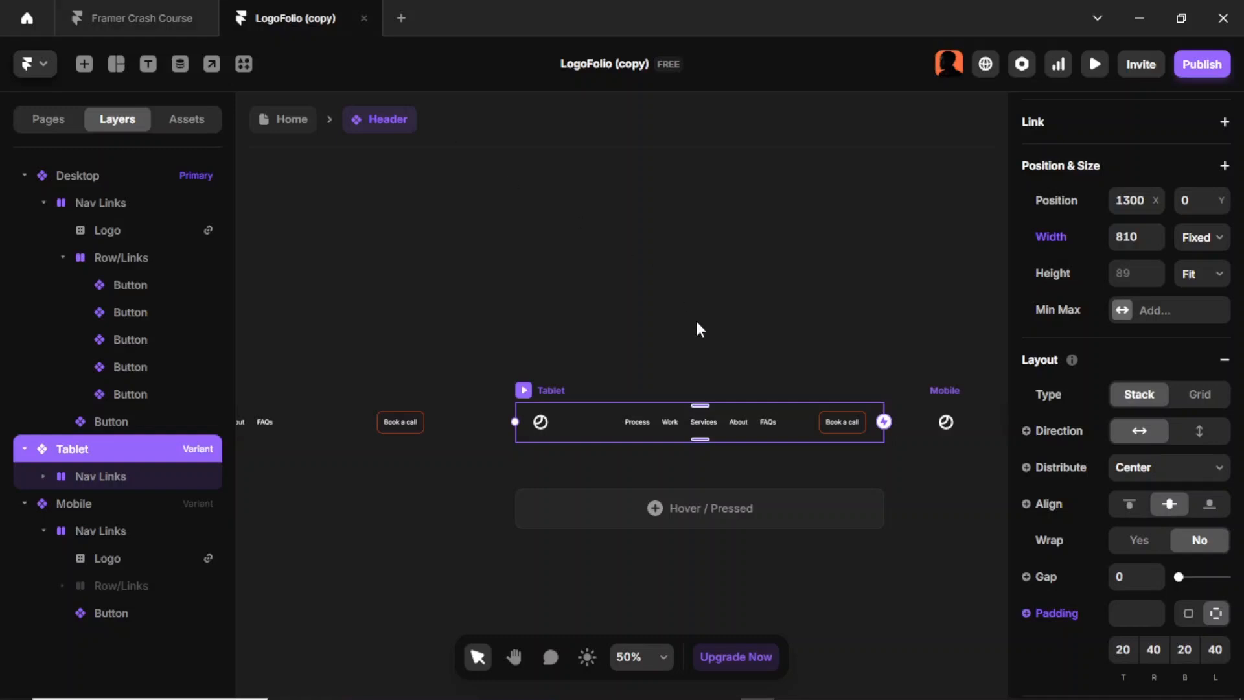
scroll(696, 321, "right", 6)
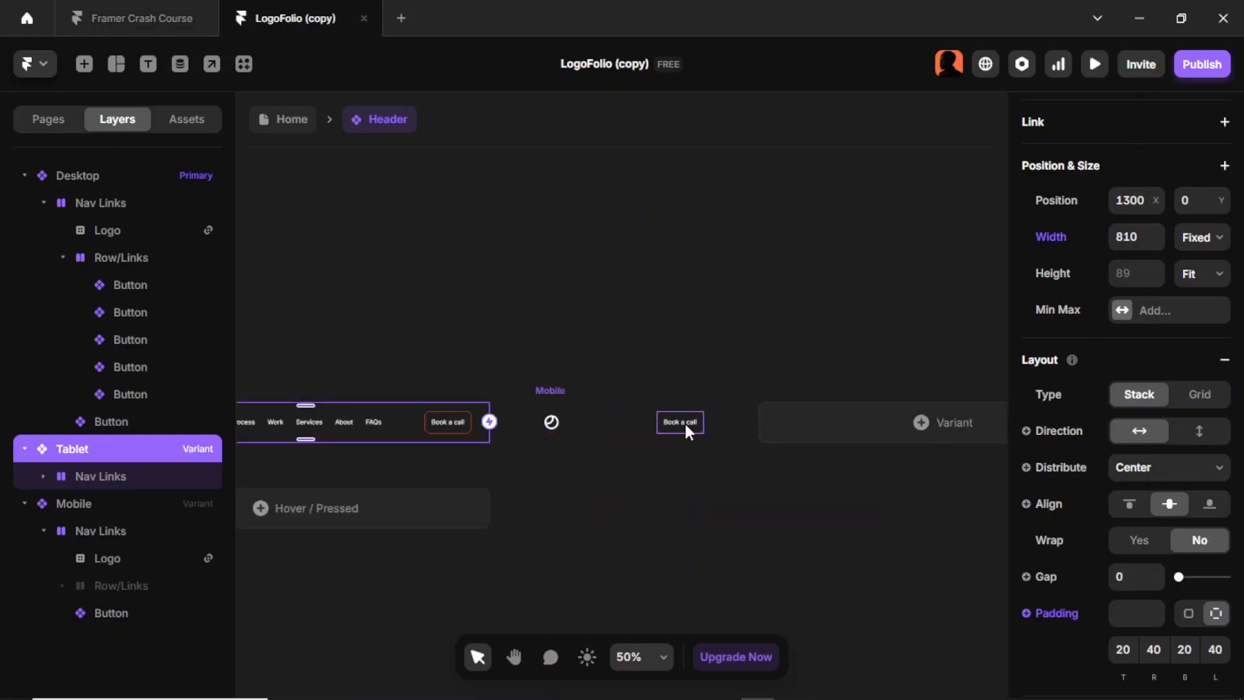
left_click(140, 17)
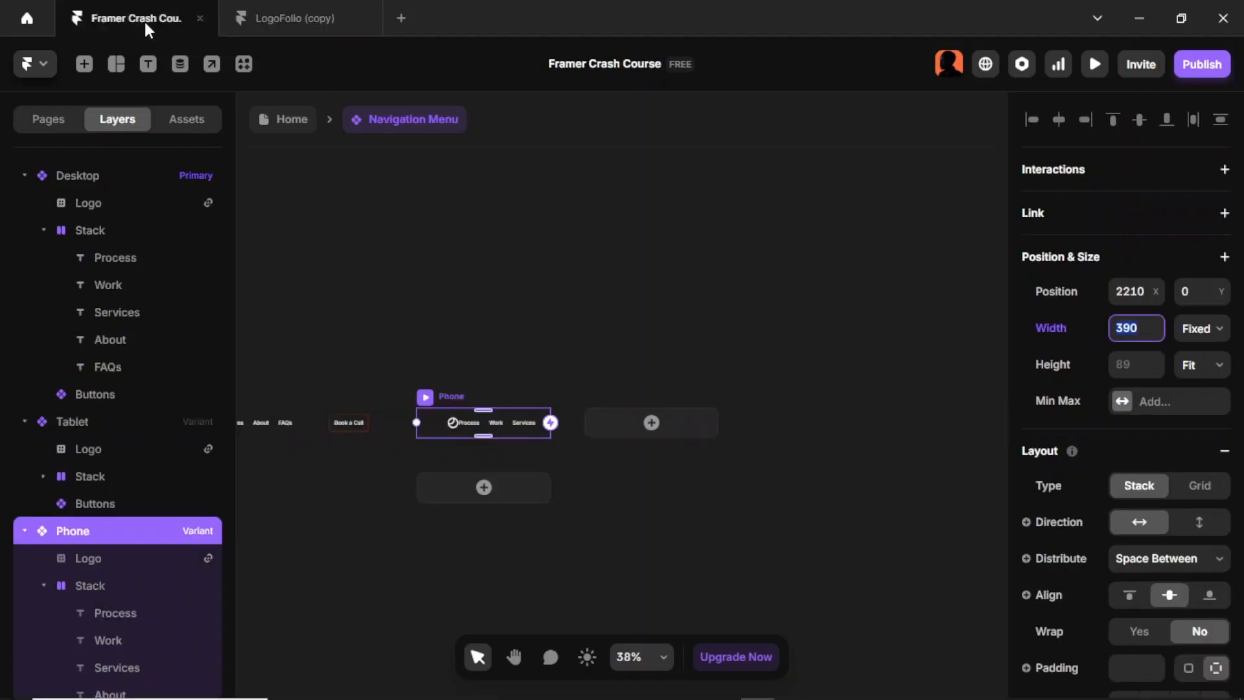
left_click(120, 586)
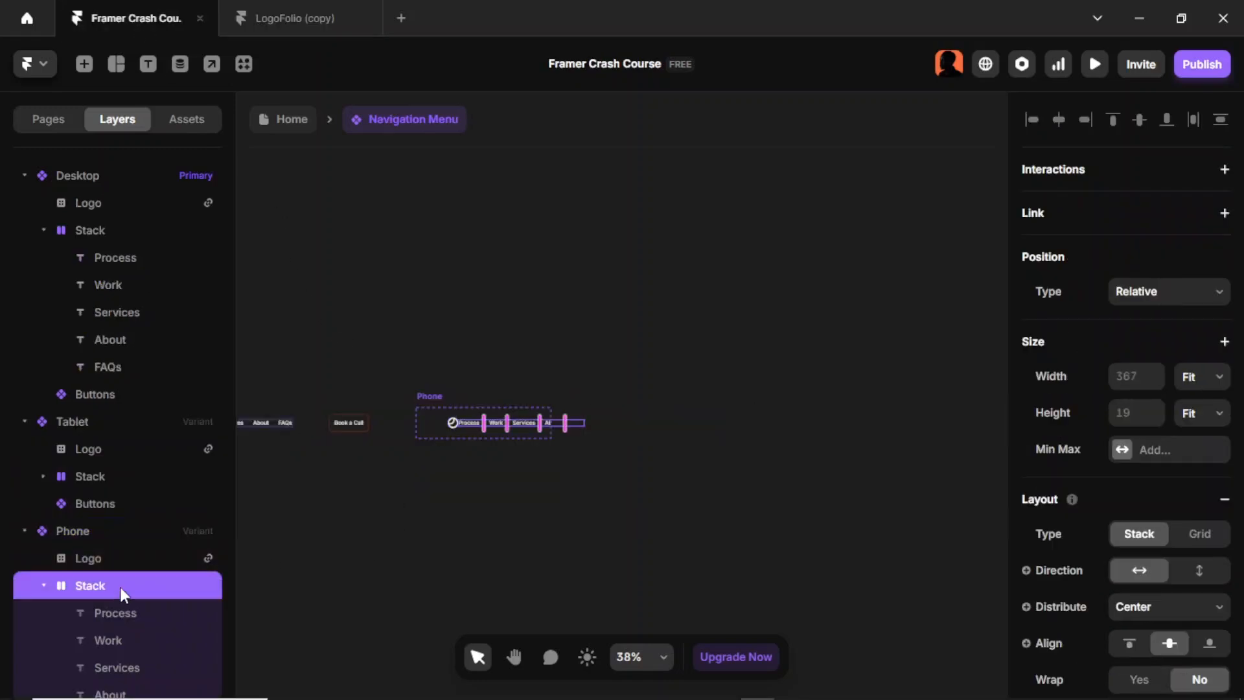
key("Delete")
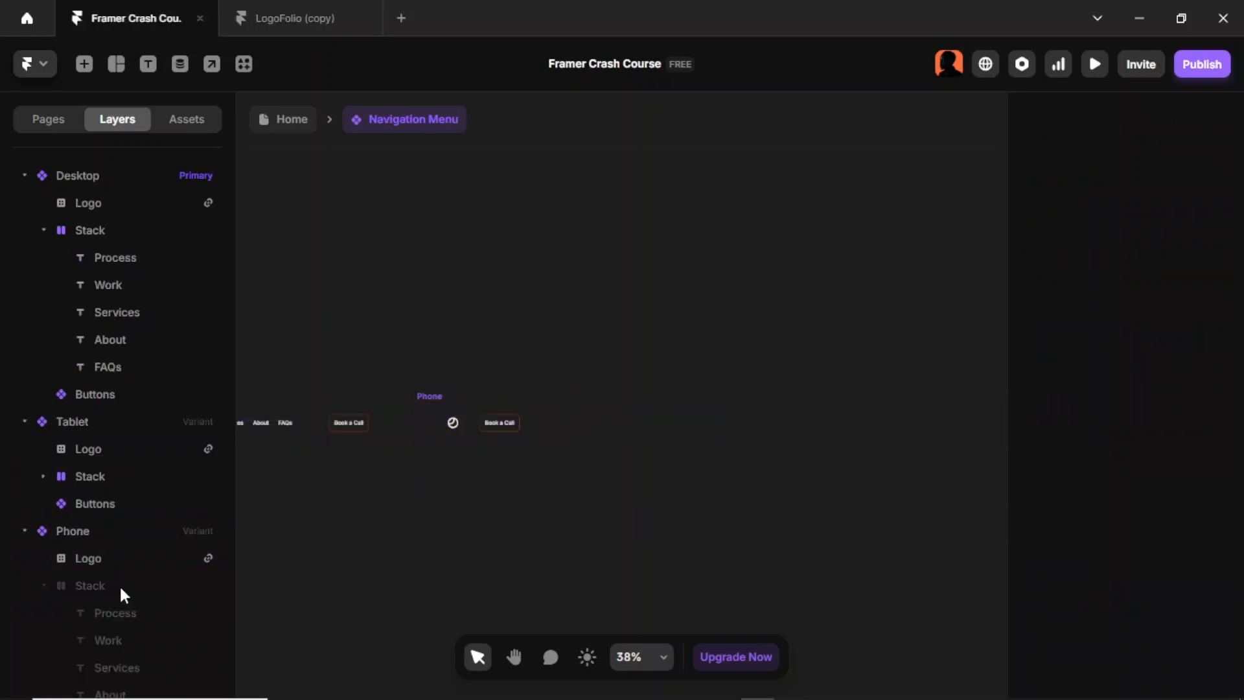
Set the Phone variant's right and left padding to 19 each
left_click(433, 395)
scroll(1111, 447, "down", 3)
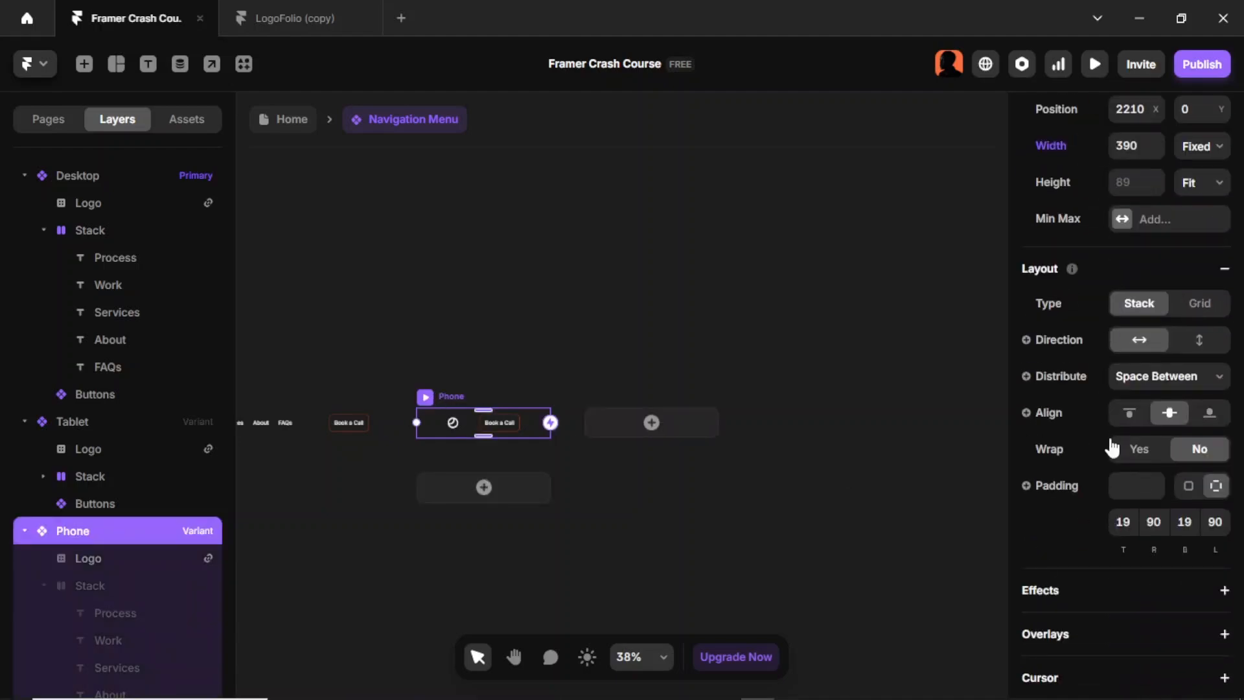
scroll(1112, 447, "down", 2)
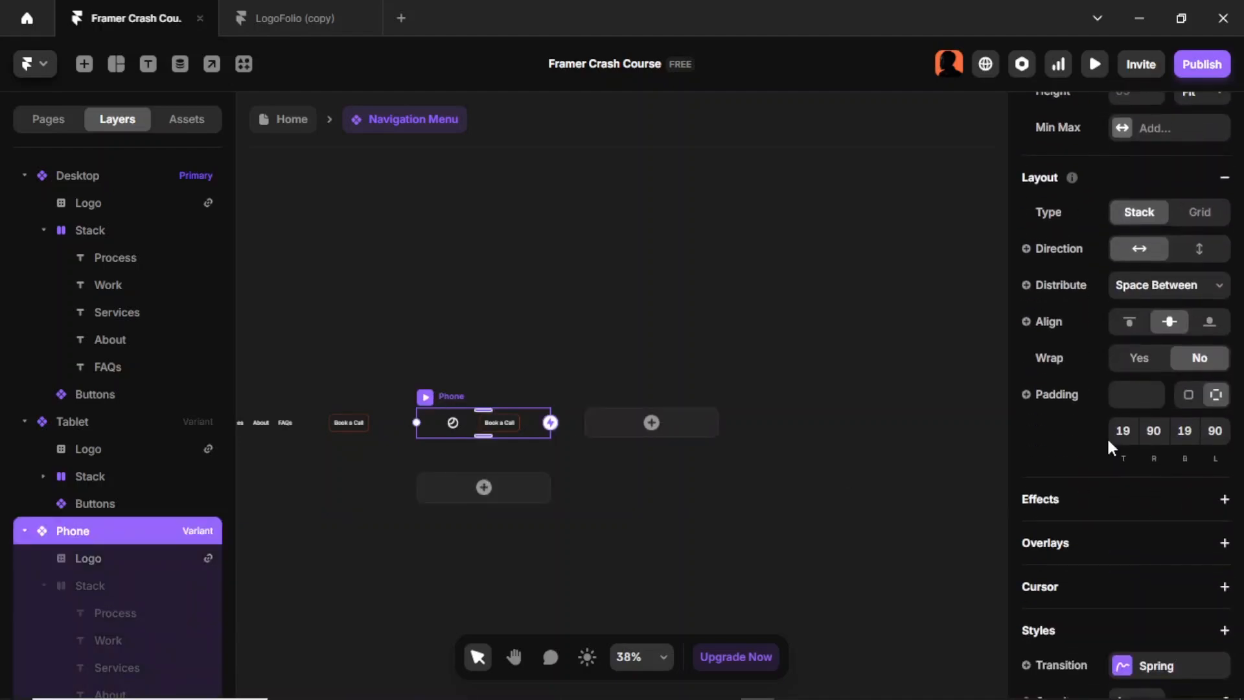
left_click(1154, 434)
type("19")
left_click(1218, 440)
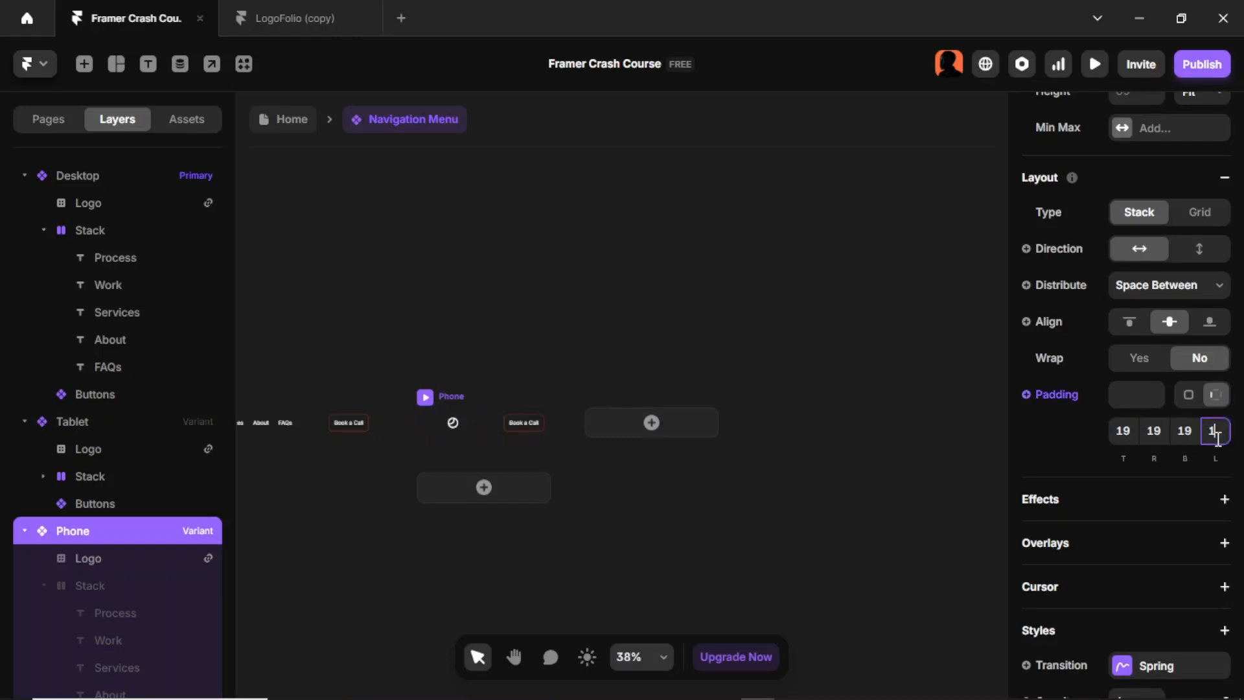
type("19")
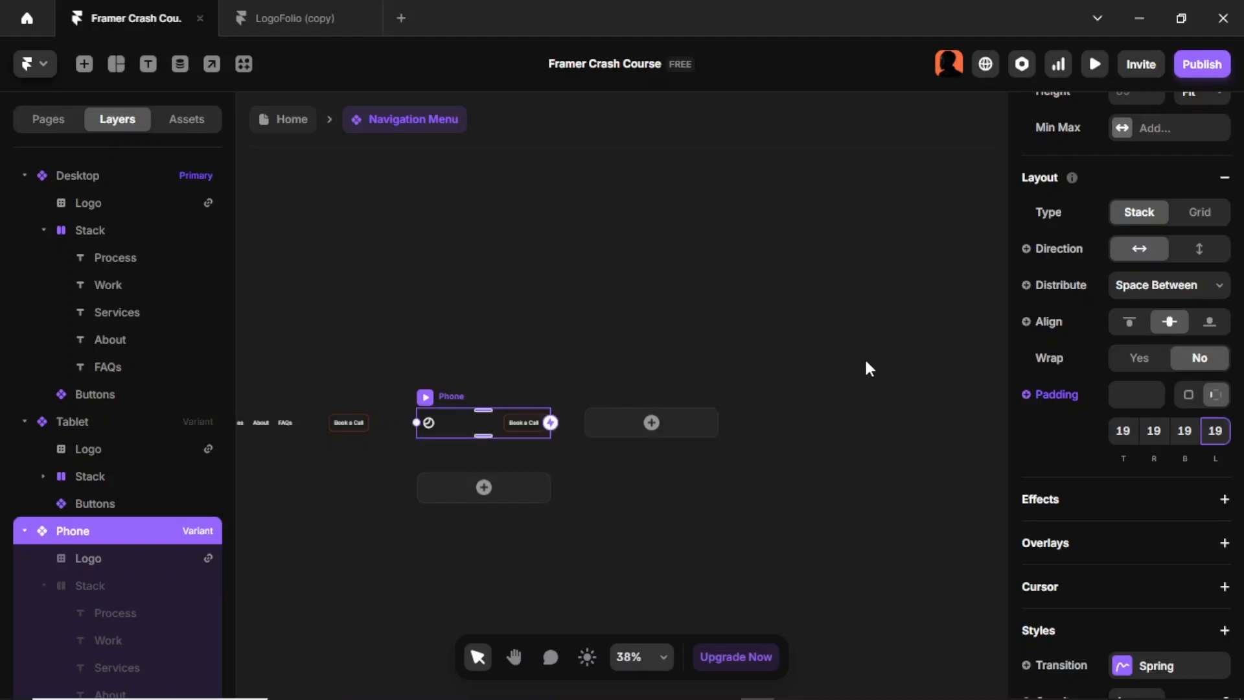
Return to the Home page and delete the old Navigation 2 bar from the Desktop breakpoint
left_click(488, 391)
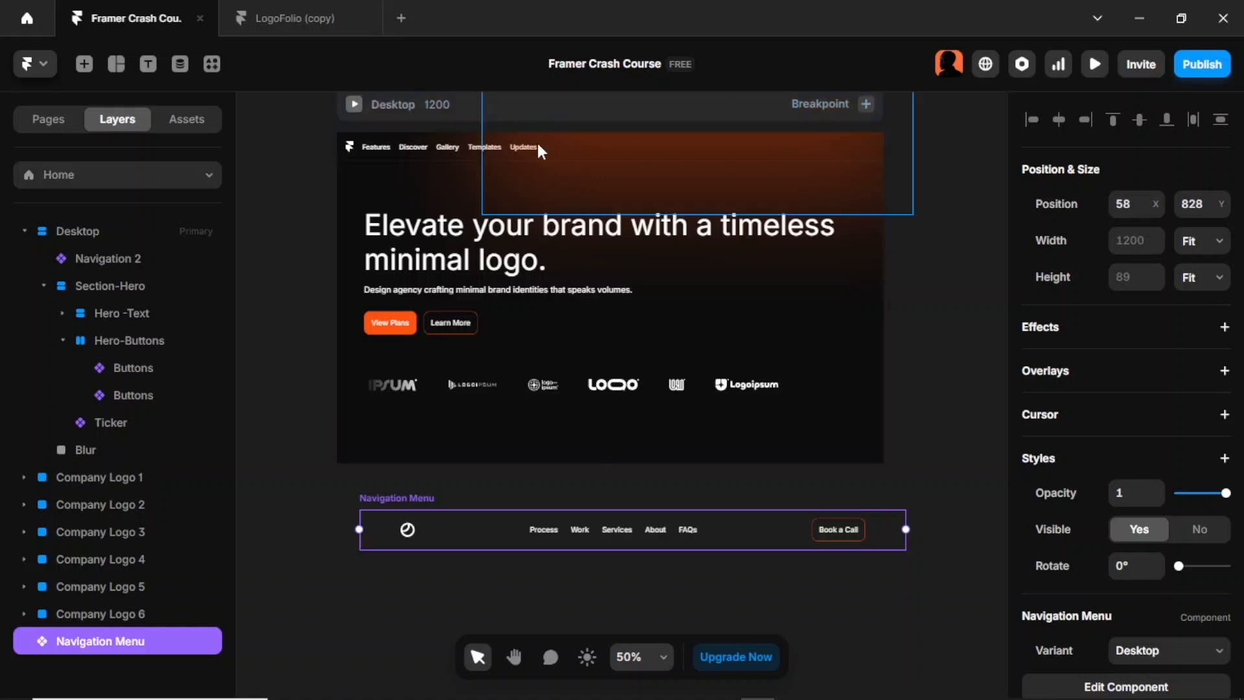
left_click(473, 153)
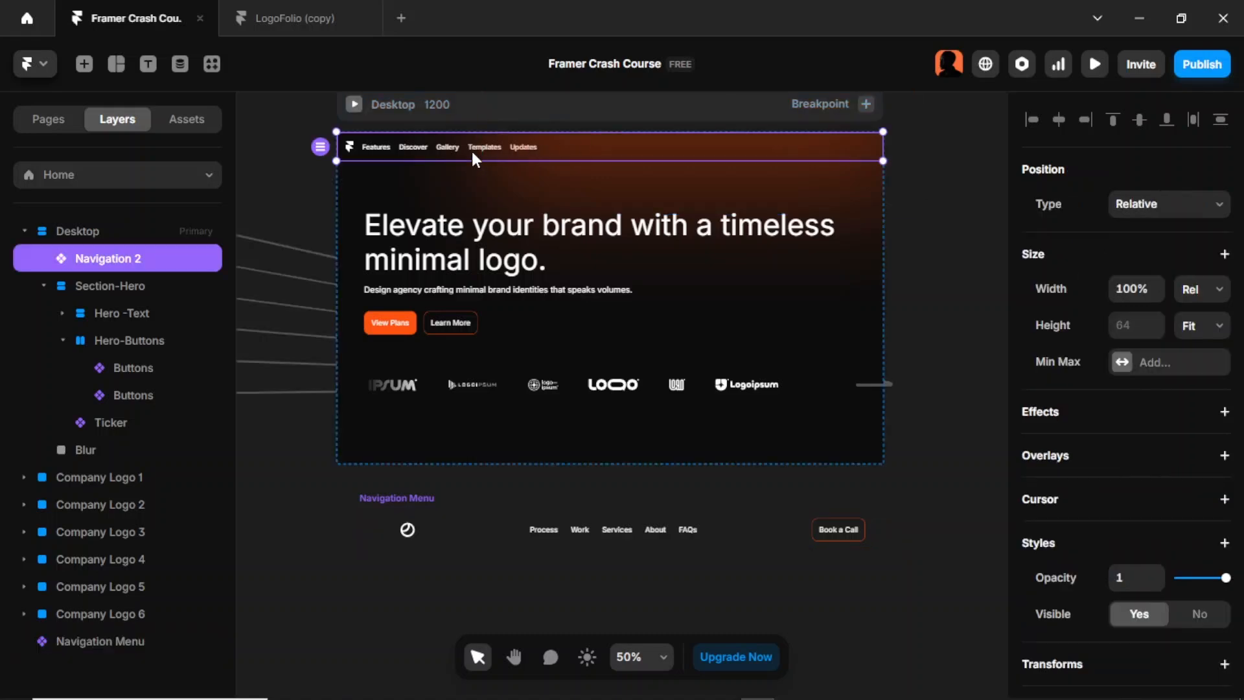
key("Delete")
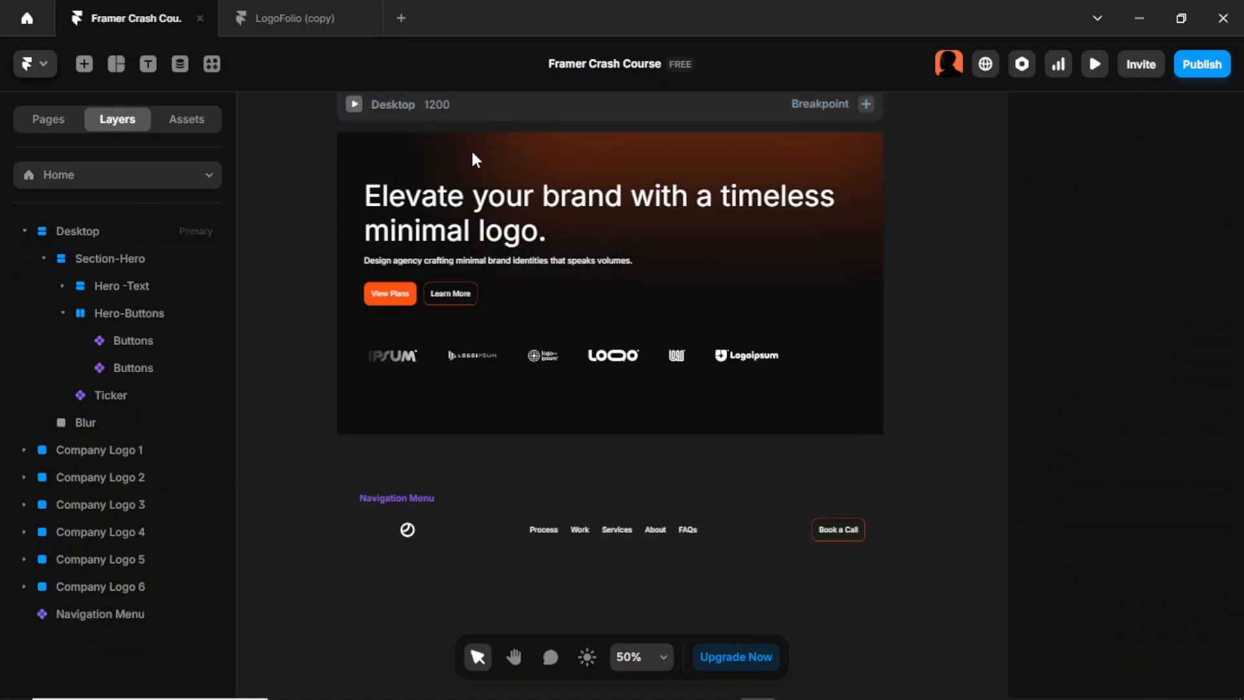
Place the Navigation Menu component inside the Desktop breakpoint, above Section-Hero
left_click(136, 616)
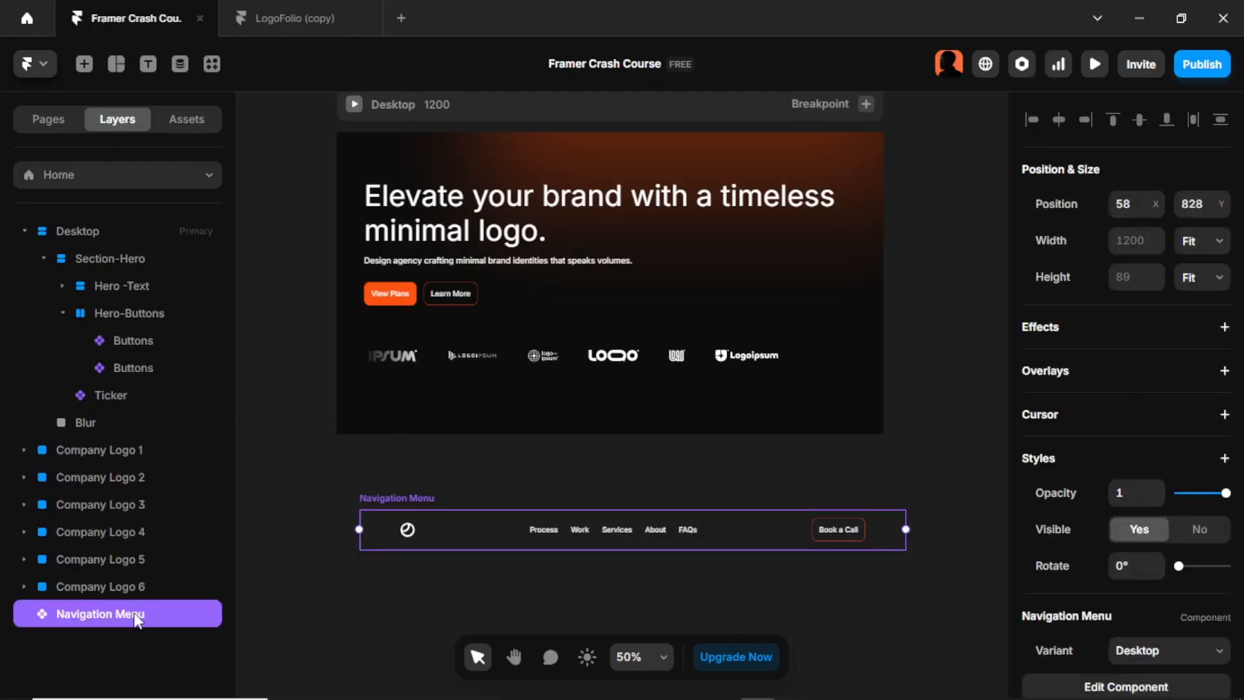
left_click_drag(138, 620, 129, 231)
key("Up")
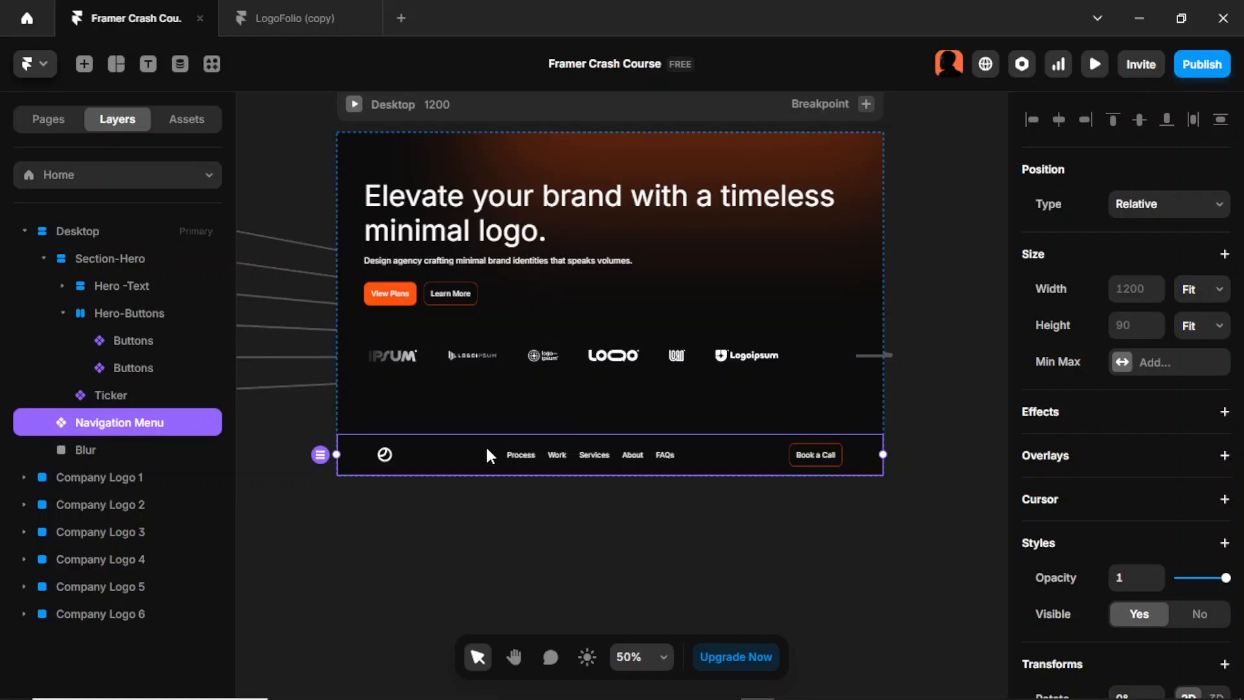
key("Up")
left_click(907, 345)
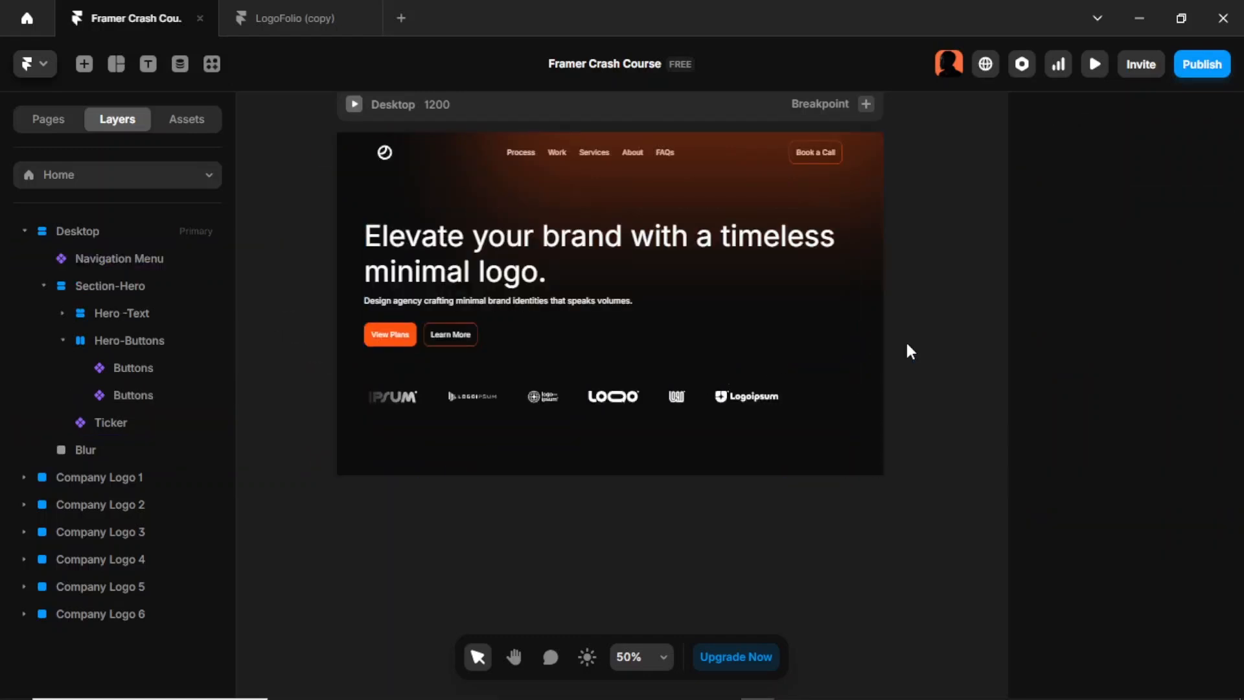
Add a Tablet breakpoint to the Home page
scroll(764, 194, "up", 3)
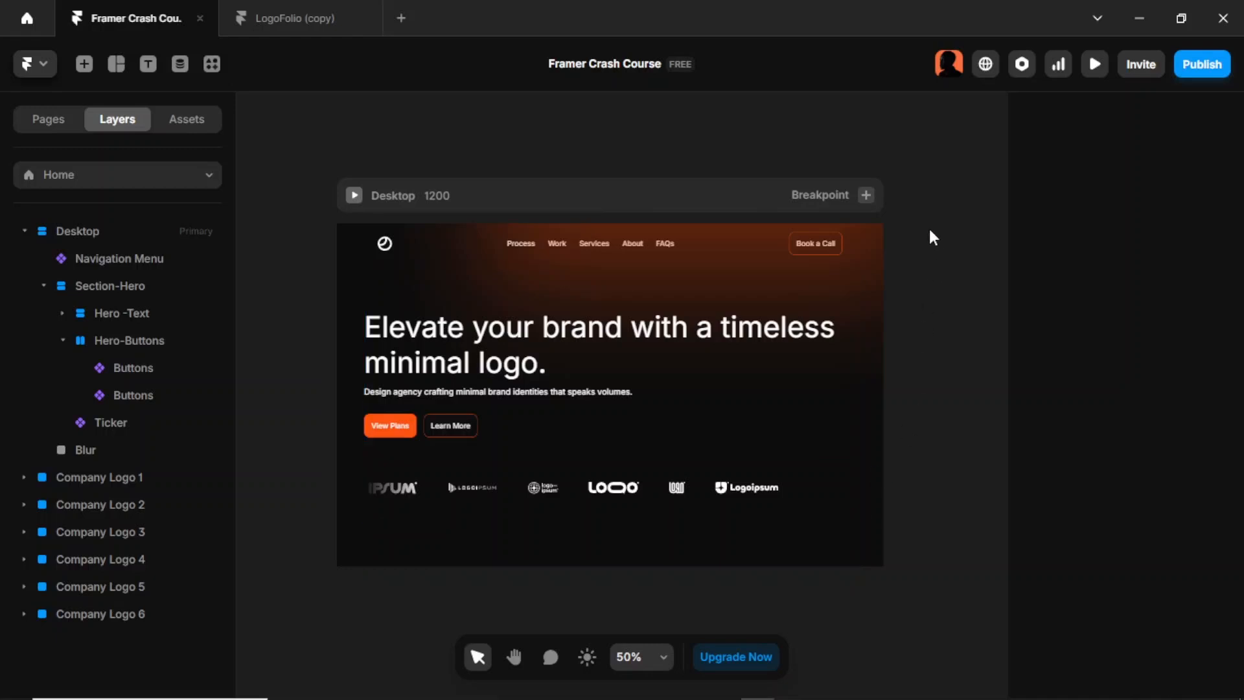
left_click(866, 196)
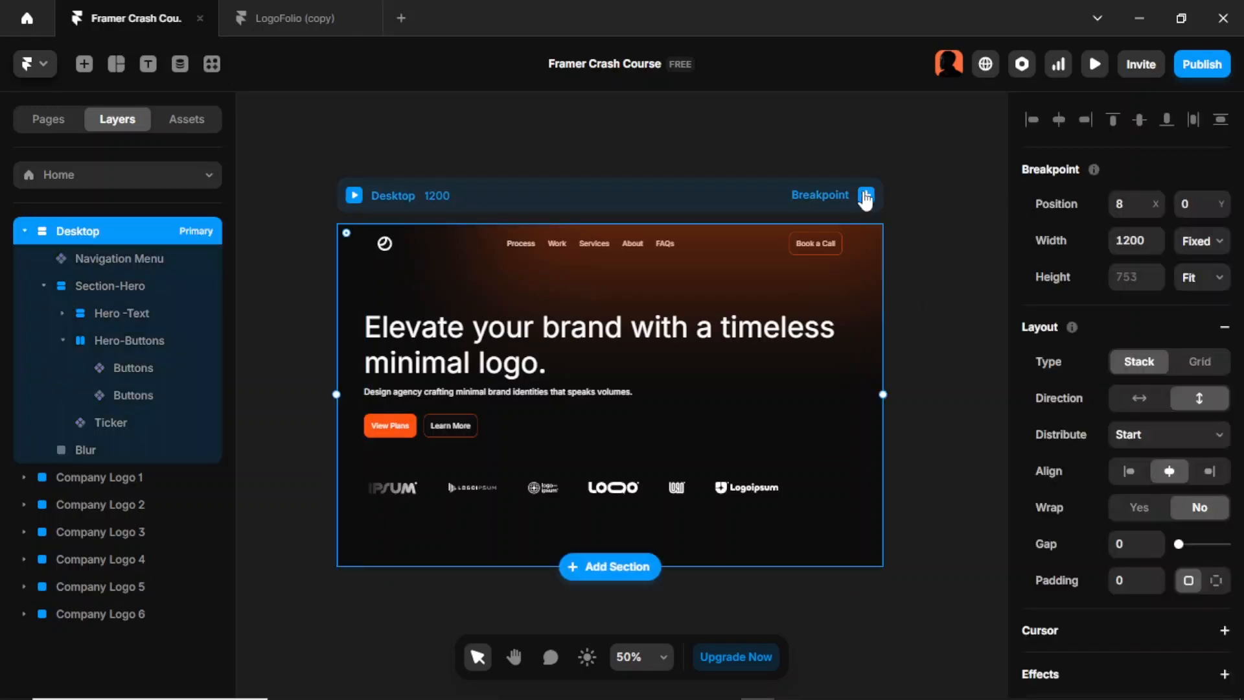
left_click(831, 234)
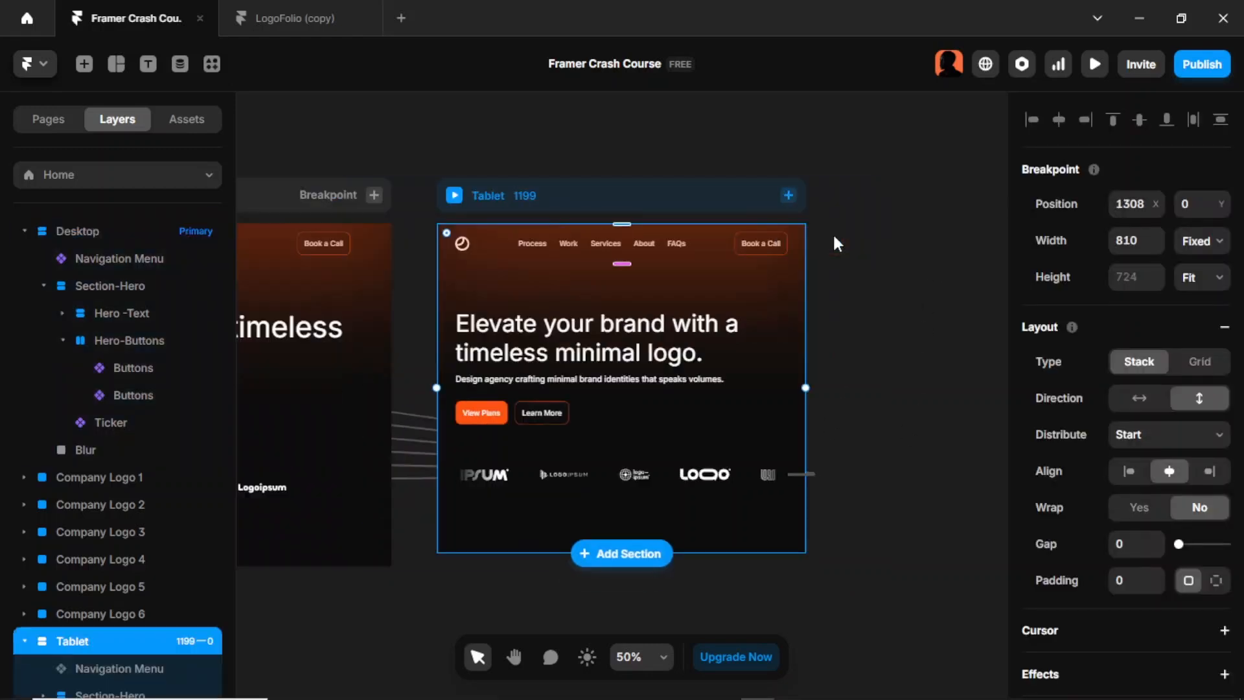
Add a Phone breakpoint to the Home page
scroll(584, 278, "left", 3)
scroll(586, 283, "left", 2)
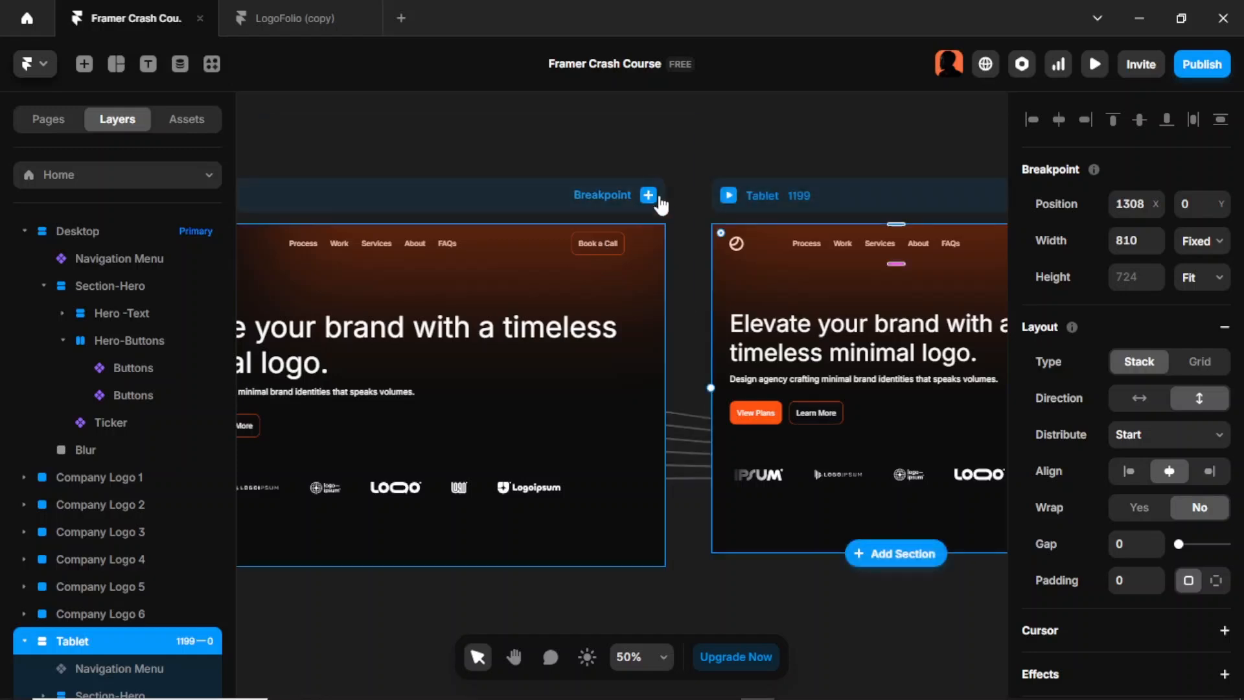
left_click(648, 195)
left_click(621, 240)
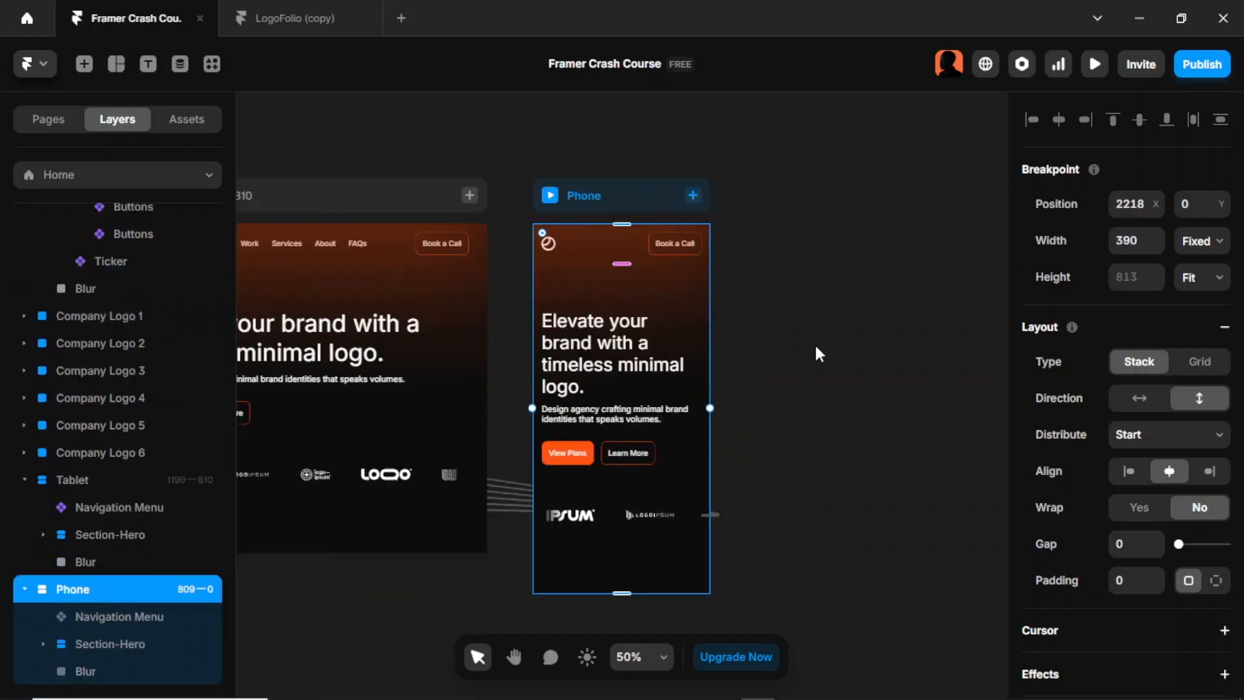
left_click(815, 344)
Narrow the Blur shape in the Tablet breakpoint from its left edge to a width of about 741
scroll(855, 311, "left", 4)
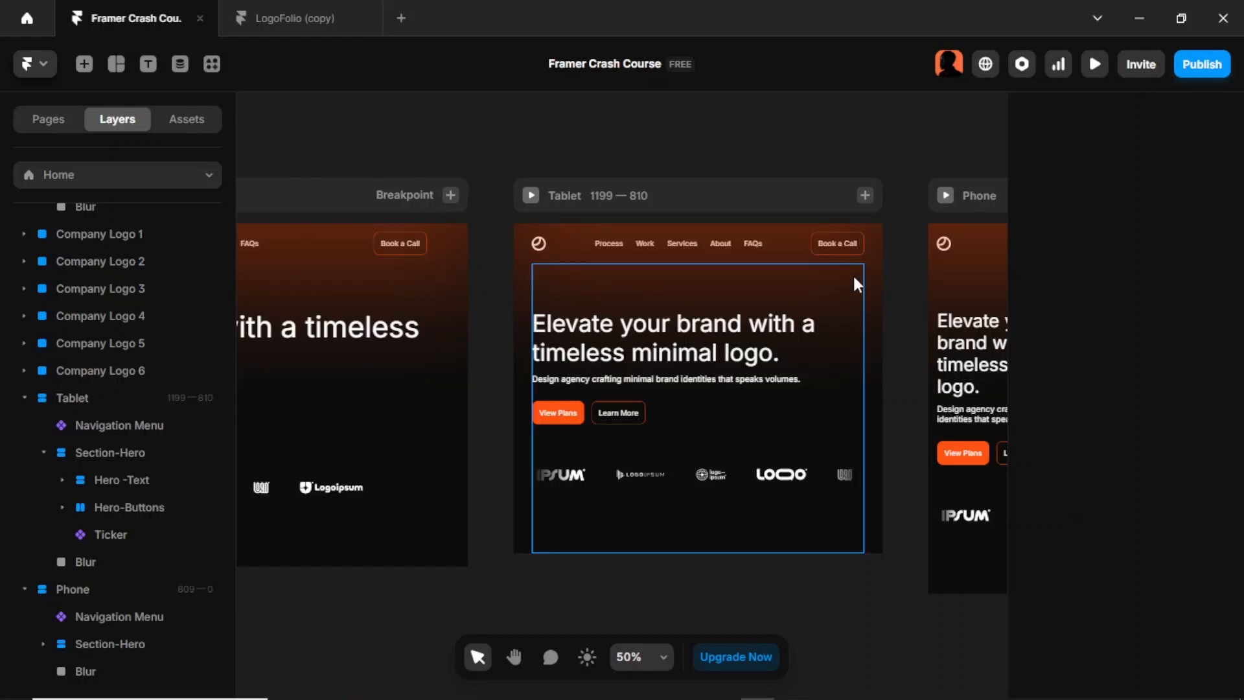
scroll(853, 274, "right", 5)
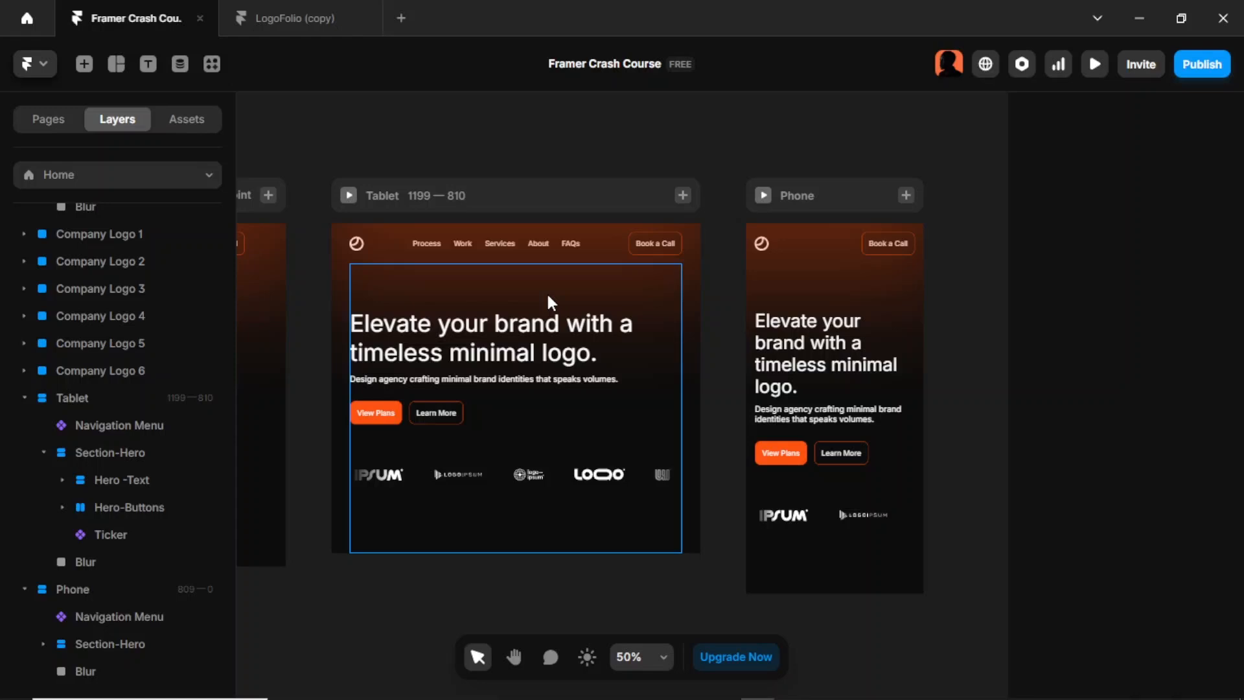
left_click(549, 296)
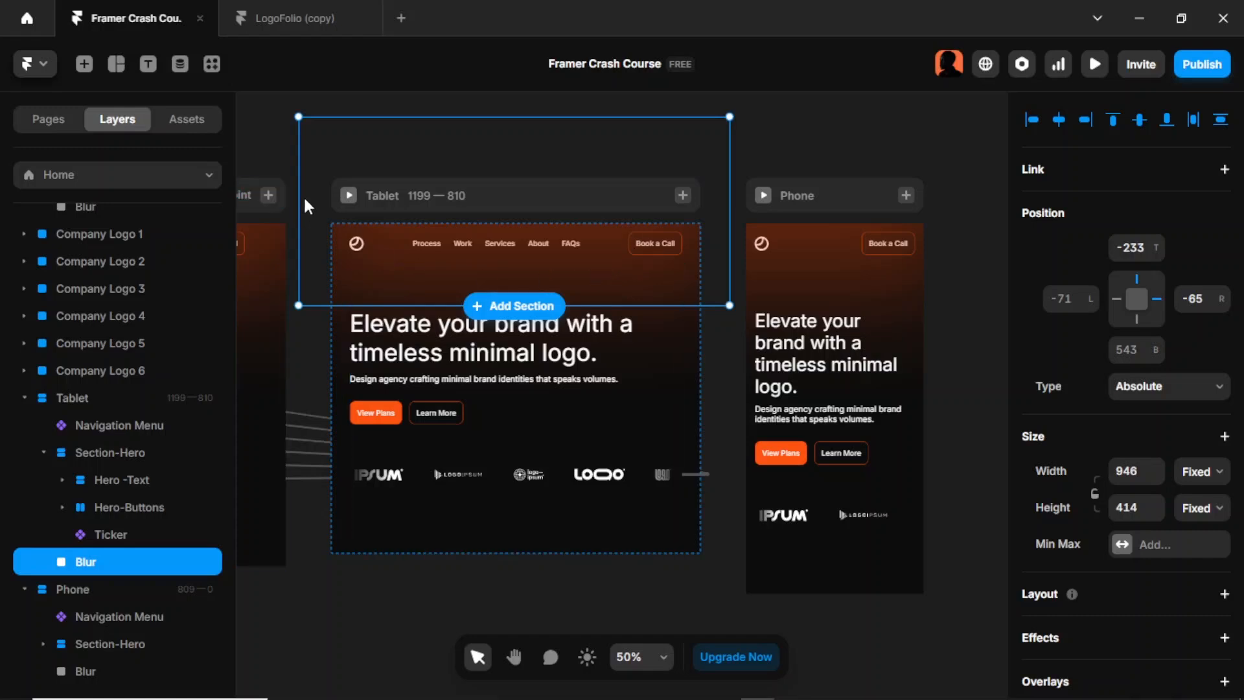
left_click_drag(299, 205, 392, 119)
left_click(732, 363)
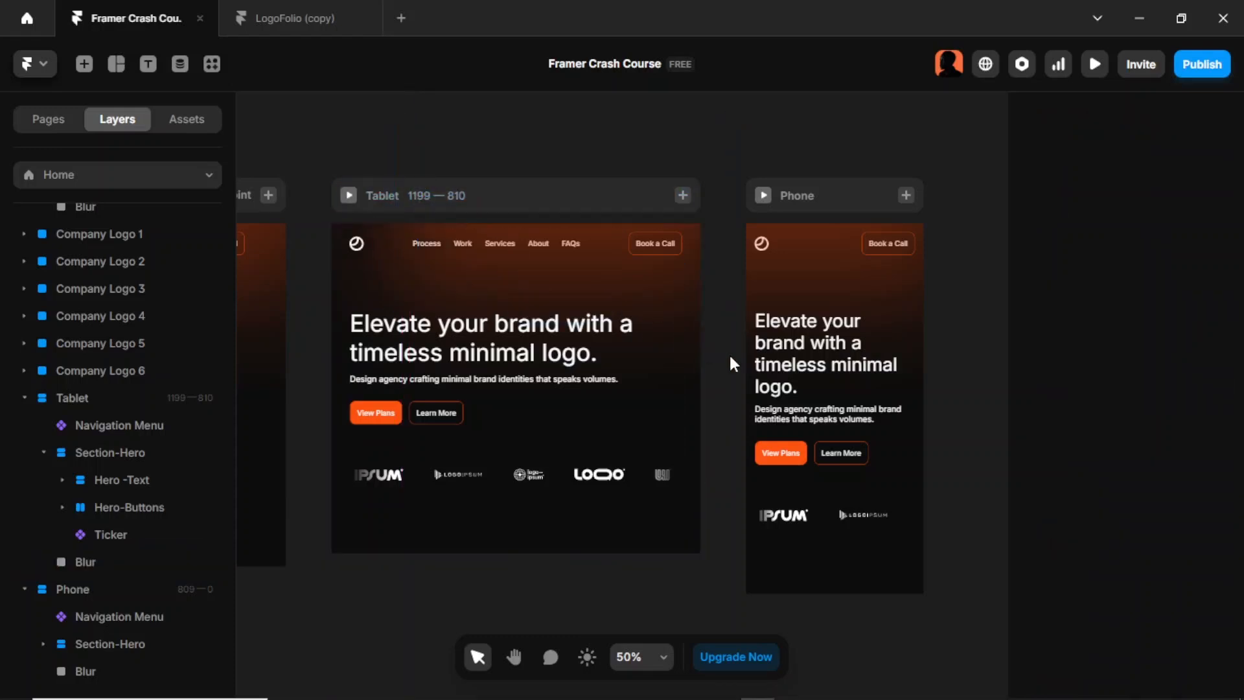
Narrow the Phone breakpoint's Blur shape from its left edge to a width of about 347 and extend its lower edge downward
left_click(825, 250)
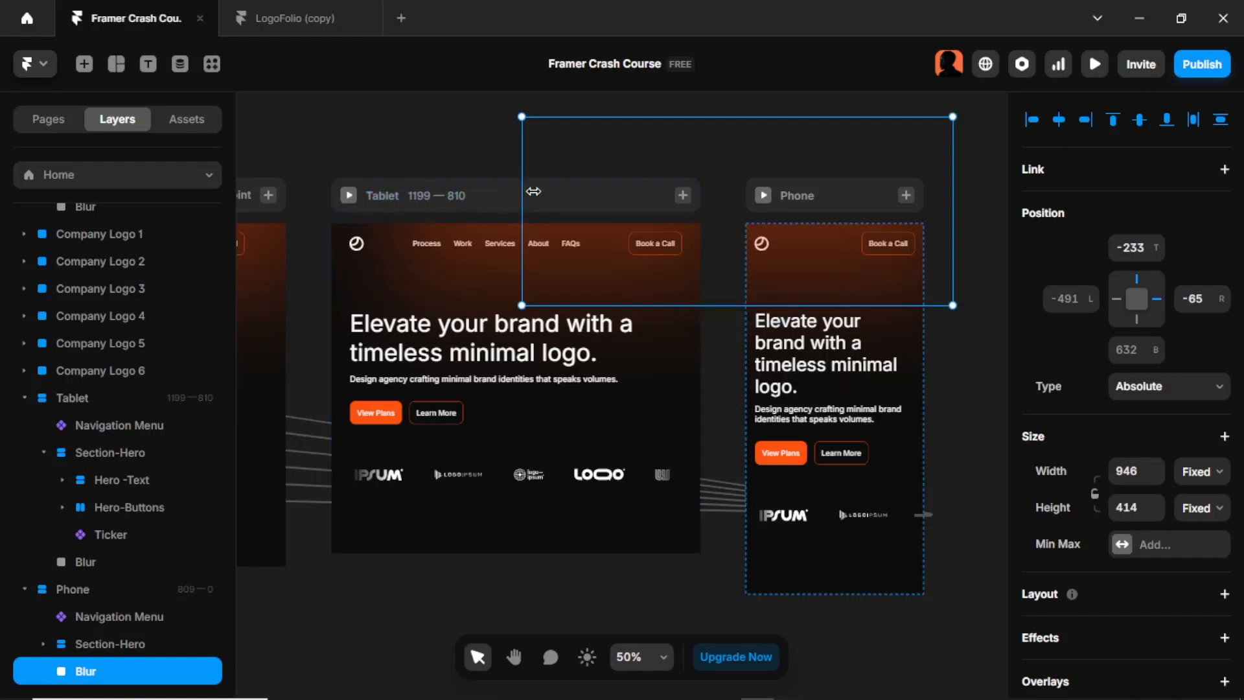
left_click_drag(525, 187, 796, 230)
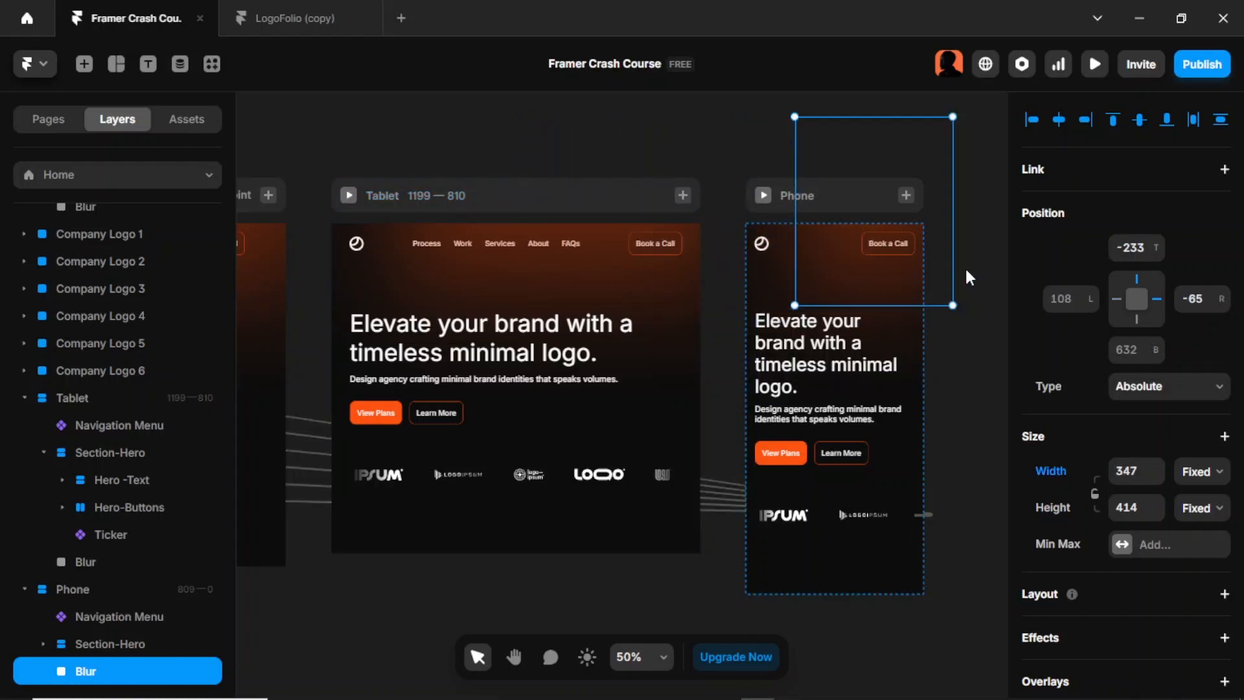
left_click_drag(912, 306, 912, 366)
left_click(967, 413)
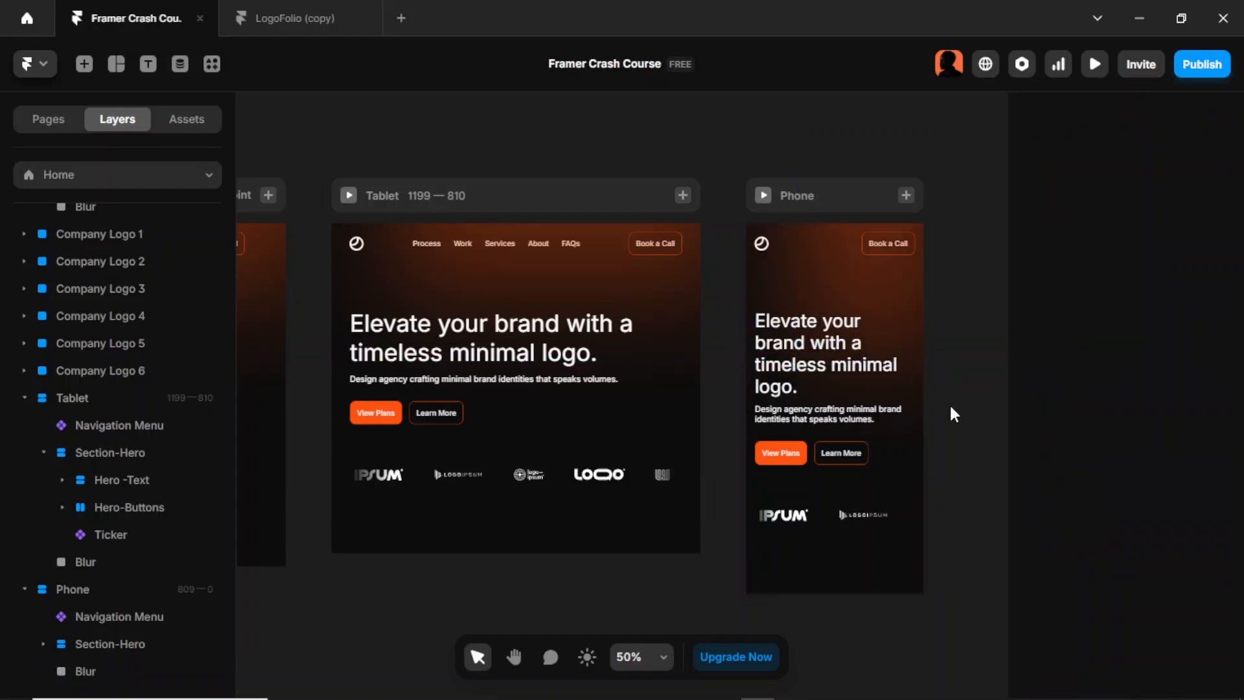
Widen the Tablet breakpoint's Blur shape leftward to a width of about 777
left_click(418, 258)
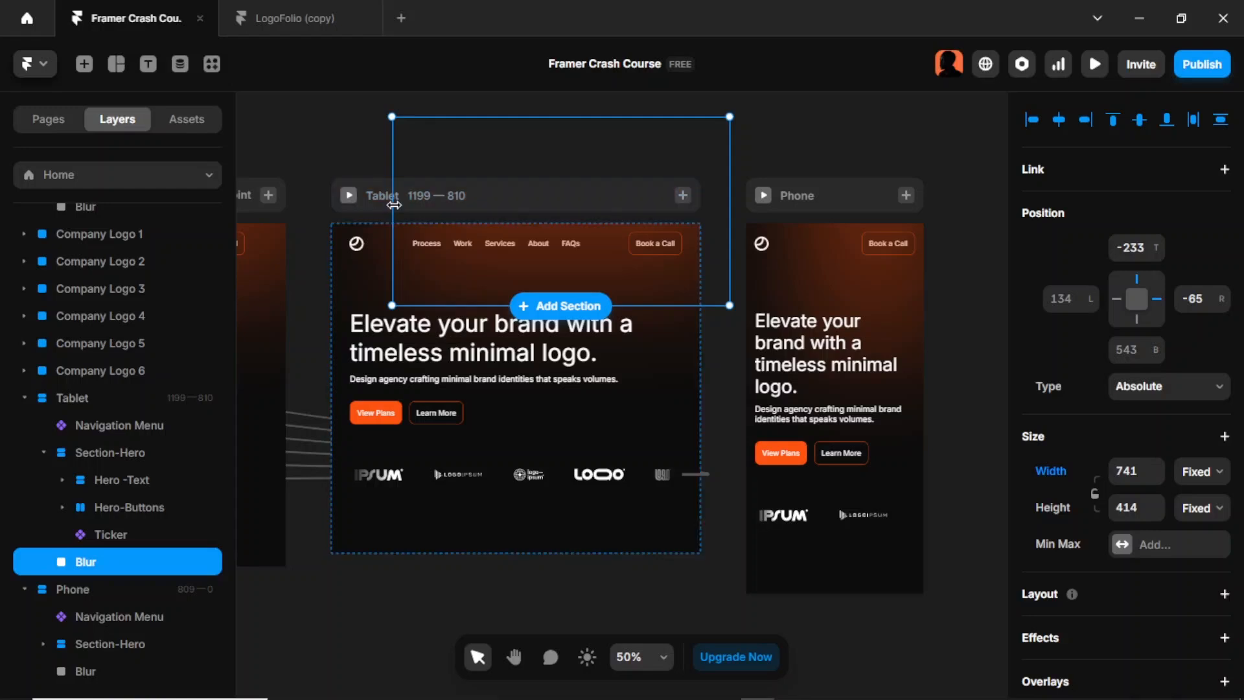
left_click_drag(392, 206, 374, 206)
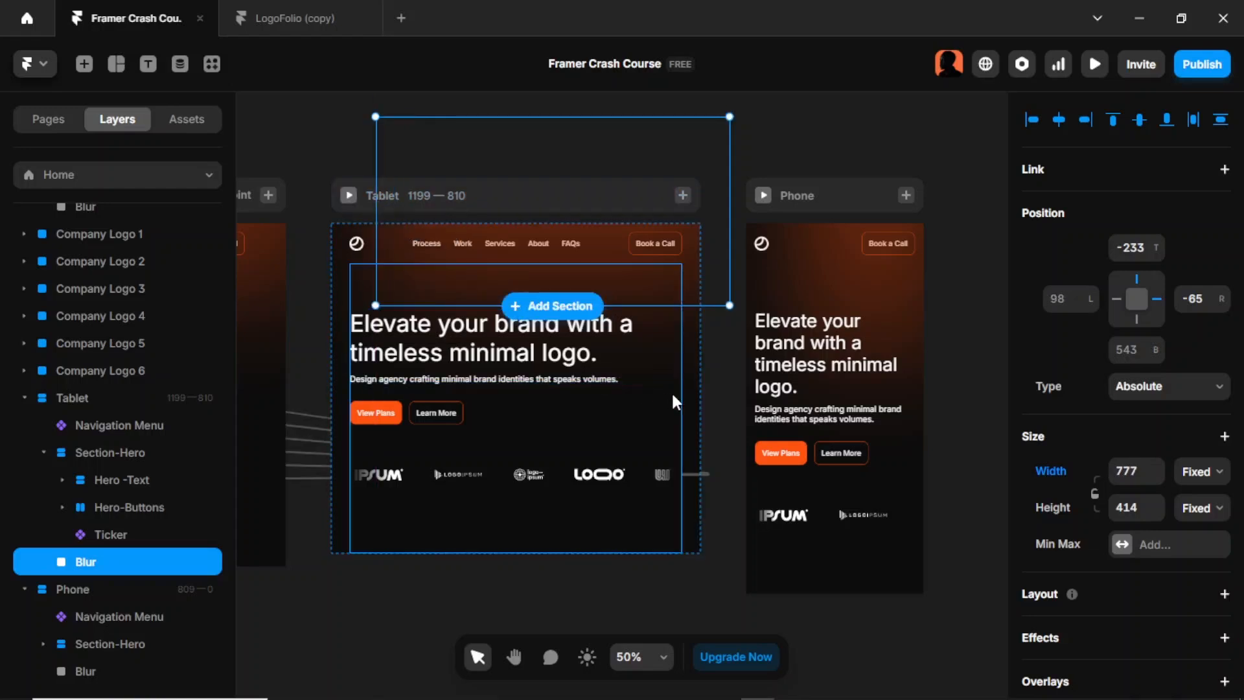
left_click(718, 375)
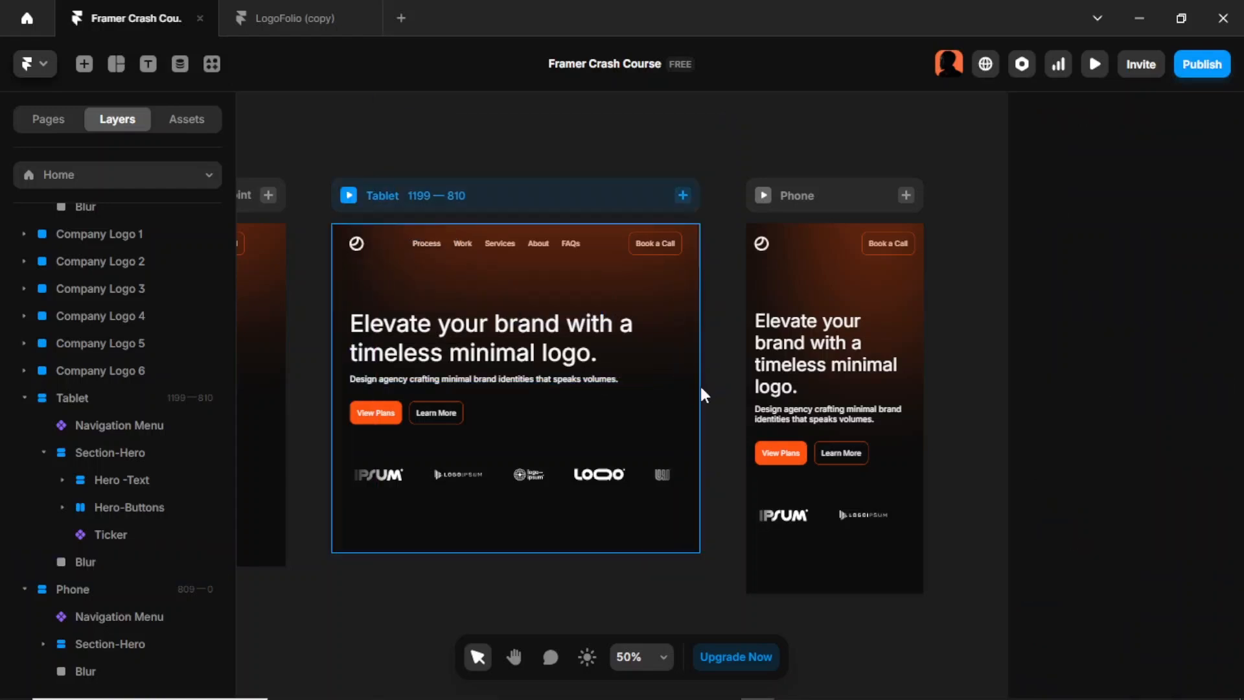
Set the top padding of Section-Hero in the Phone breakpoint to 60
scroll(708, 392, "up", 2)
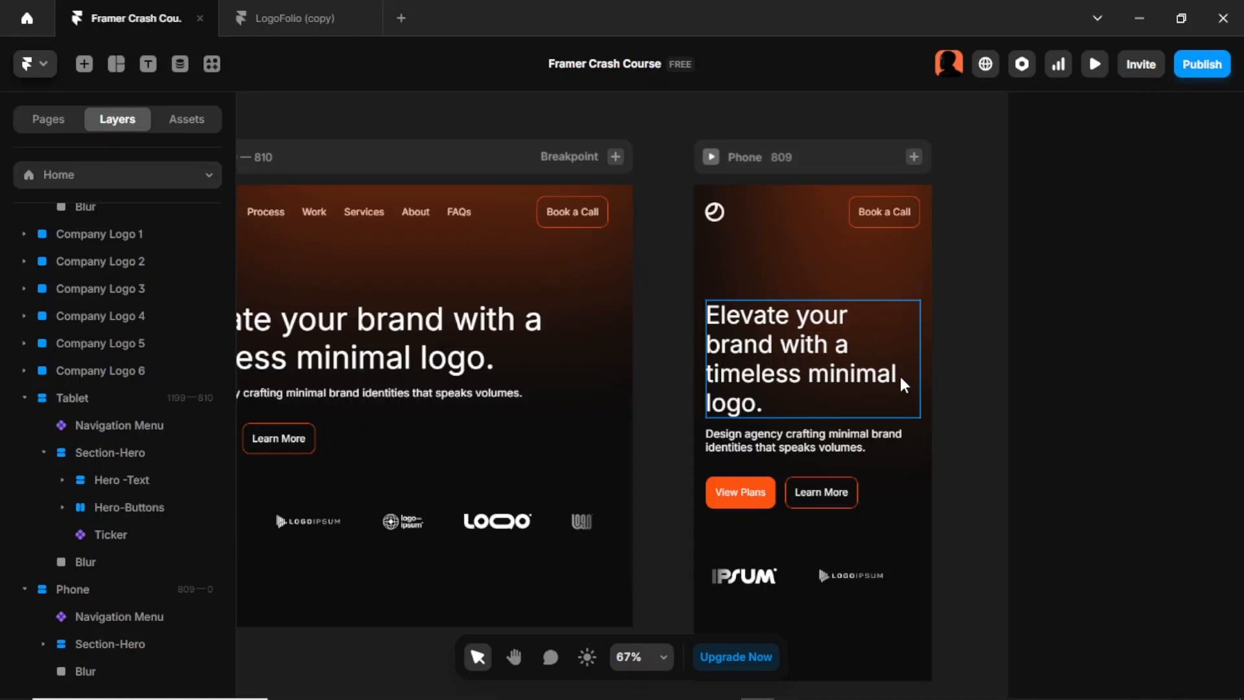
left_click(837, 305)
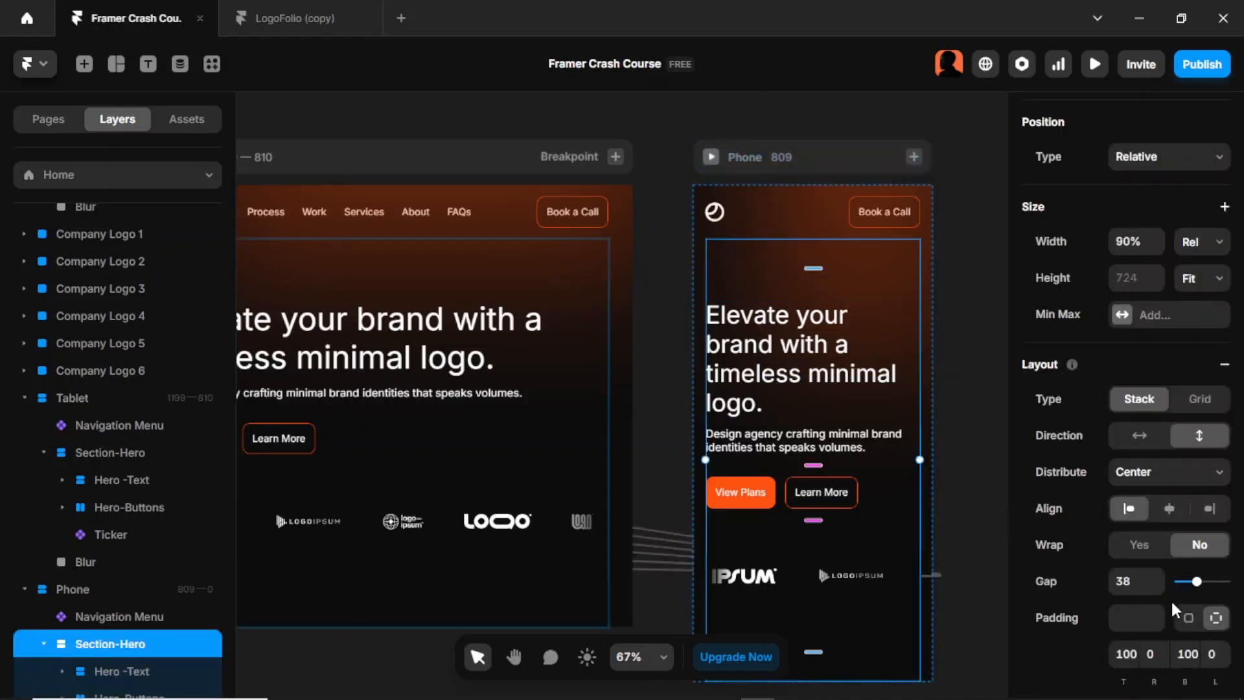
left_click(1134, 658)
type("80")
key("BackSpace")
key("BackSpace")
type("60")
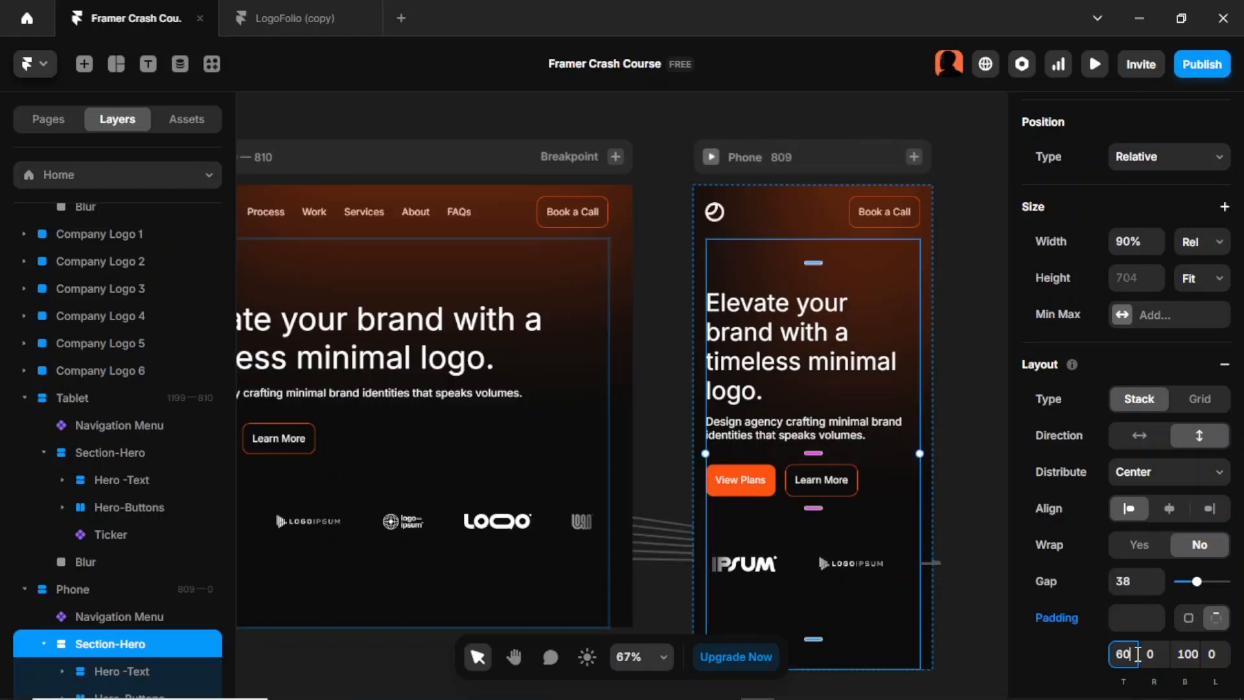
Set the Phone breakpoint's Section-Hero padding to 60 at the top and 40 at the bottom
key("Return")
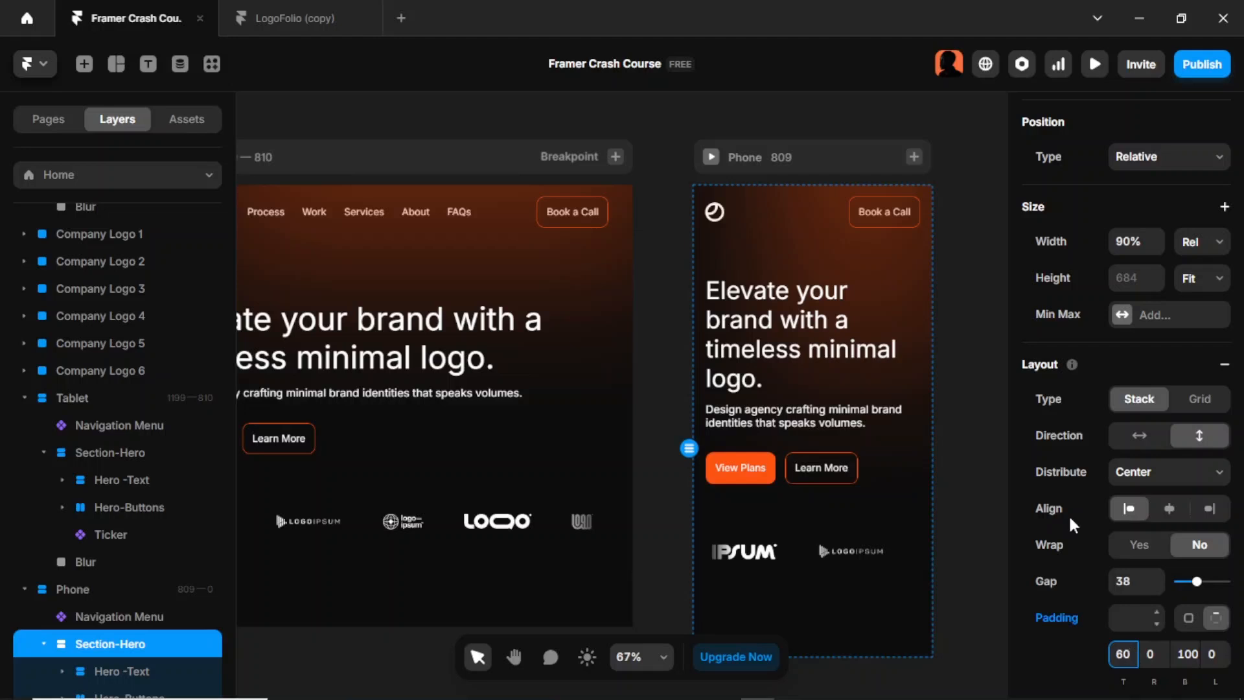
left_click(1198, 656)
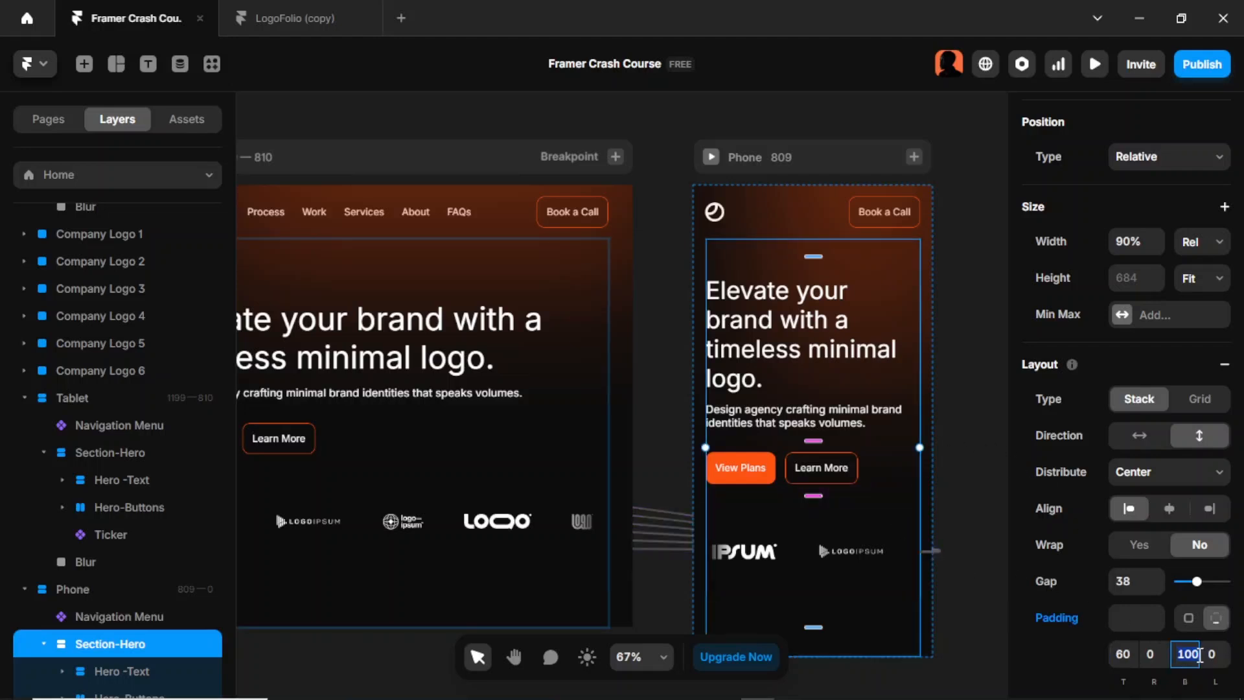
type("60")
key("Return")
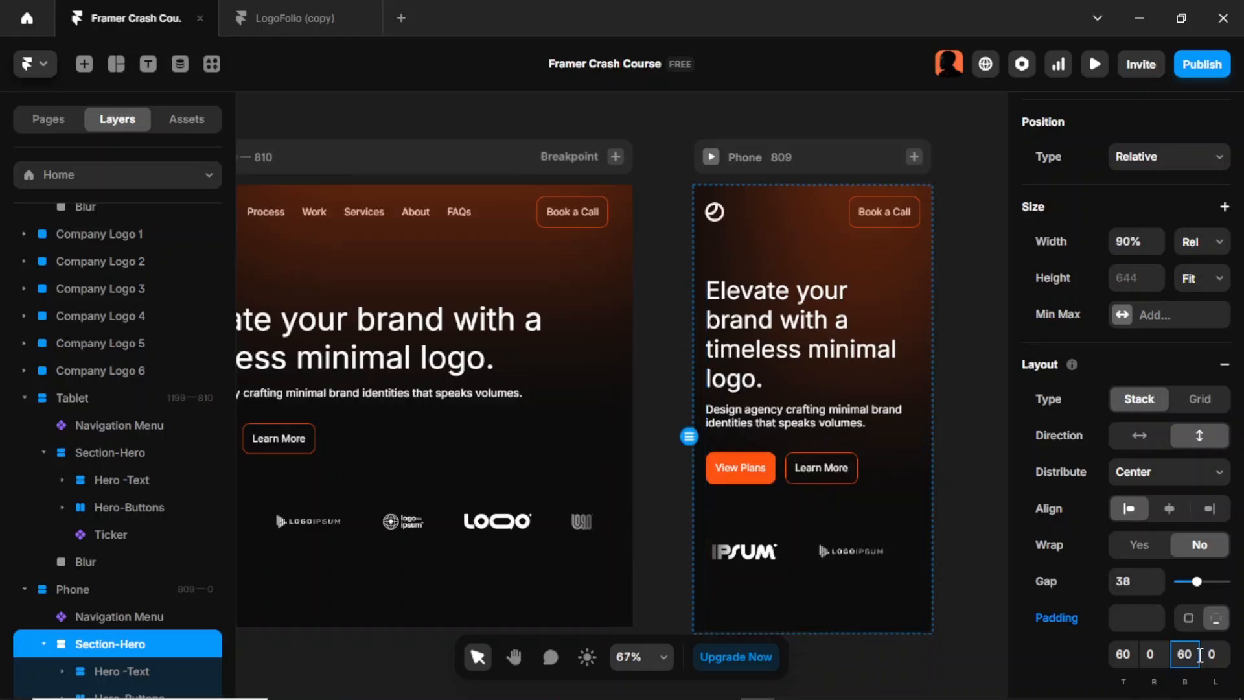
key("BackSpace")
key("BackSpace")
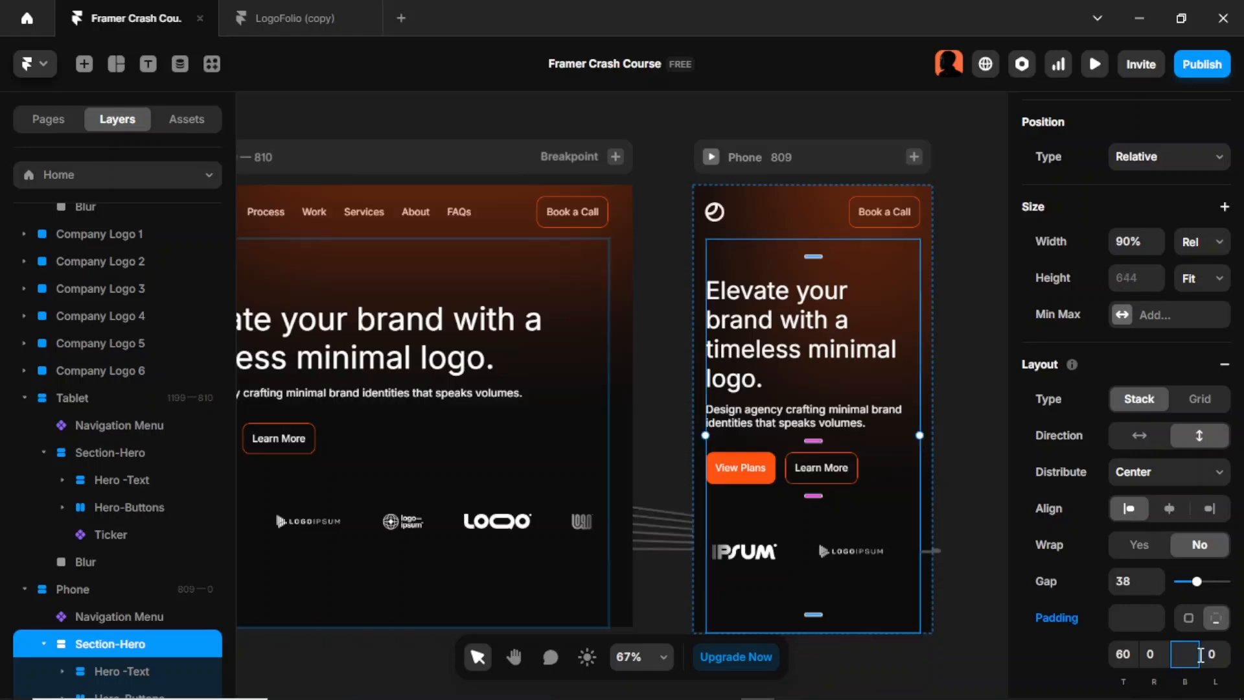
type("40")
key("Return")
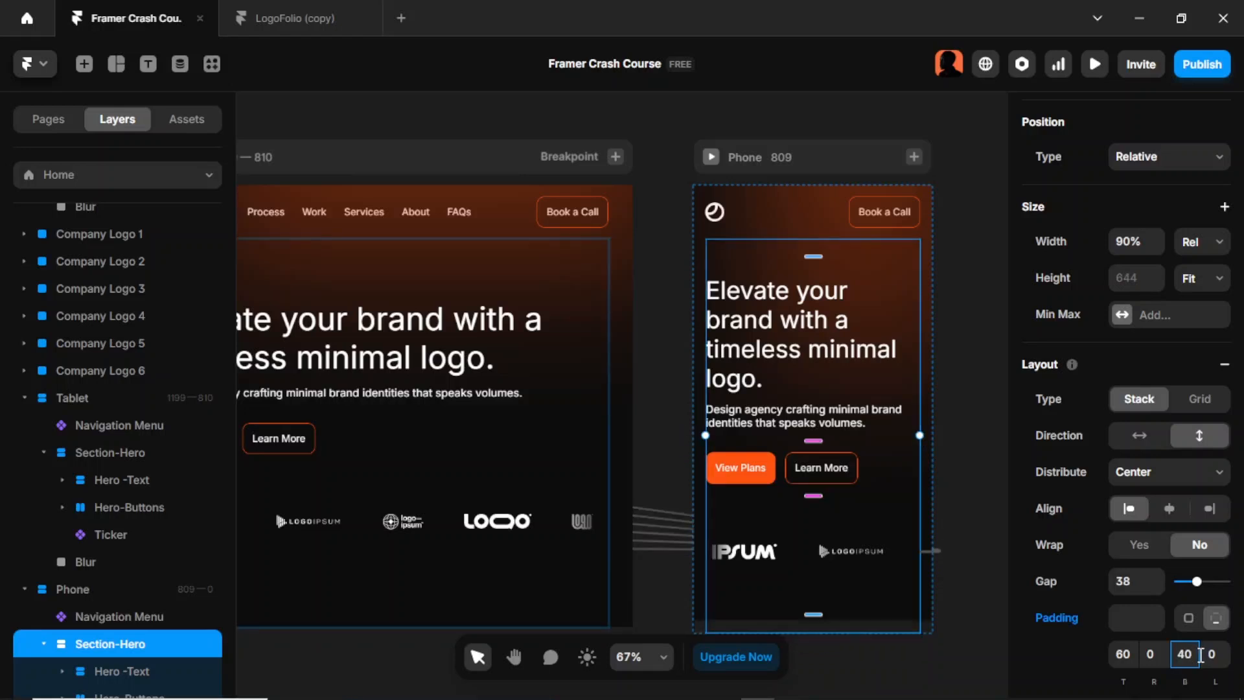
Center-align the text of the hero heading and the description below it in the Phone breakpoint
double_click(889, 347)
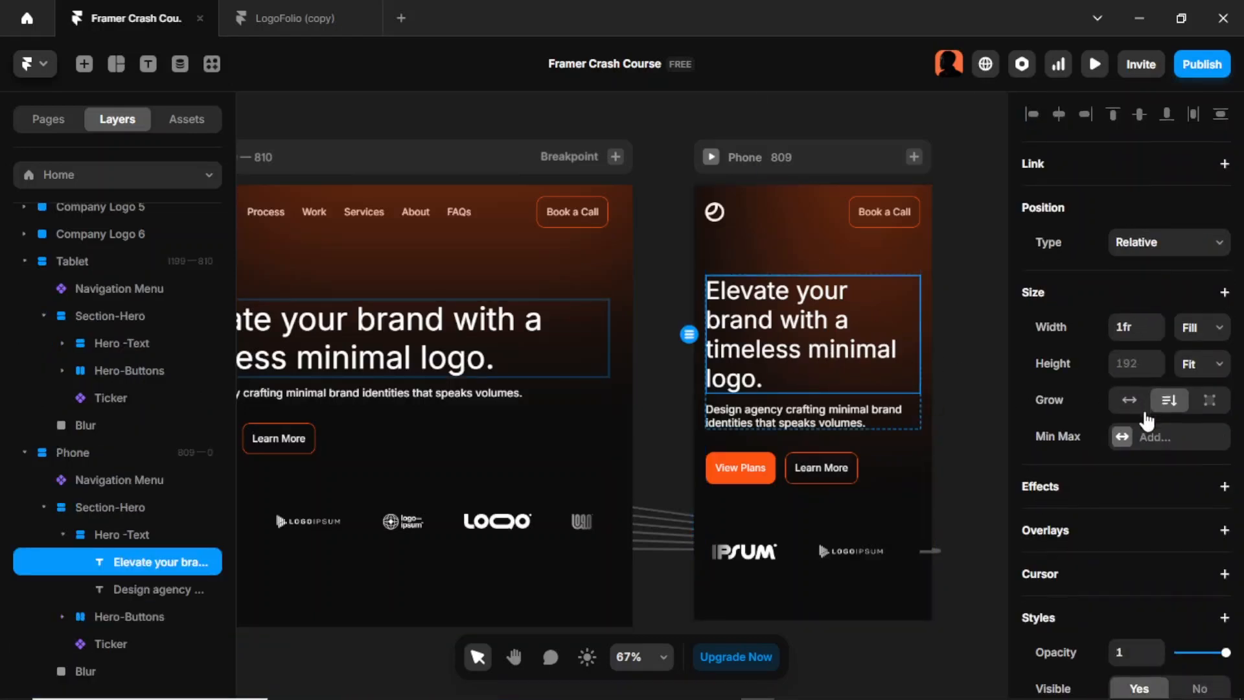
scroll(1144, 412, "down", 2)
scroll(1145, 421, "down", 8)
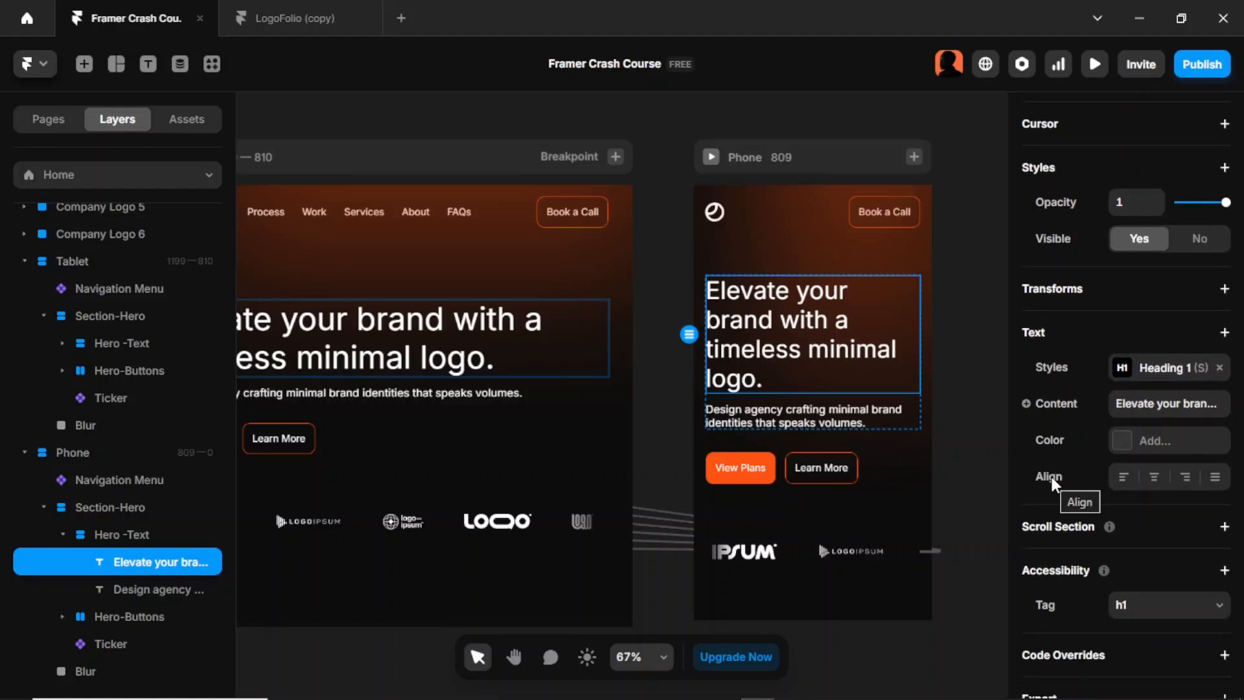
left_click(1153, 478)
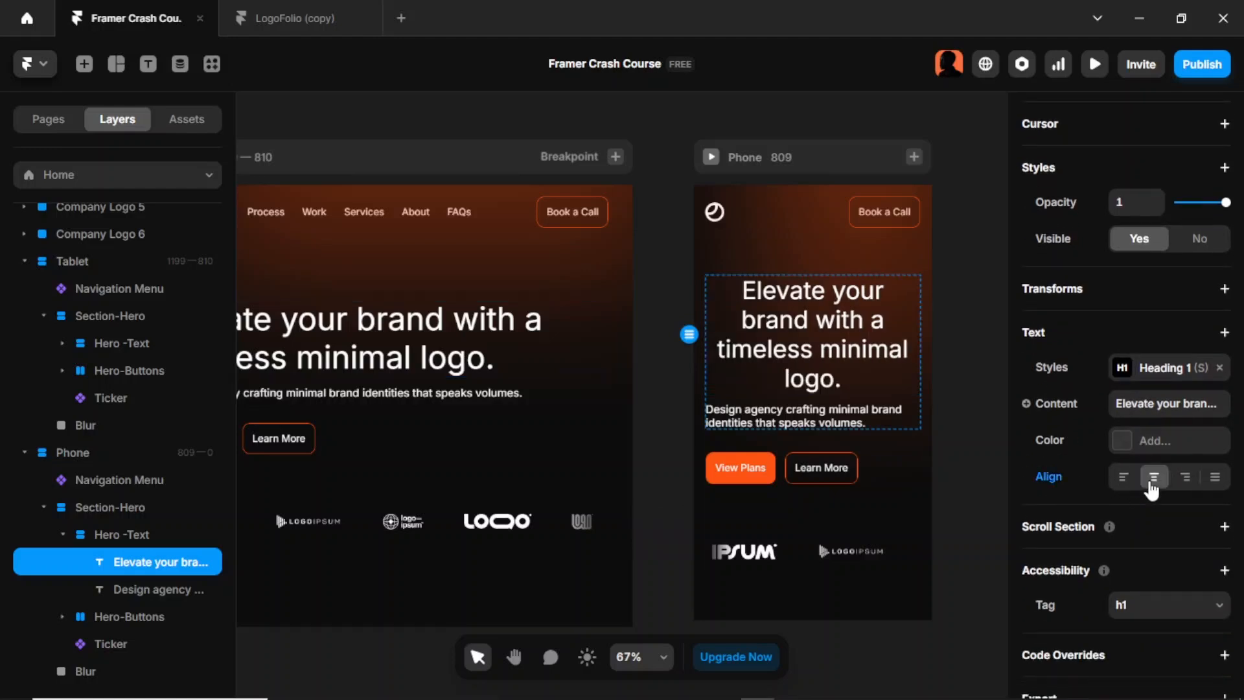
left_click(871, 424)
scroll(1135, 491, "down", 5)
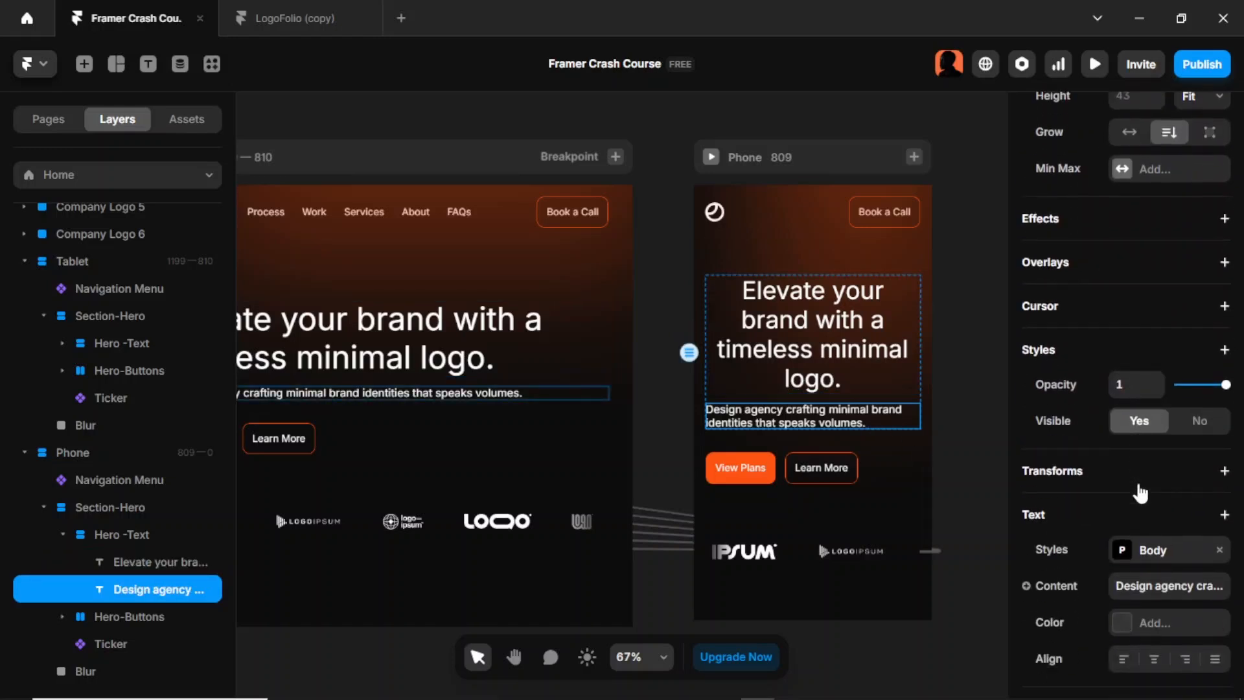
scroll(1141, 494, "down", 3)
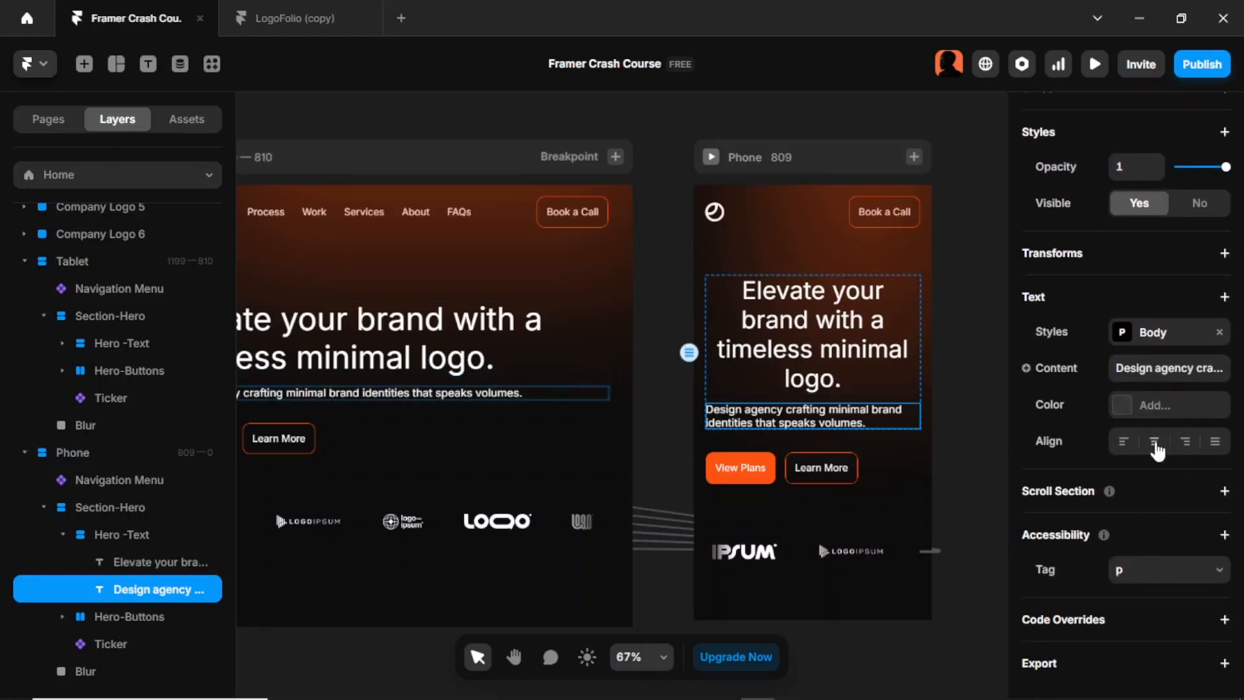
left_click(1154, 441)
Stack the Phone breakpoint's Hero-Buttons vertically and set the width of both the View Plans and Learn More buttons to Fill
left_click(790, 454)
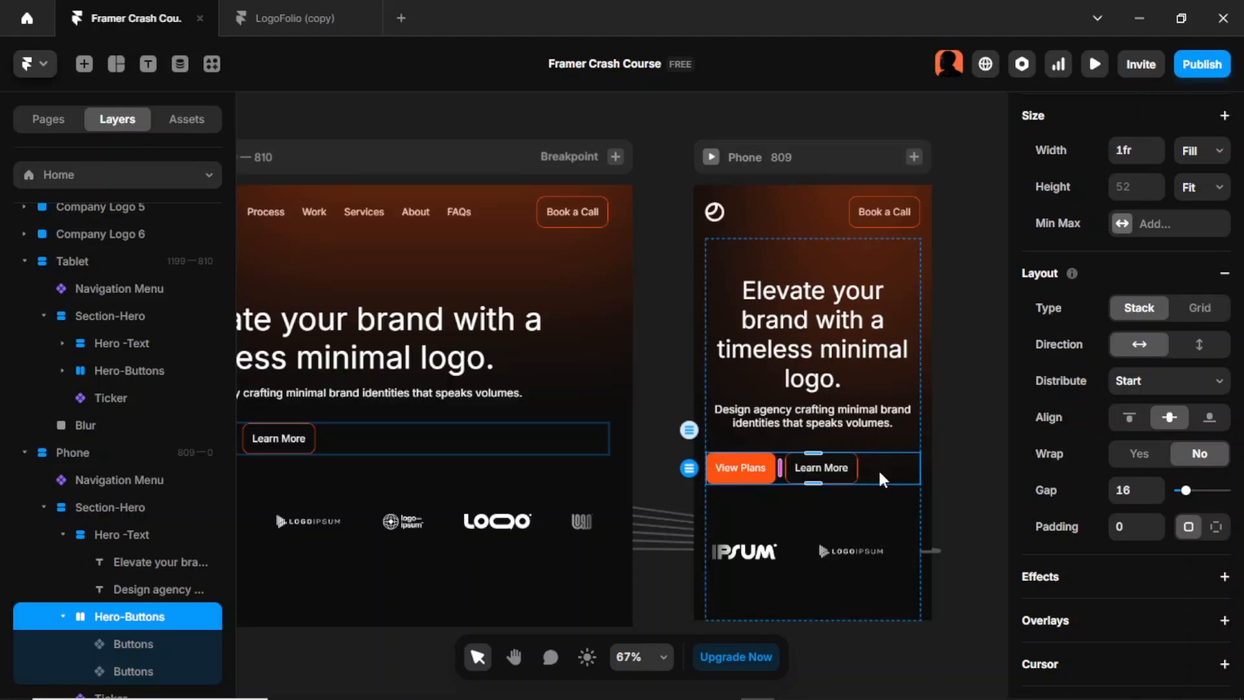
left_click(1200, 345)
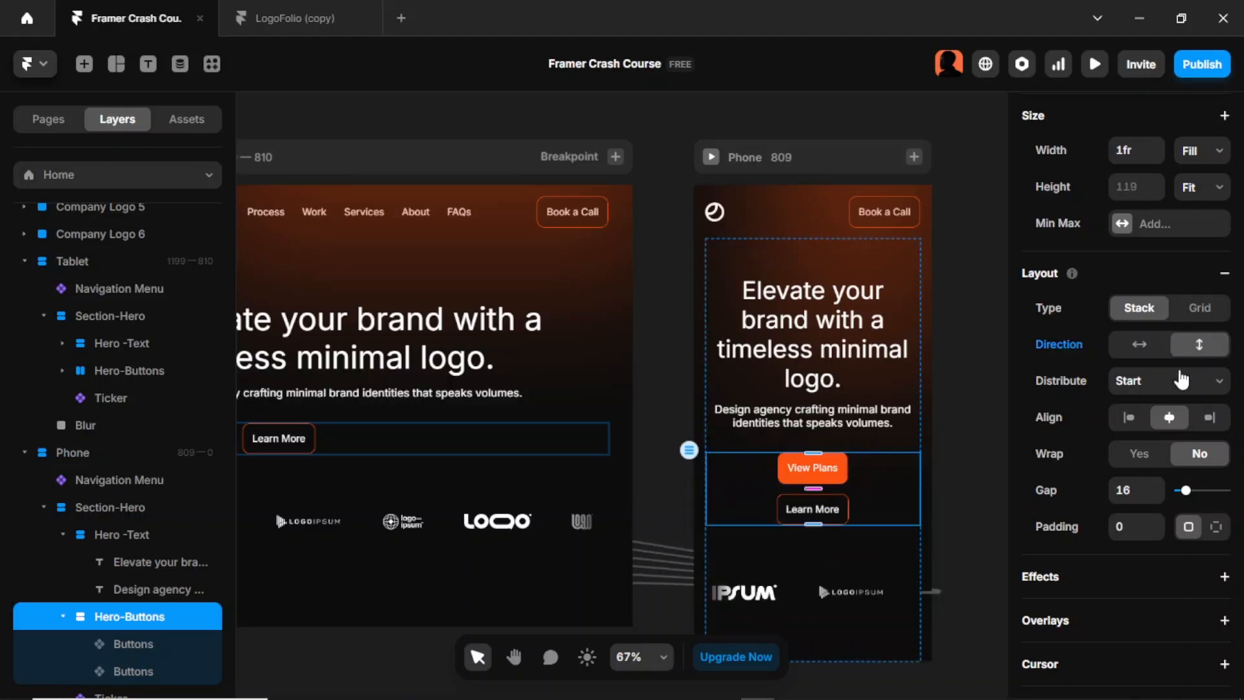
left_click(825, 480)
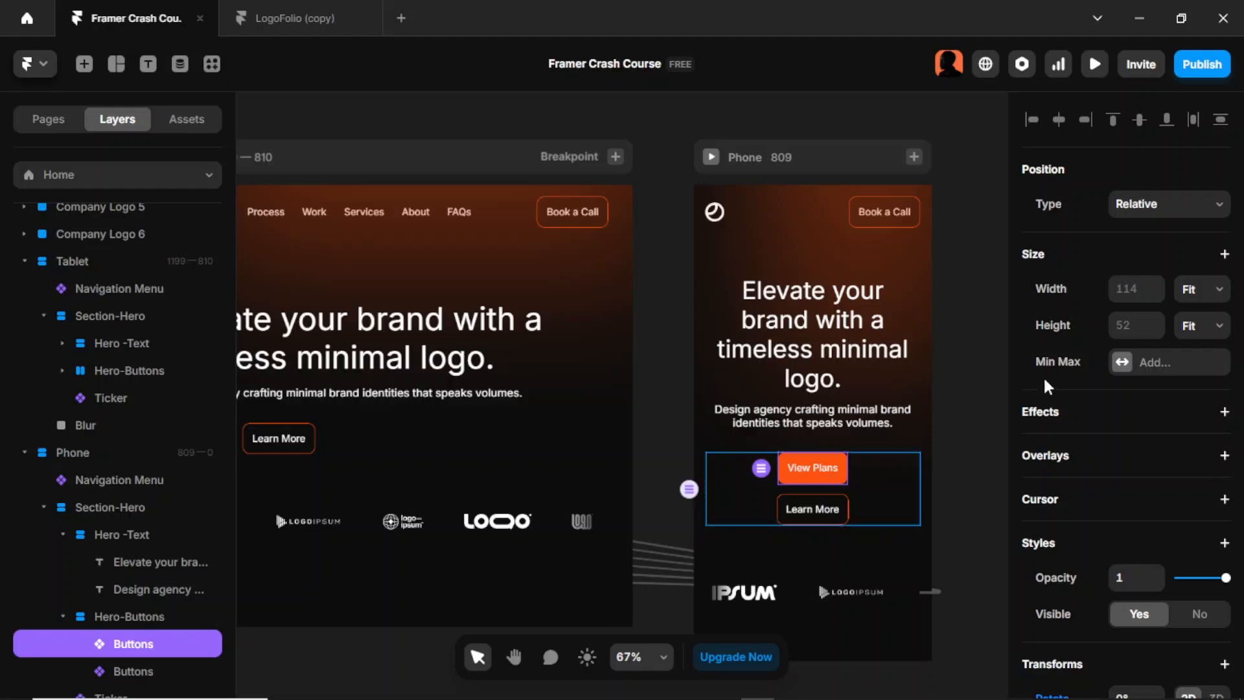
left_click(1203, 289)
left_click(1221, 371)
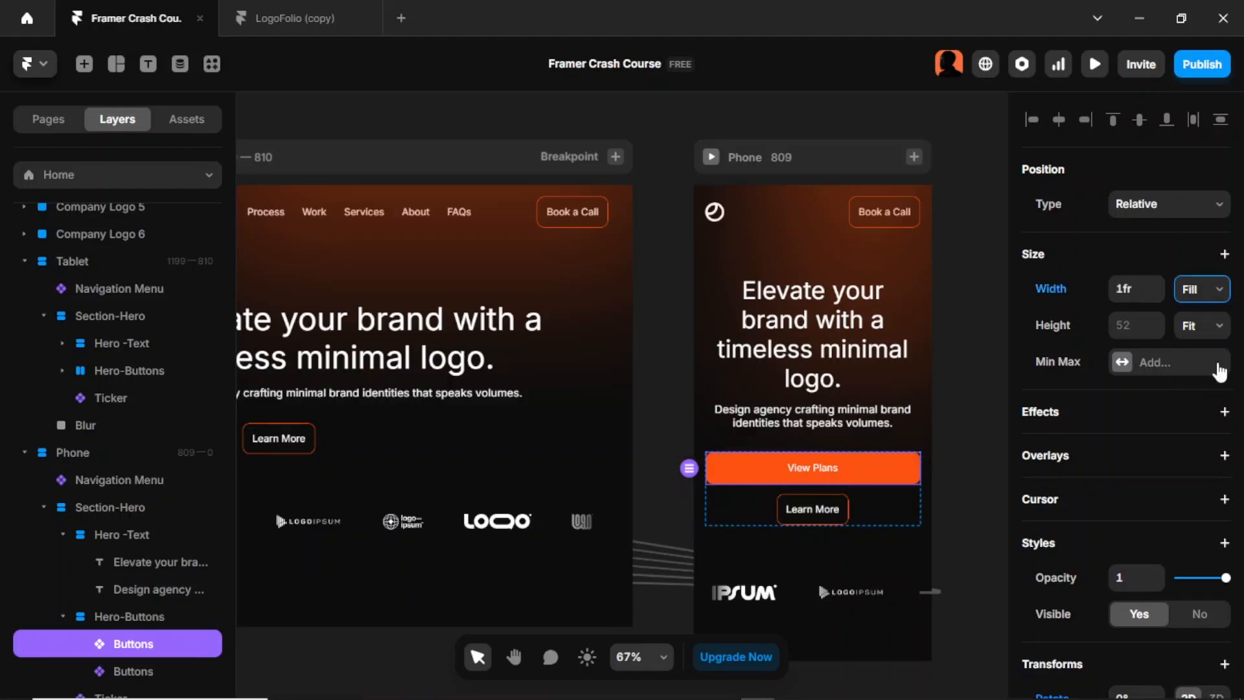
left_click(840, 513)
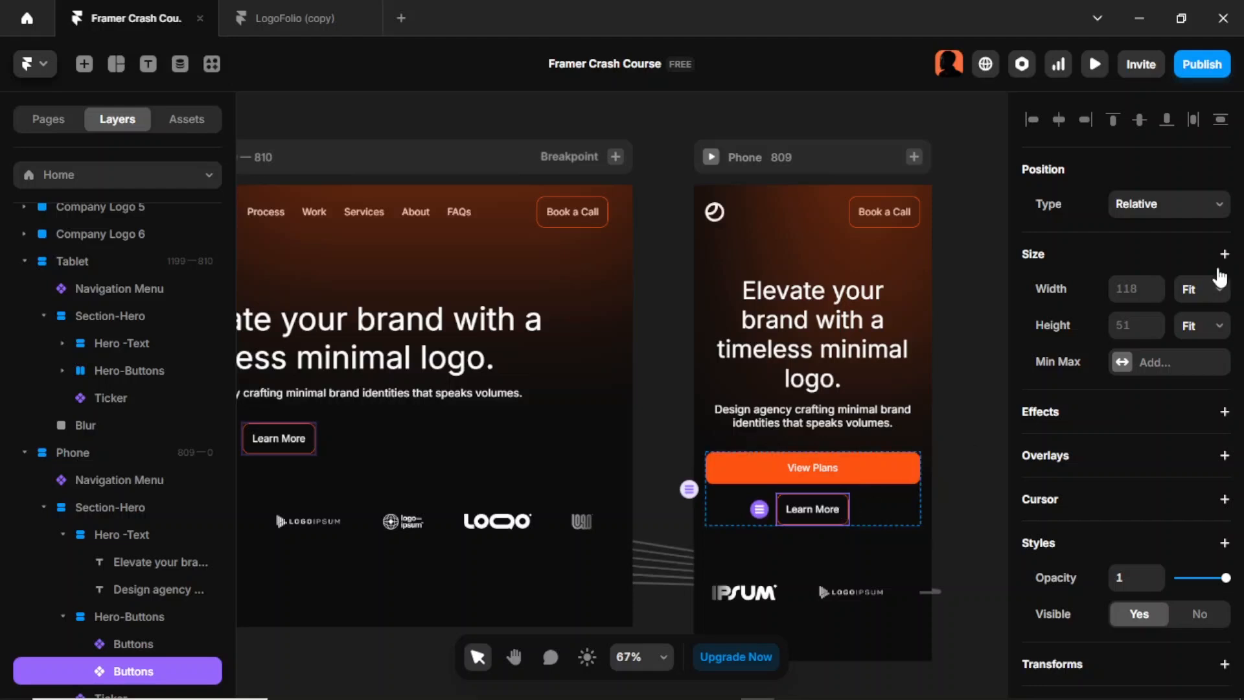
left_click(1211, 295)
left_click(1201, 360)
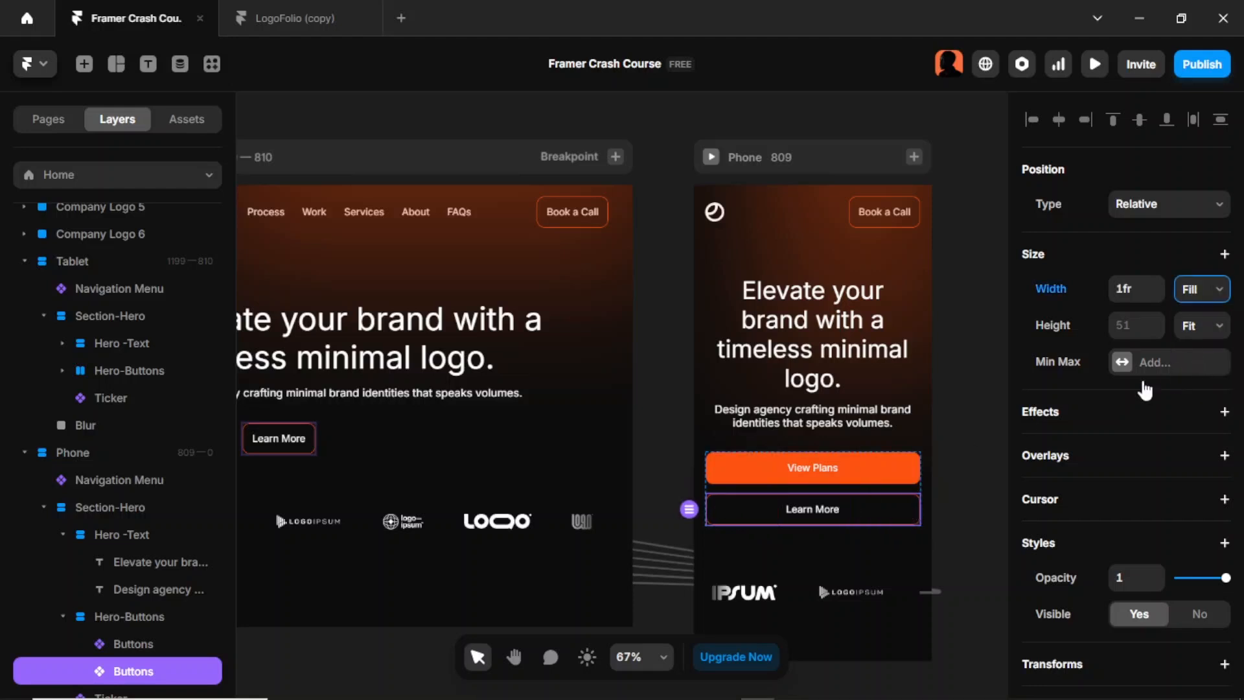
left_click(941, 458)
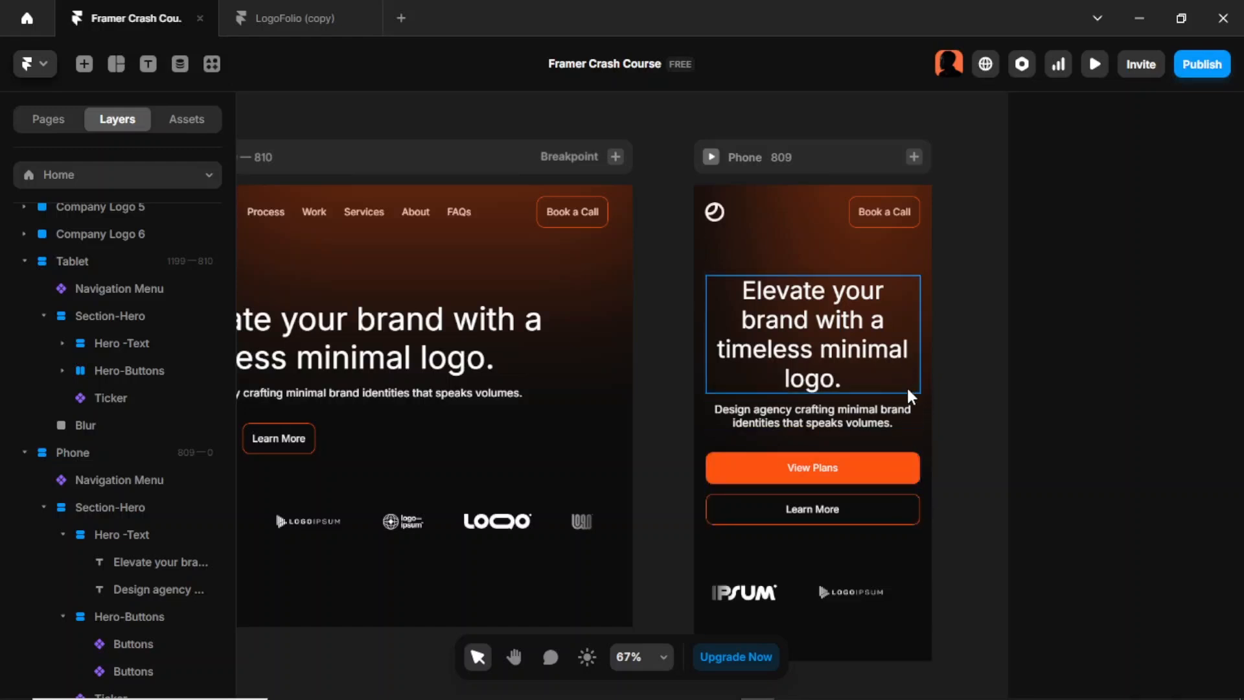
Preview the Desktop version of the page in fullscreen
scroll(909, 390, "down", 6)
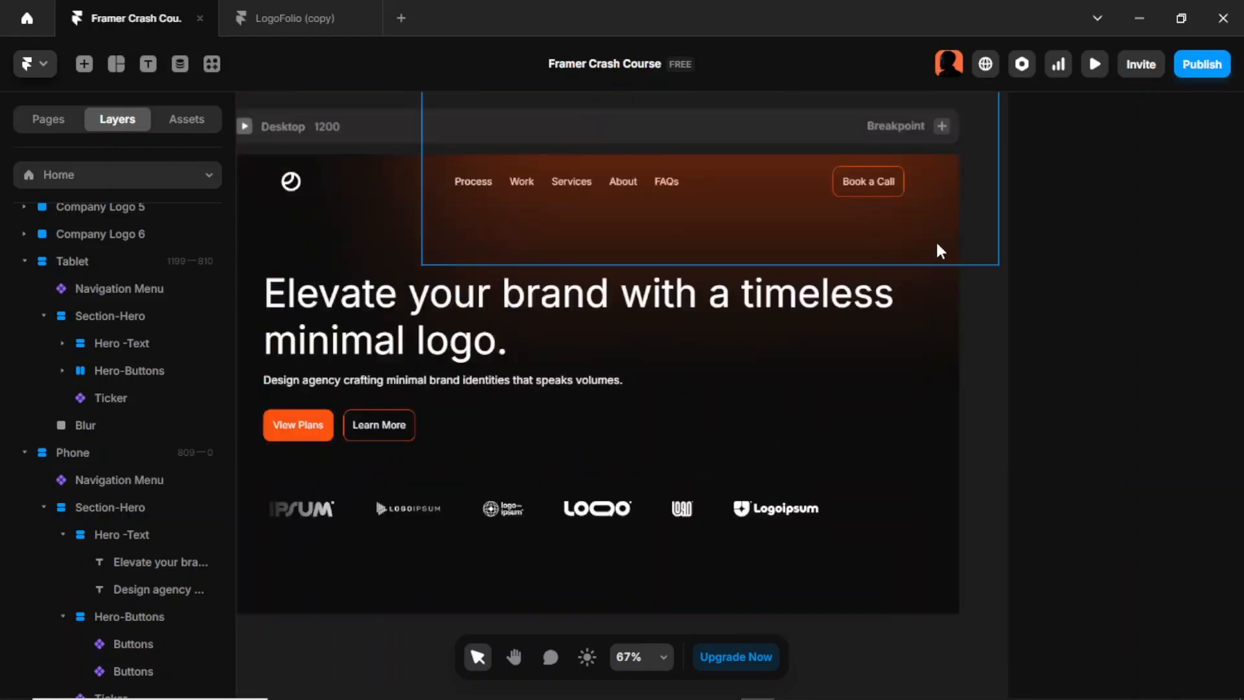
scroll(952, 351, "down", 2)
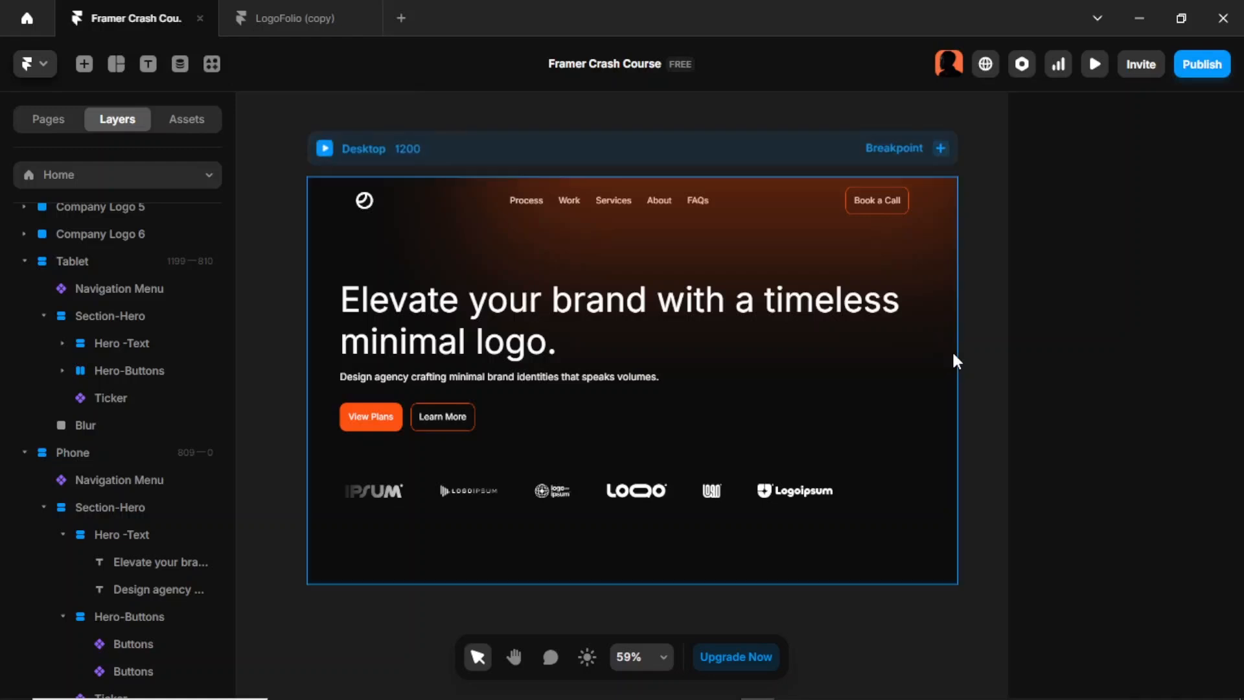
key("ctrl+p")
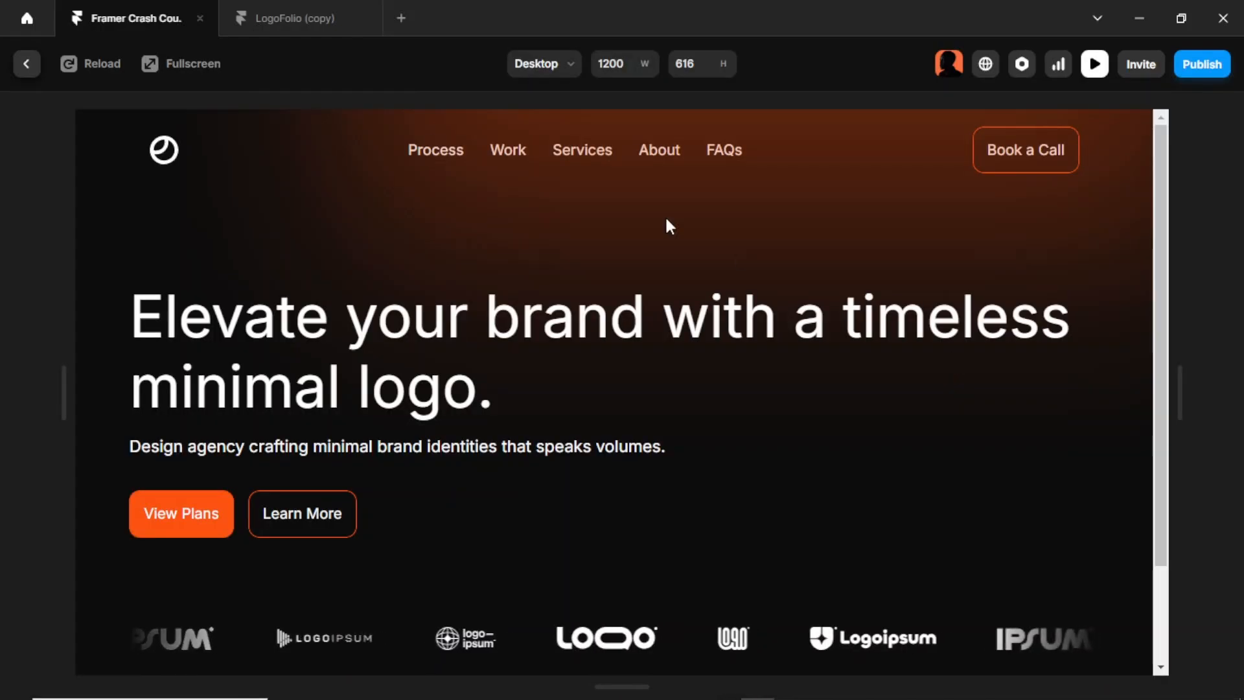
left_click(149, 63)
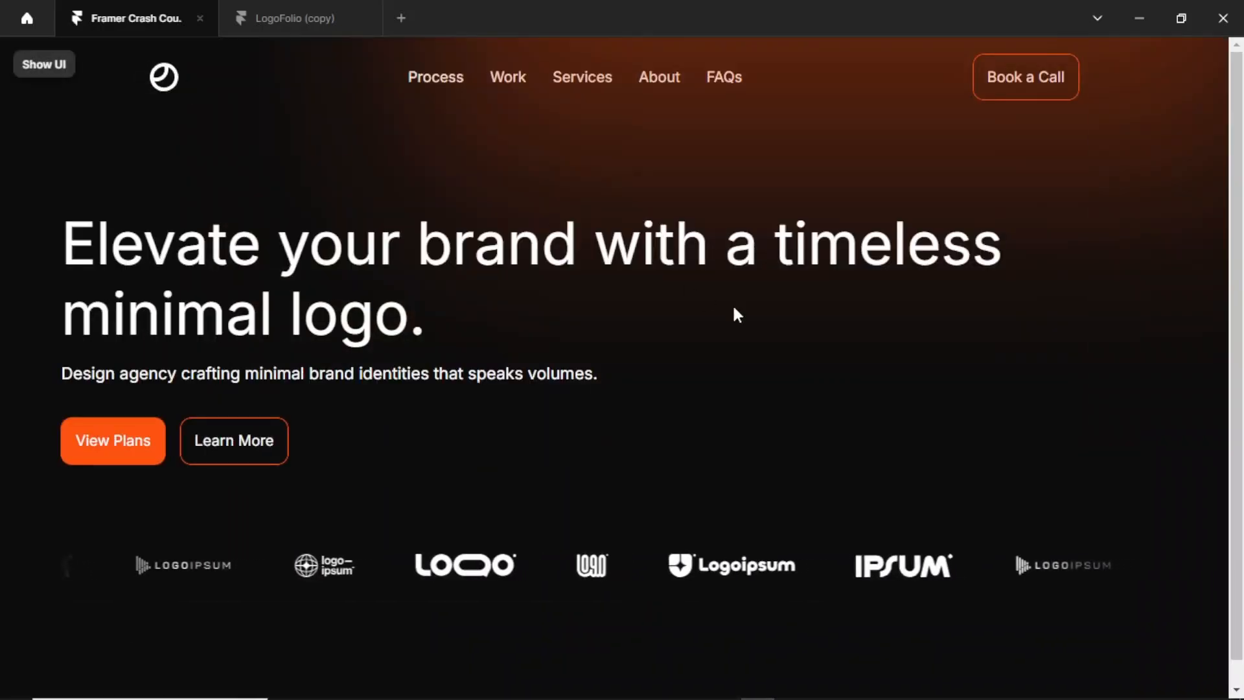